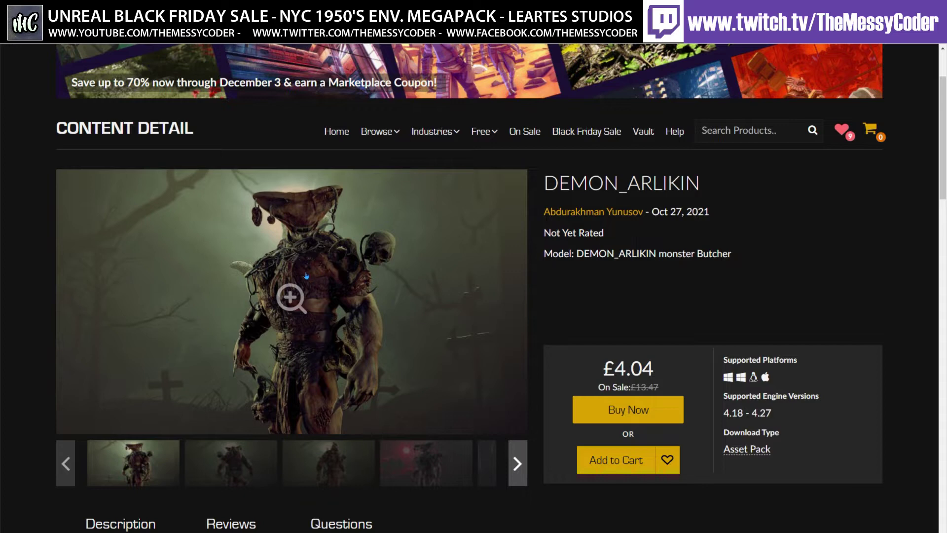
View the DEMON_ARLIKIN product images in full screen, going forward through the gallery, and close the full-screen view
left_click(297, 289)
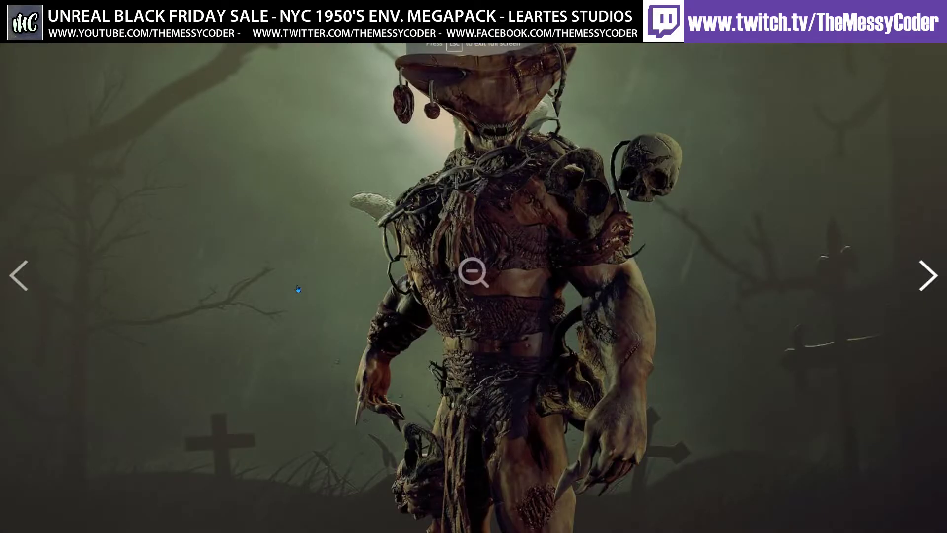
left_click(930, 275)
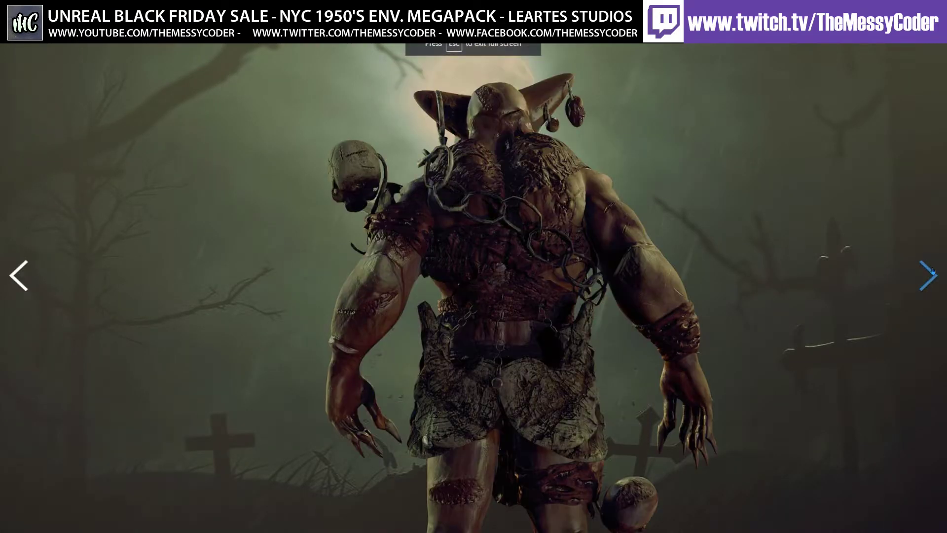
left_click(930, 275)
left_click(930, 274)
left_click(930, 274)
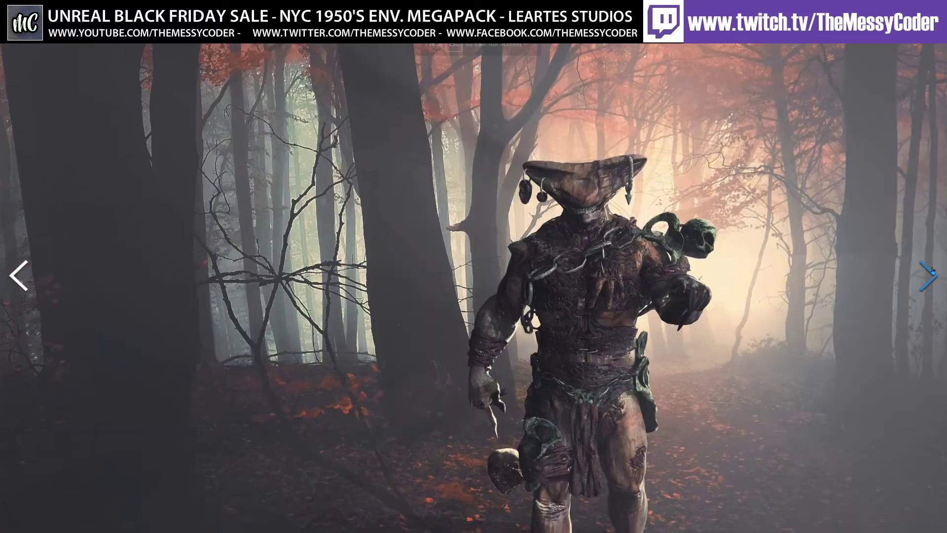
left_click(930, 275)
left_click(930, 275)
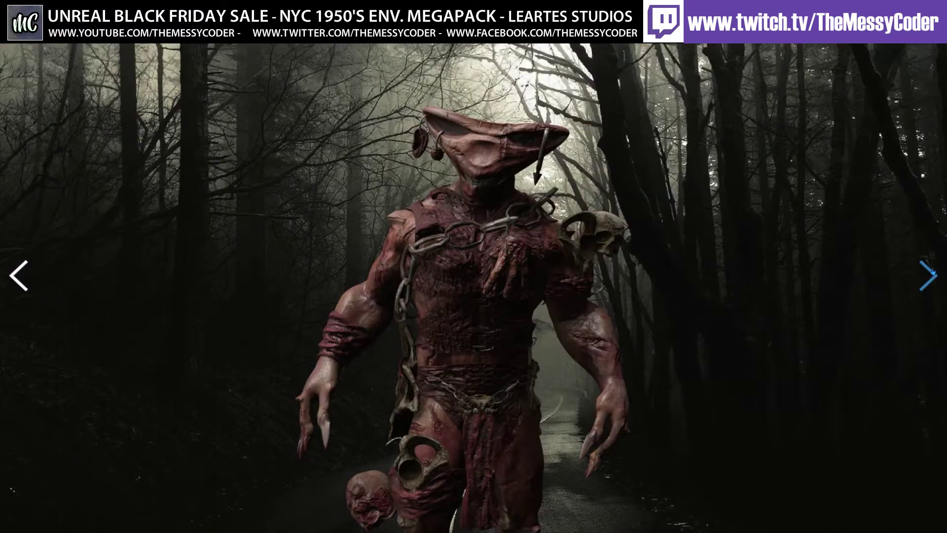
left_click(930, 274)
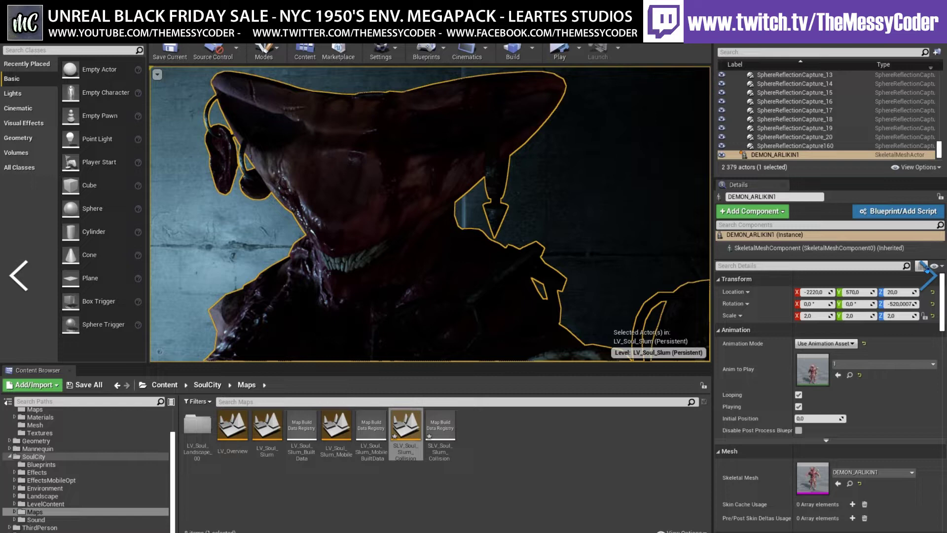
key("Escape")
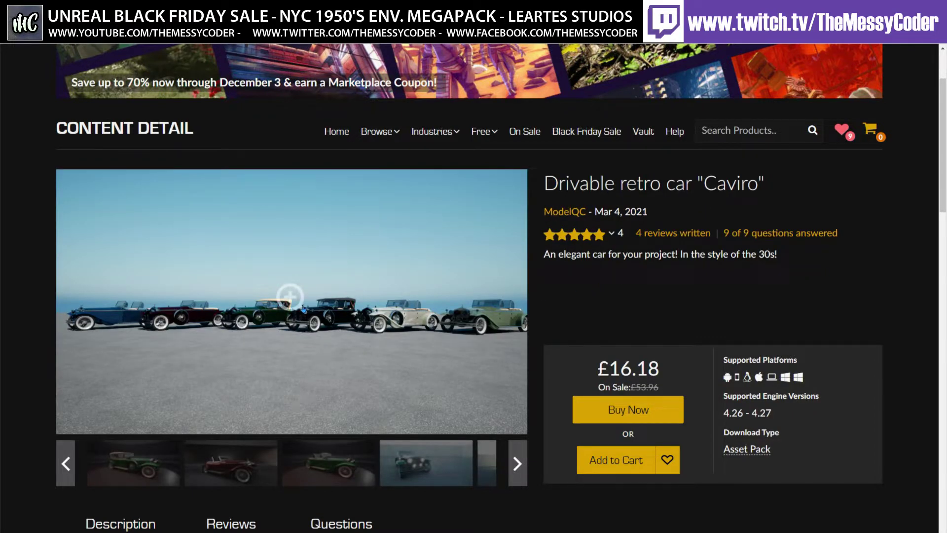
View the Drivable retro car "Caviro" product images in full screen, going backward through the gallery, and close the full-screen view
left_click(303, 308)
left_click(24, 275)
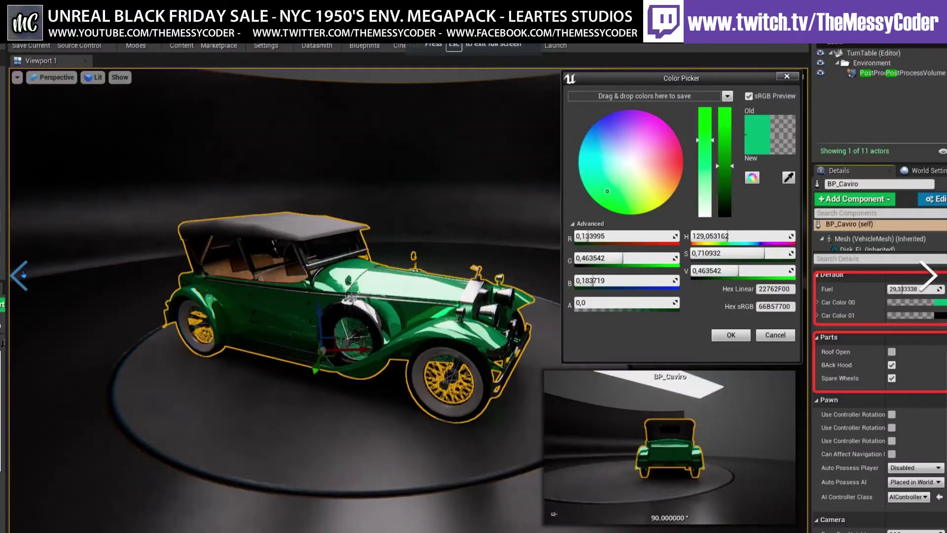
left_click(20, 276)
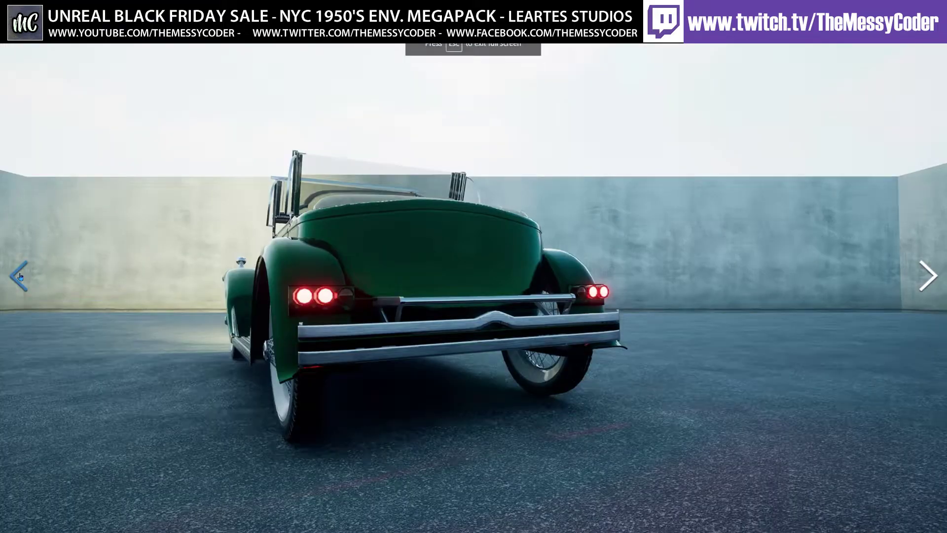
left_click(19, 276)
left_click(19, 277)
left_click(20, 276)
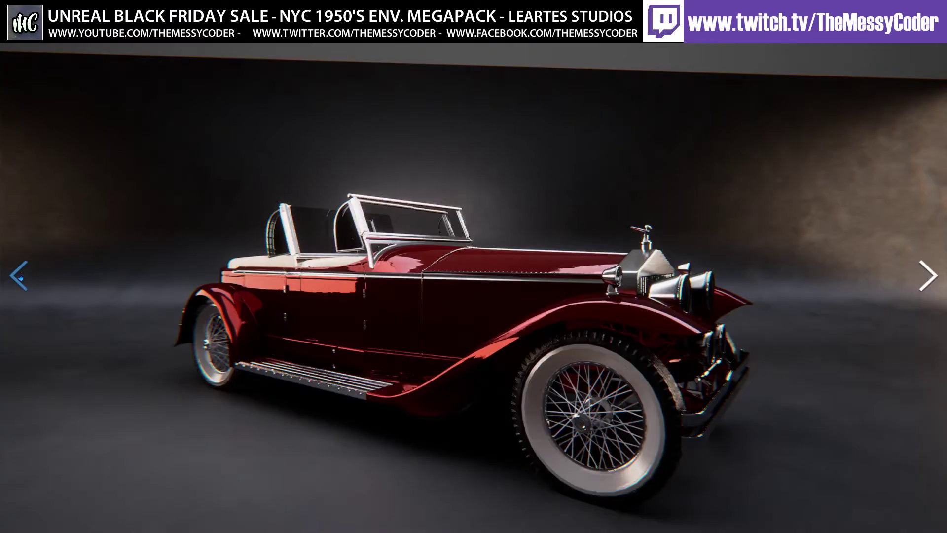
left_click(20, 276)
left_click(20, 277)
left_click(20, 276)
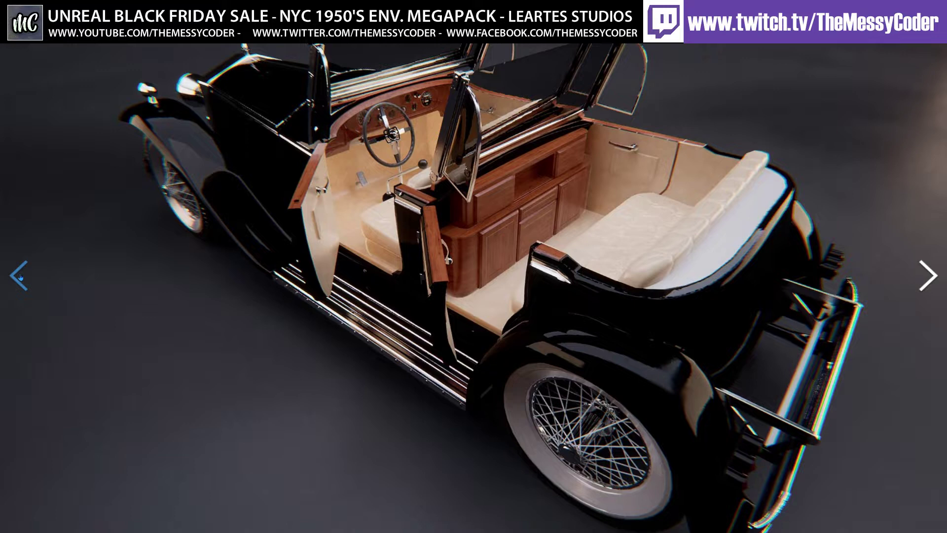
left_click(20, 276)
left_click(19, 276)
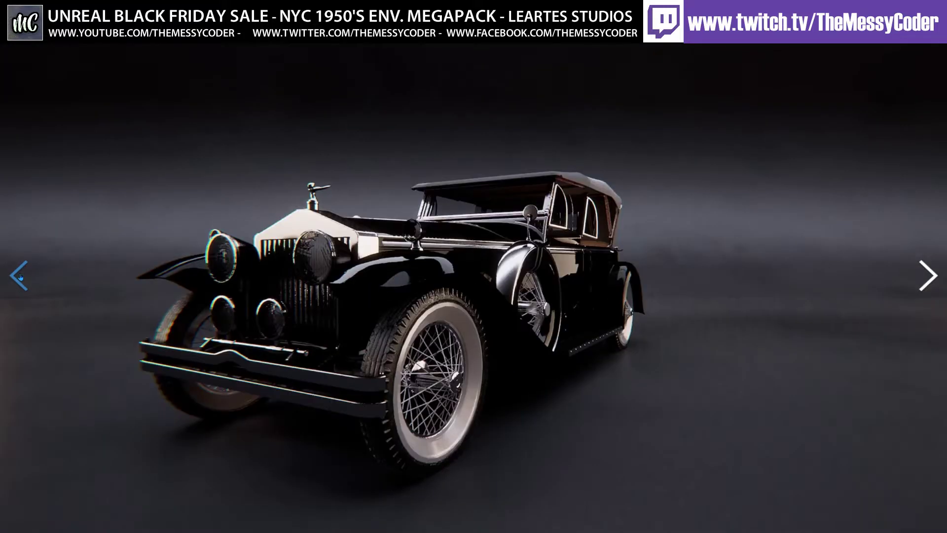
left_click(20, 276)
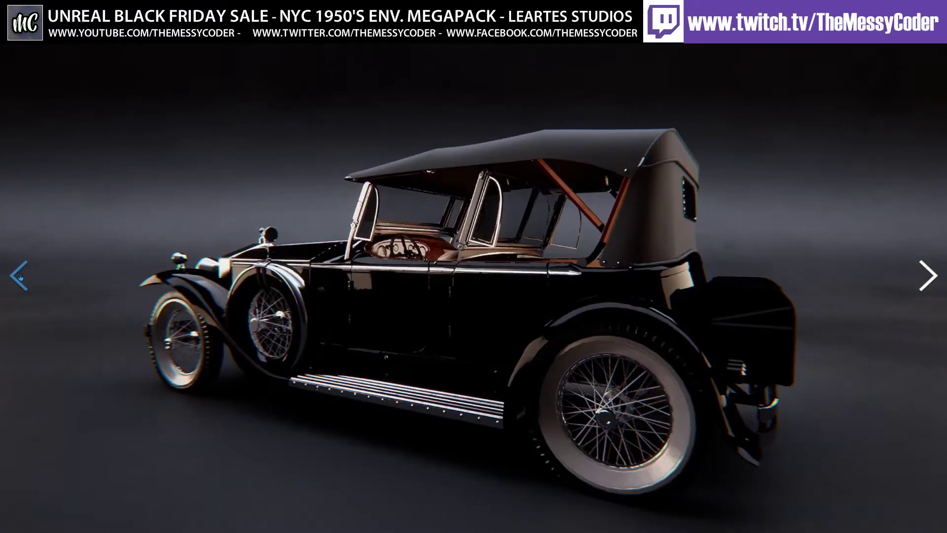
left_click(855, 279)
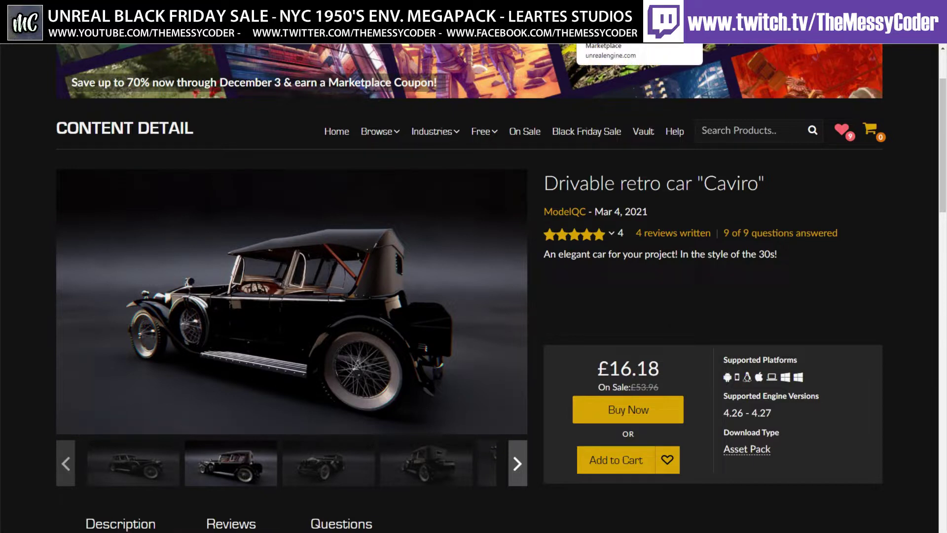
Switch to the Sidearm Studios seller profile and look over its asset packs
left_click(617, 10)
scroll(829, 292, "up", 2)
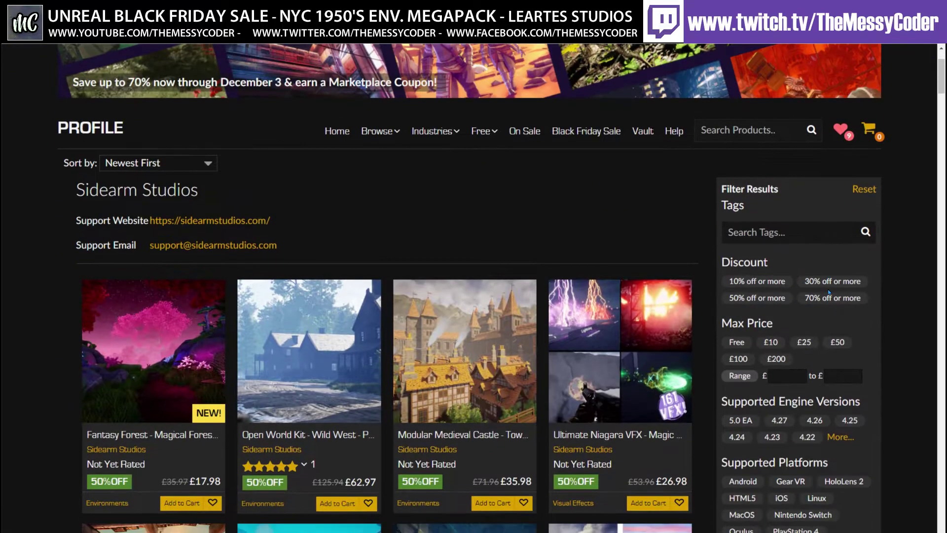
scroll(829, 292, "down", 1)
scroll(829, 292, "up", 1)
left_click_drag(941, 73, 923, 126)
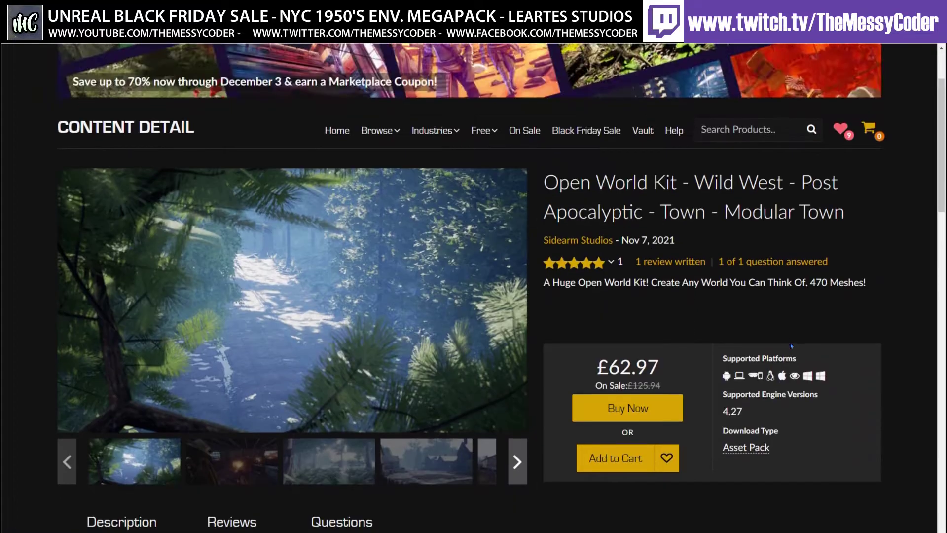
Look over the Open World Kit - Wild West product page and browse its images in full screen
scroll(790, 345, "down", 2)
scroll(790, 345, "up", 1)
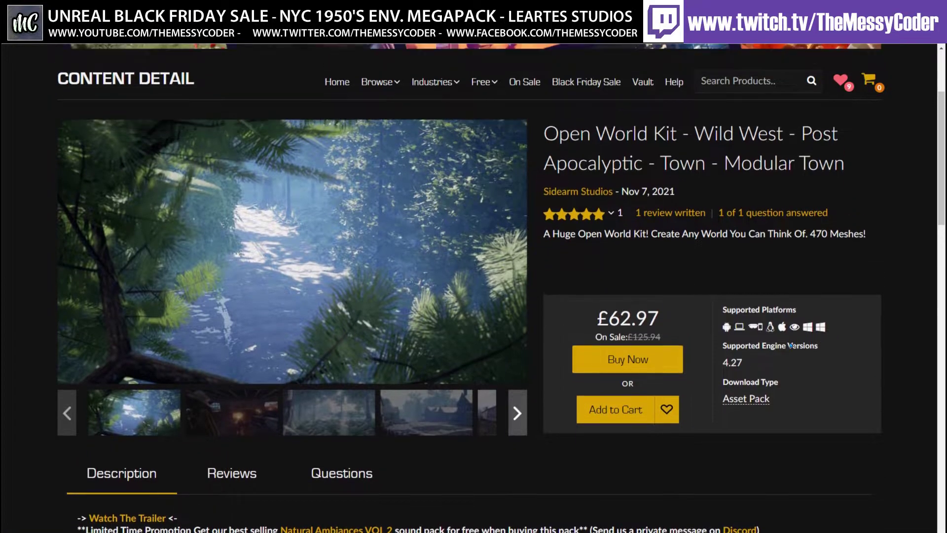
left_click(300, 254)
left_click(922, 277)
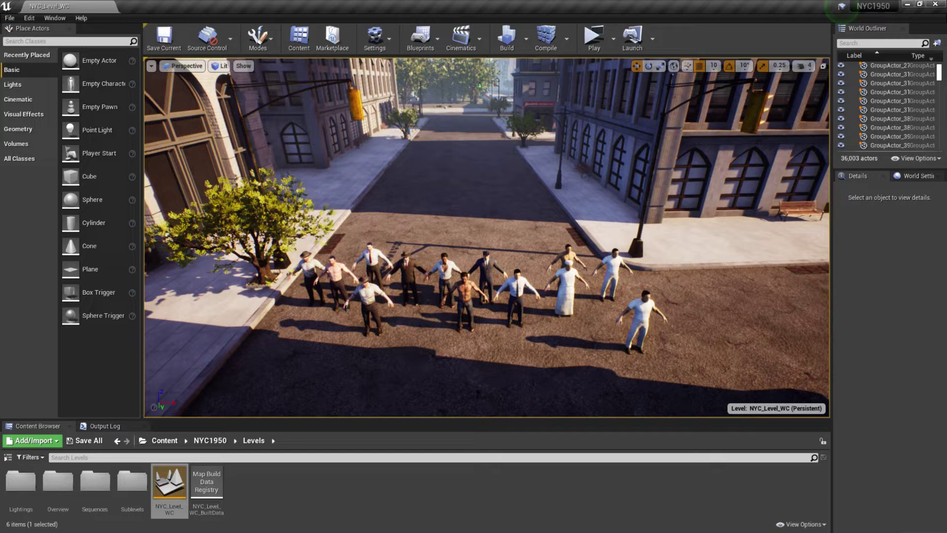
Check the characters and parked cars on the street, and inspect the streaming entries and r.Streaming.PoolSize command in the output log
right_click_drag(516, 208, 621, 187)
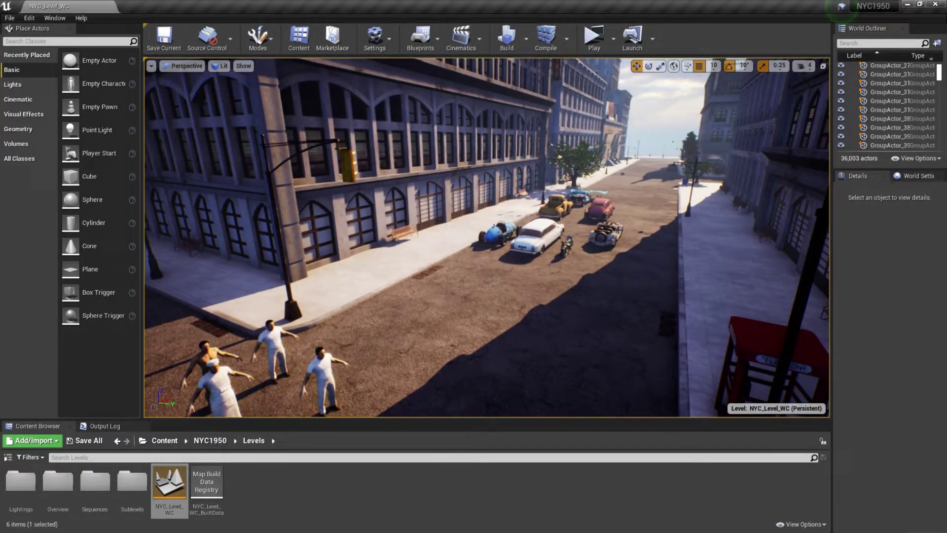
right_click_drag(618, 230, 618, 230)
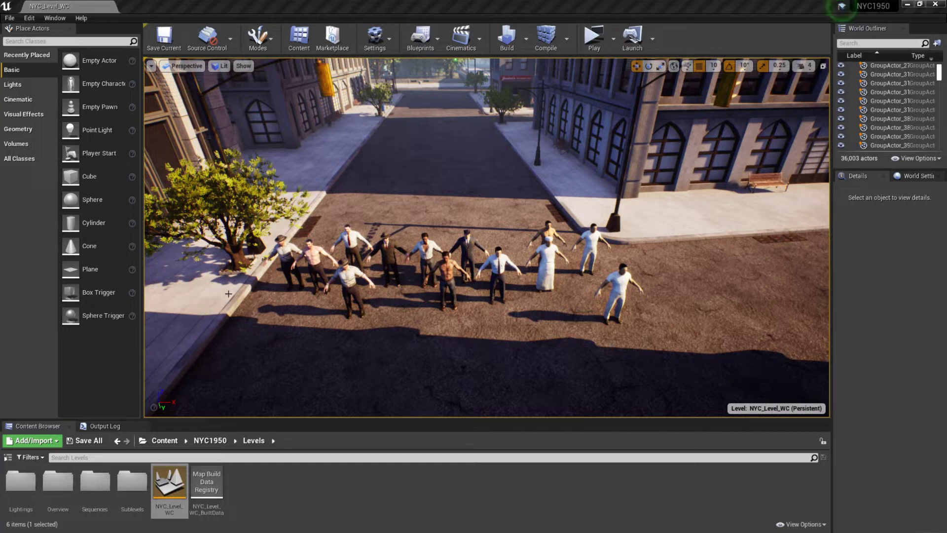
left_click(103, 427)
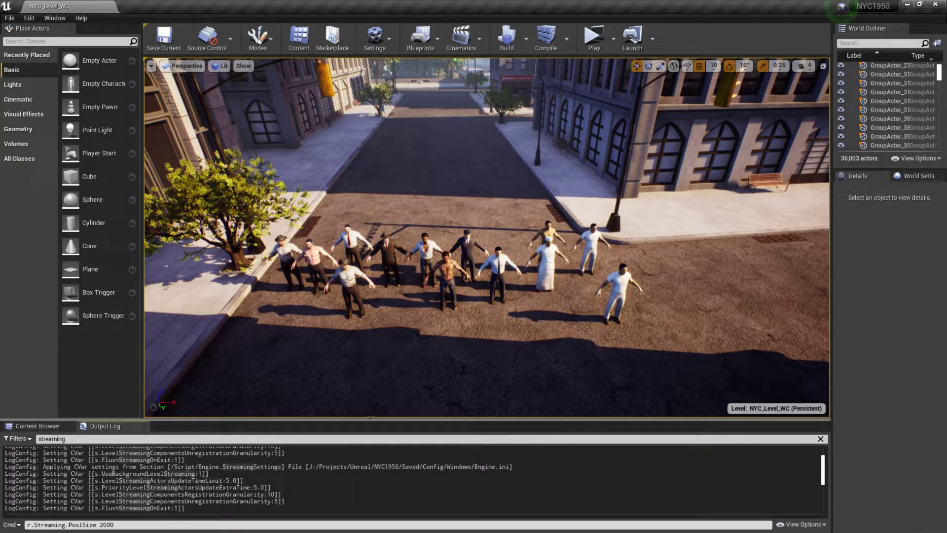
left_click(295, 437)
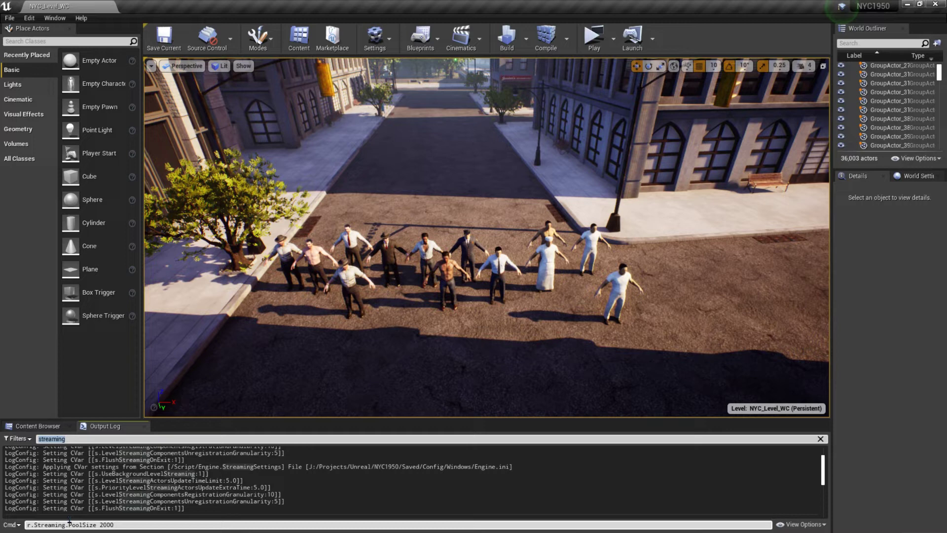
left_click(130, 524)
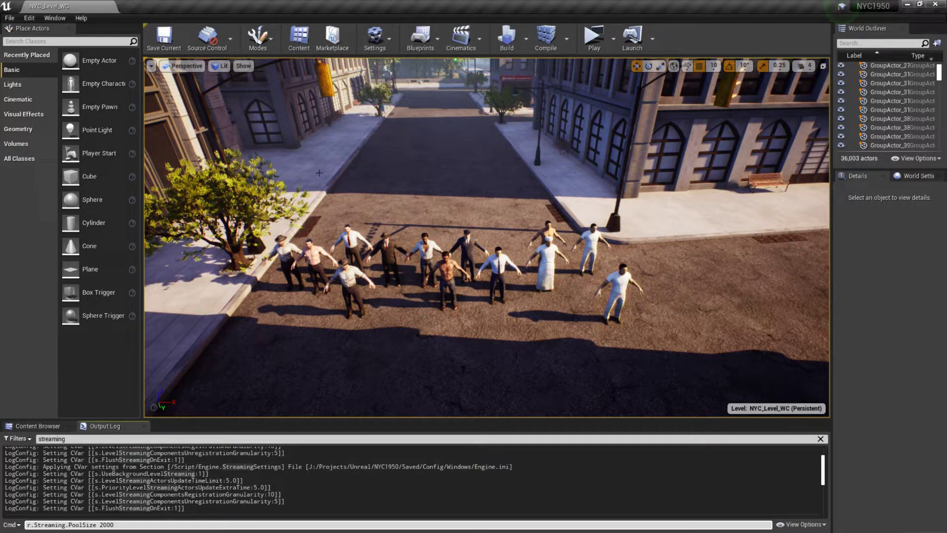
Return to the level's content folder and fly up over NYC_Level_WC to examine the city blocks, skyline and waterfront
left_click(41, 426)
right_click_drag(395, 277, 475, 338)
key("s")
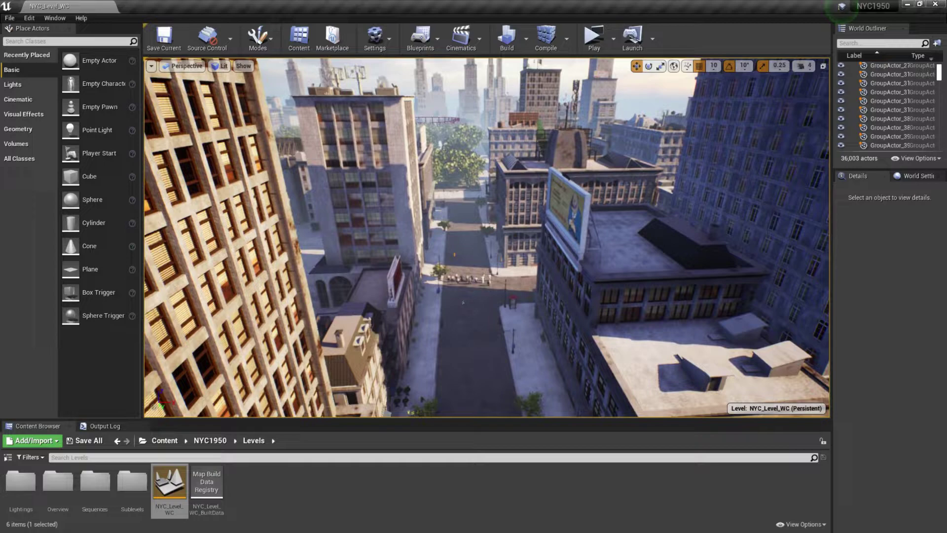
key("s")
mouse_move(474, 296)
right_mouse_down()
mouse_move(478, 335)
mouse_move(463, 330)
mouse_move(461, 298)
right_mouse_up()
key("s")
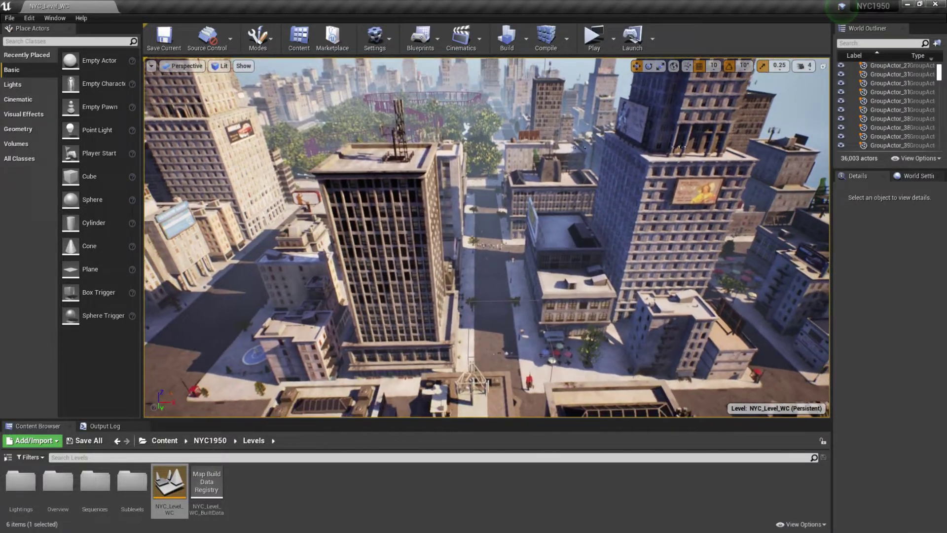
right_click_drag(485, 404, 484, 402)
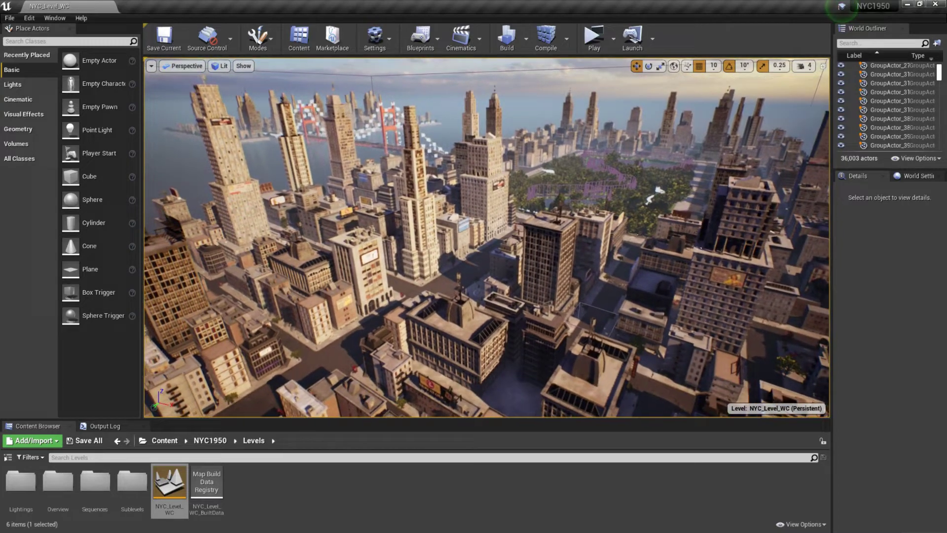
key("s")
right_click_drag(487, 237, 505, 246)
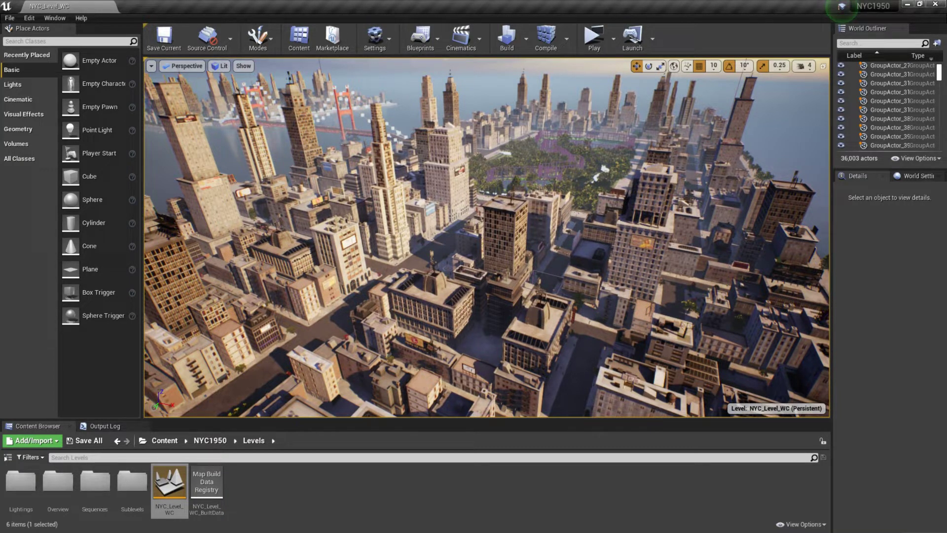
right_click_drag(505, 252, 479, 259)
left_click(505, 261)
key("s")
right_click(479, 258)
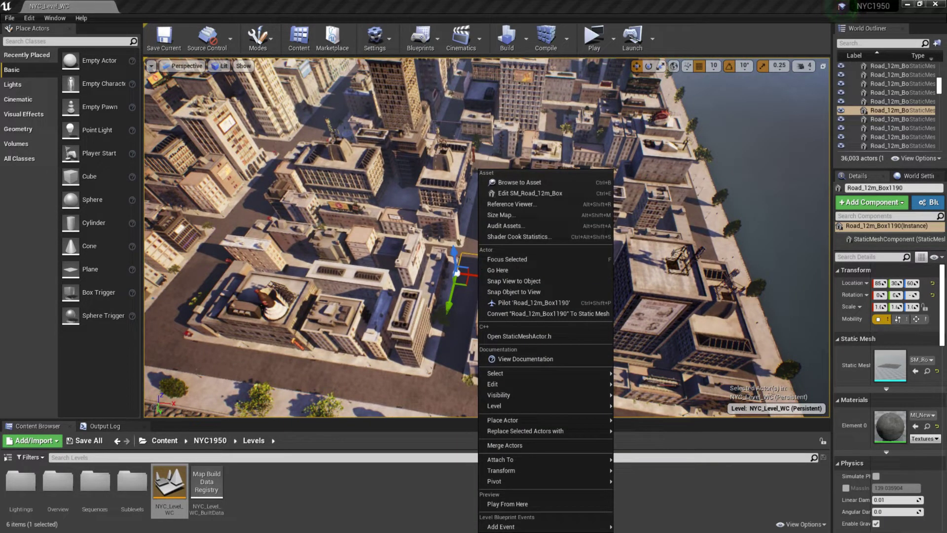
Select the tall building SM_NYCB_410 near the waterfront, focus on it and inspect its rooftop antenna structure up close
left_click(686, 261)
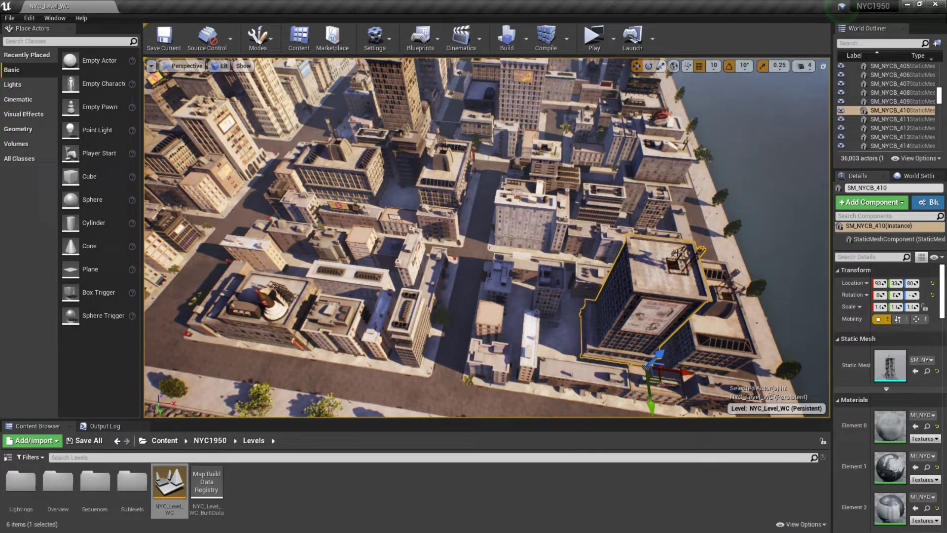
key("f")
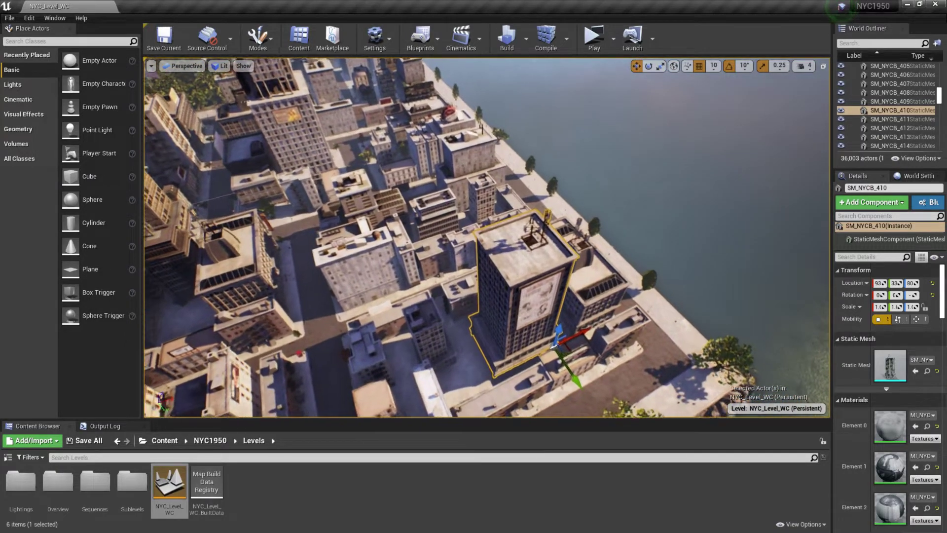
key("w")
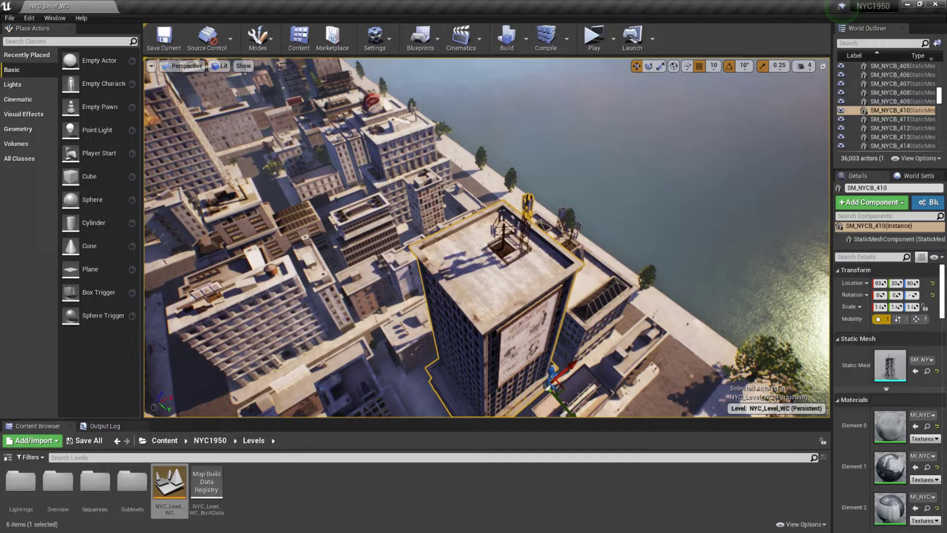
key("w")
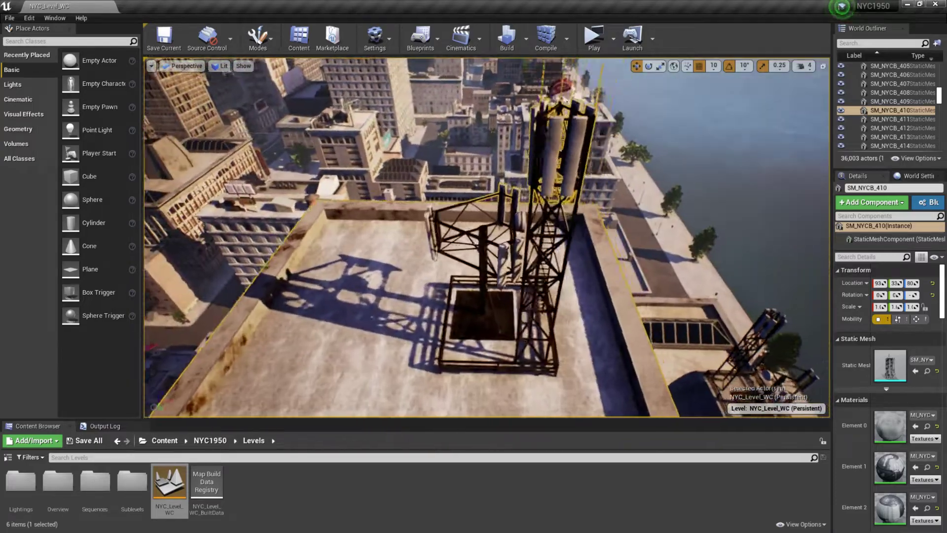
left_click_drag(486, 237, 484, 207, "alt")
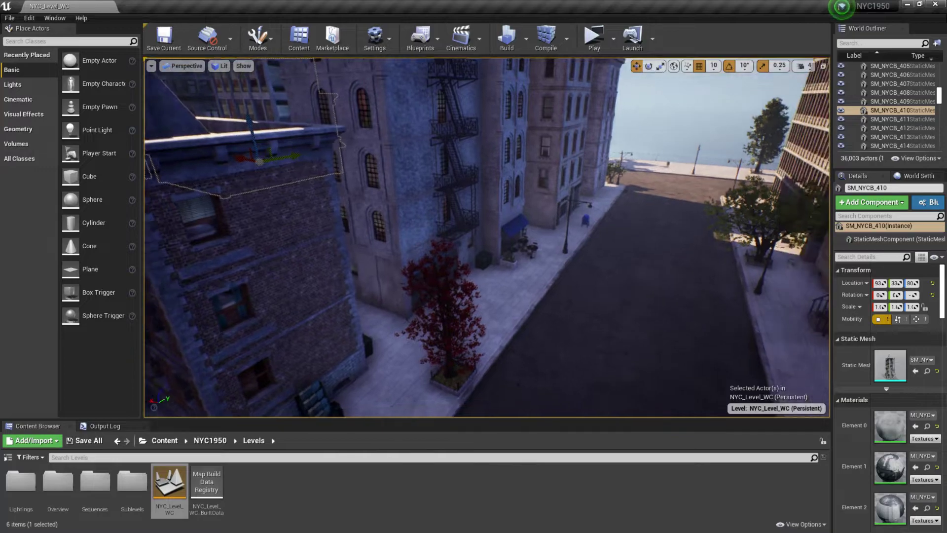
Bring the view down to street level and play the level in a new editor window from the default player start
right_click_drag(487, 237, 374, 232)
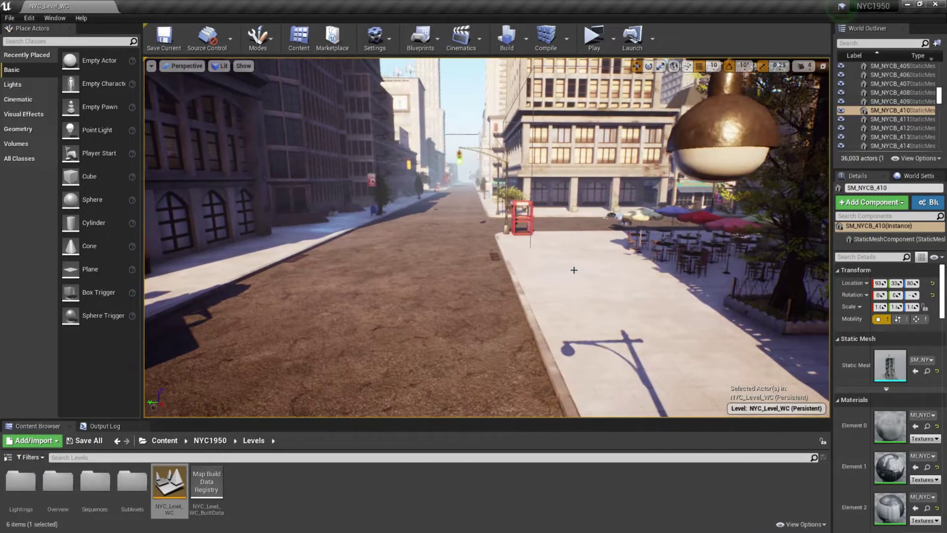
right_click(571, 269)
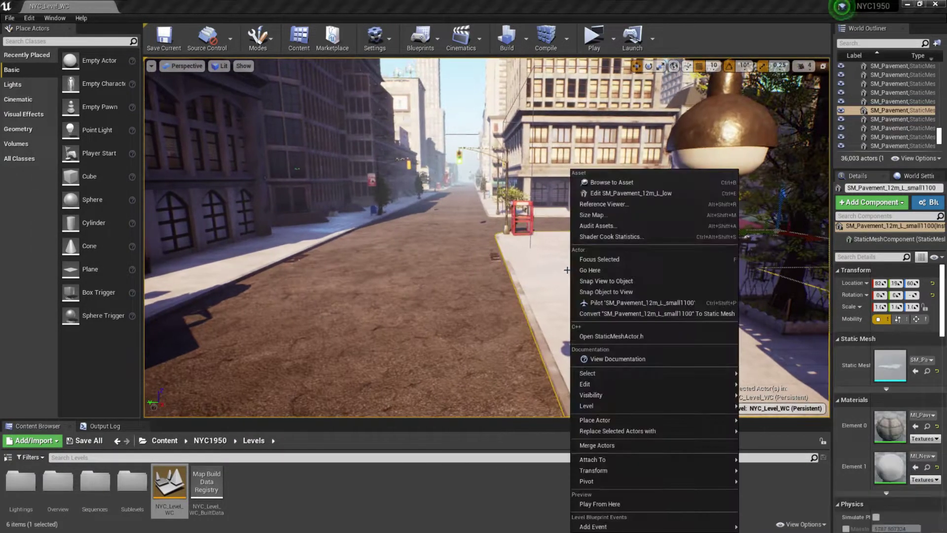
left_click(613, 38)
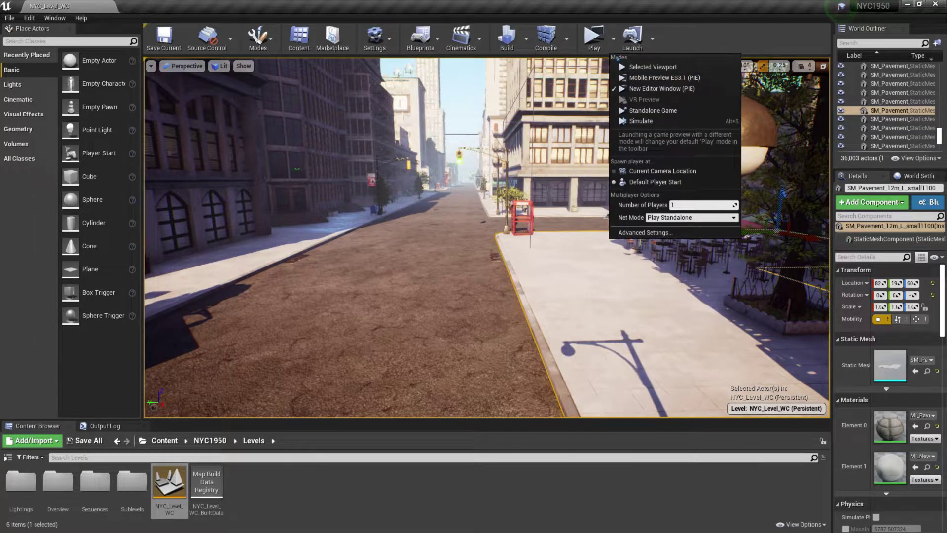
left_click(596, 42)
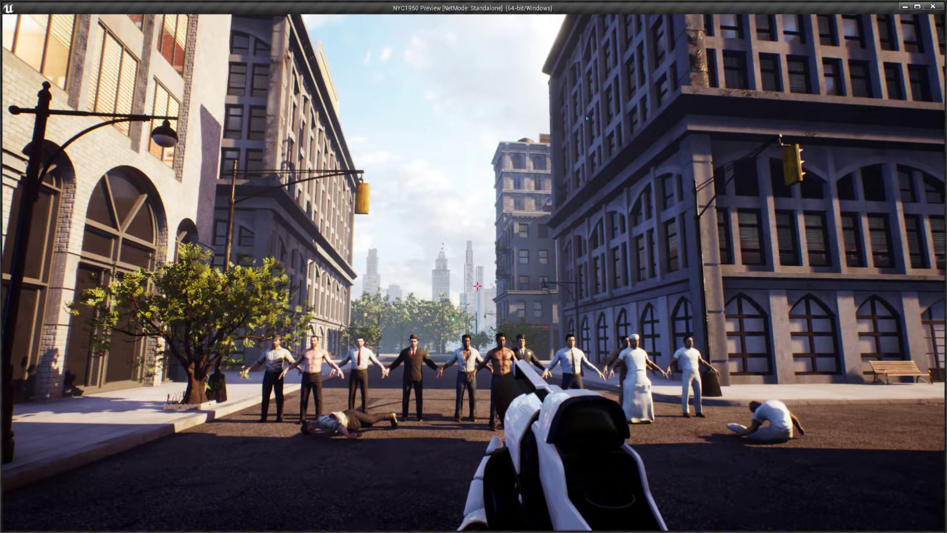
Walk toward the row of characters and shoot the striped-shirt ragdoll lying in front of them
left_click(582, 134)
key("w")
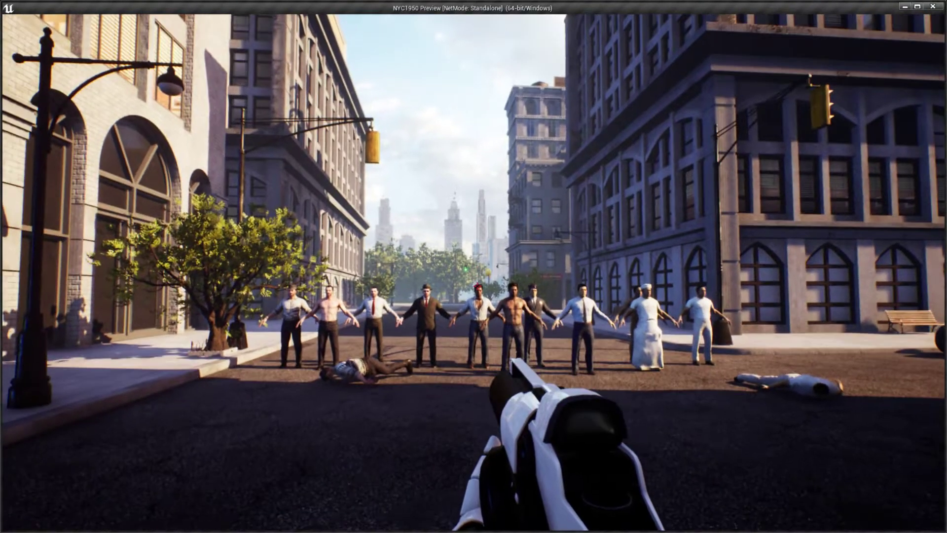
key("w")
key("a")
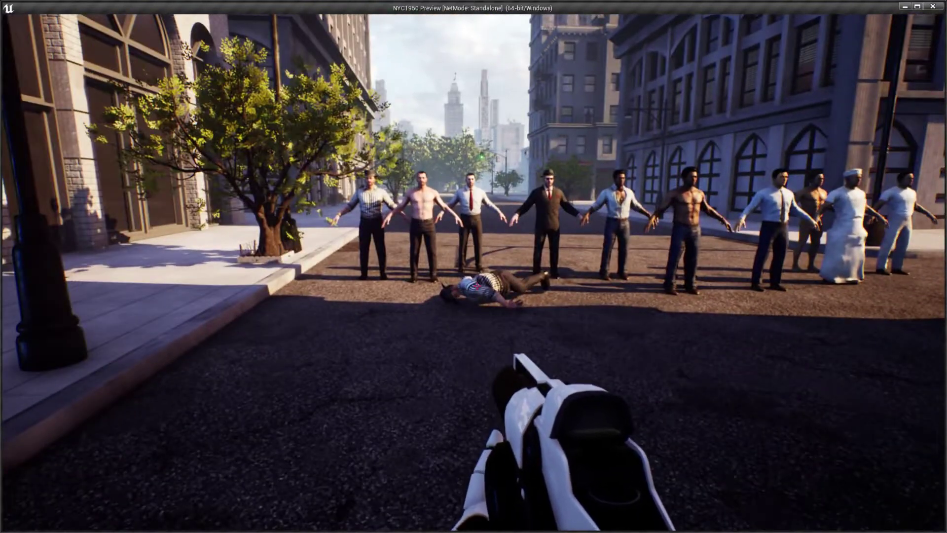
left_click(477, 286)
left_click(477, 286)
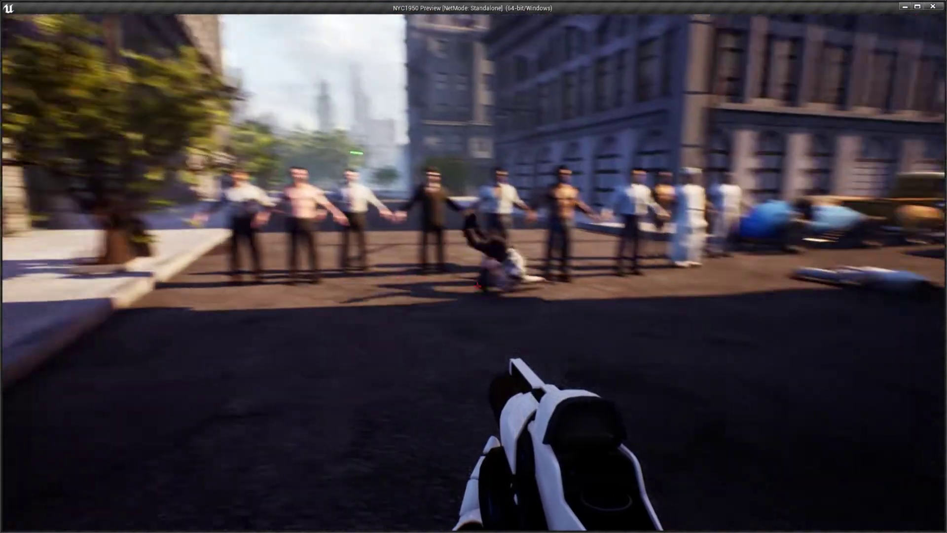
Approach the parked cars and shoot the white-clothed ragdoll and the white limousine to push them down the street
key("w")
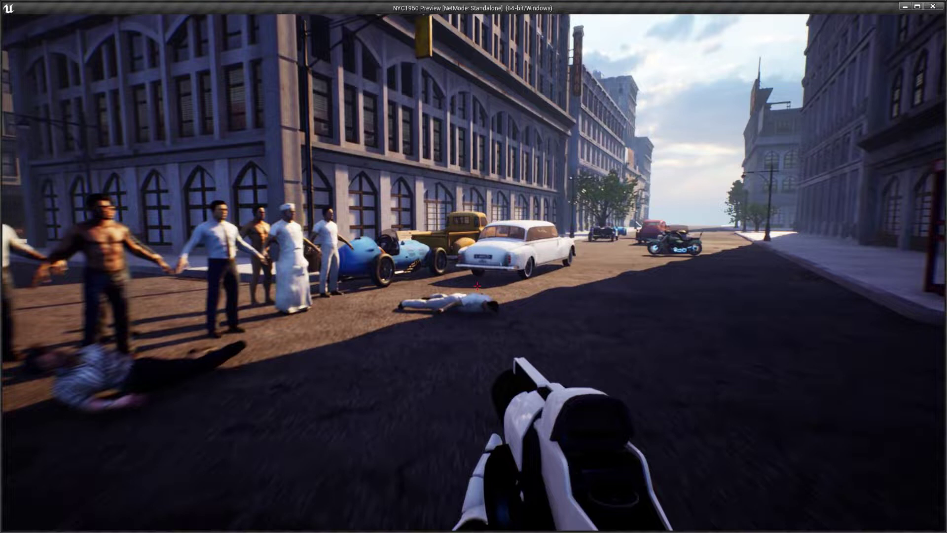
key("w")
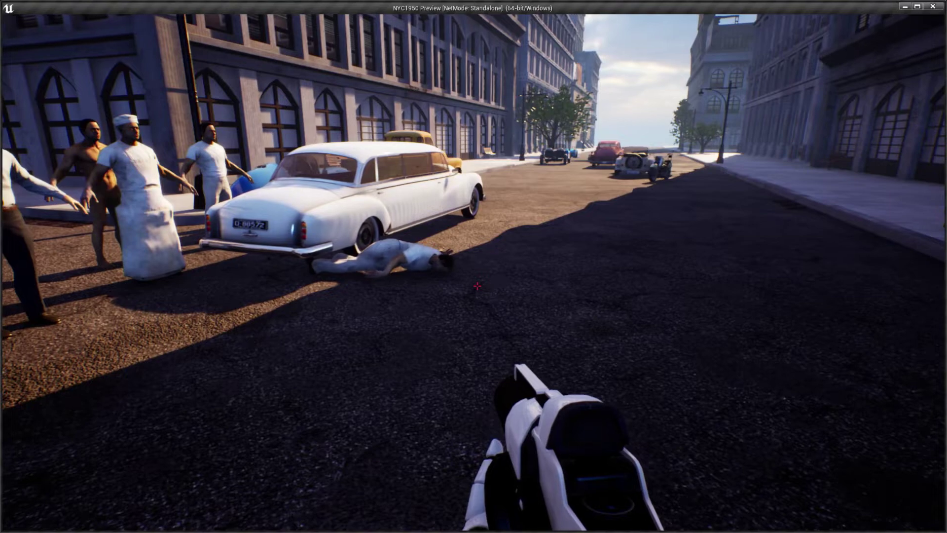
mouse_move(477, 286)
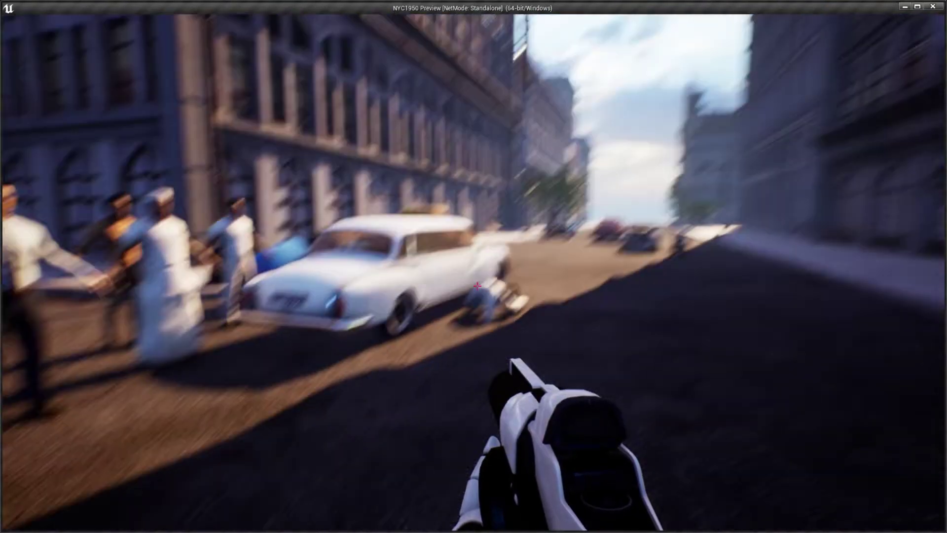
left_click(477, 286)
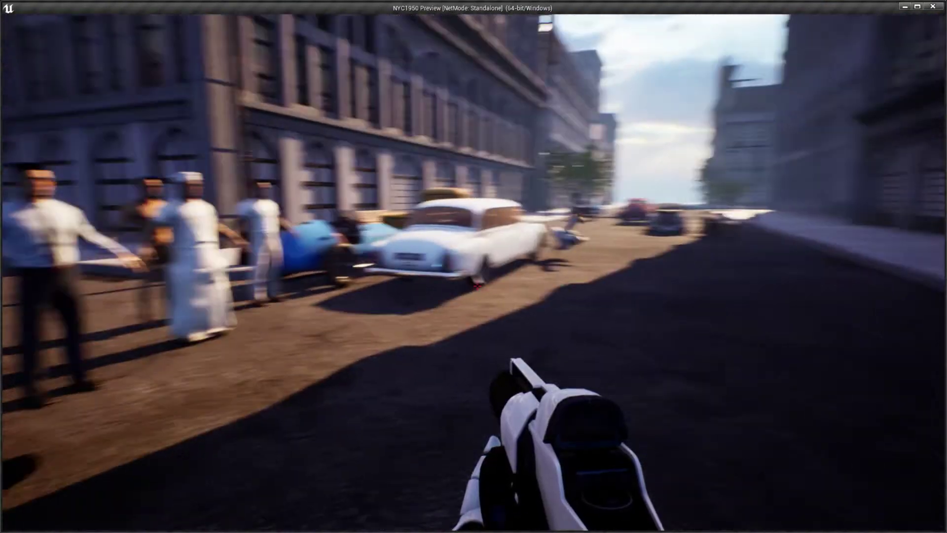
left_click(477, 286)
left_click(477, 286)
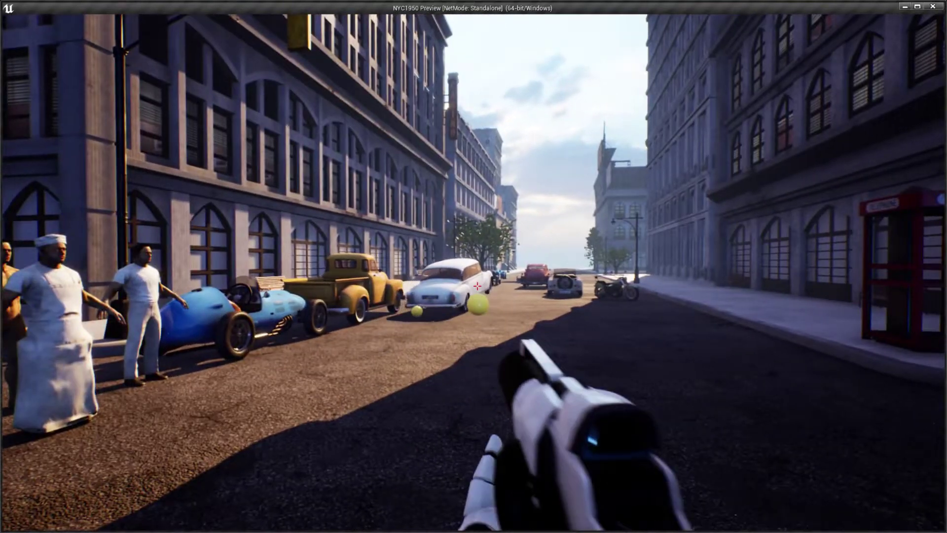
left_click(477, 286)
mouse_move(476, 286)
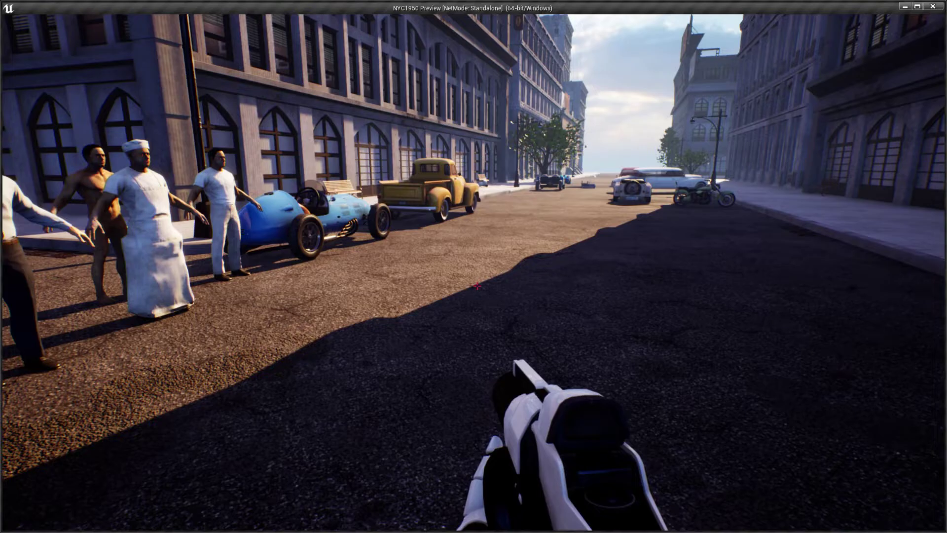
Return to the character row and inspect the man in the striped shirt and hat and the bare-chested man beside him up close
key("w")
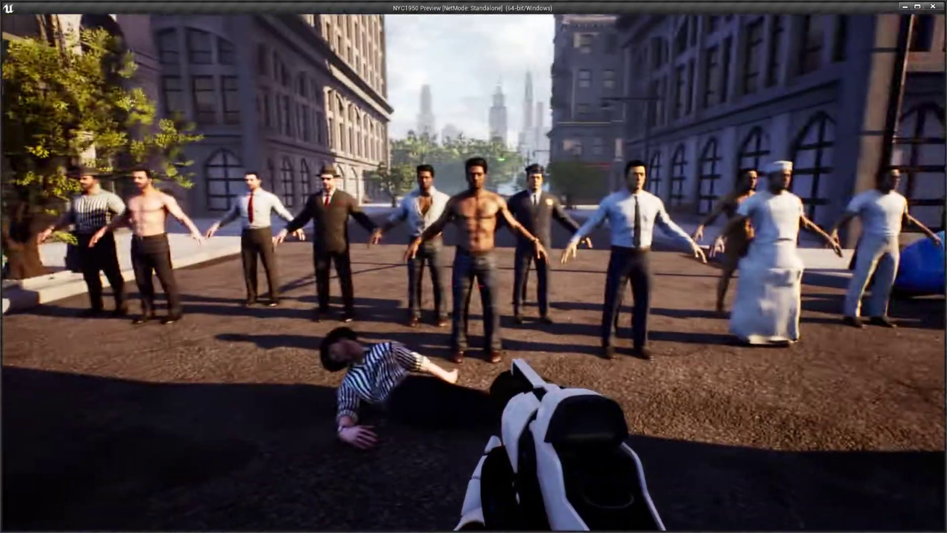
key("w")
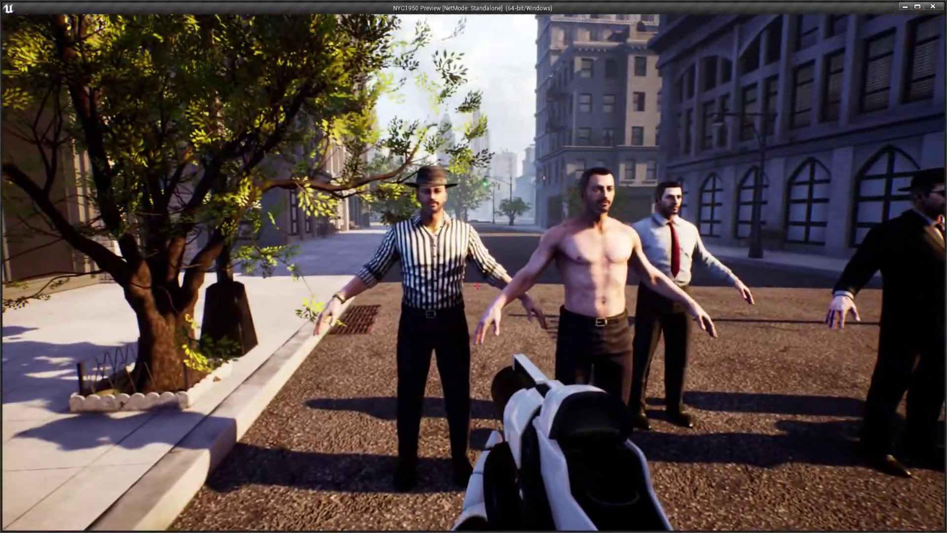
key("w")
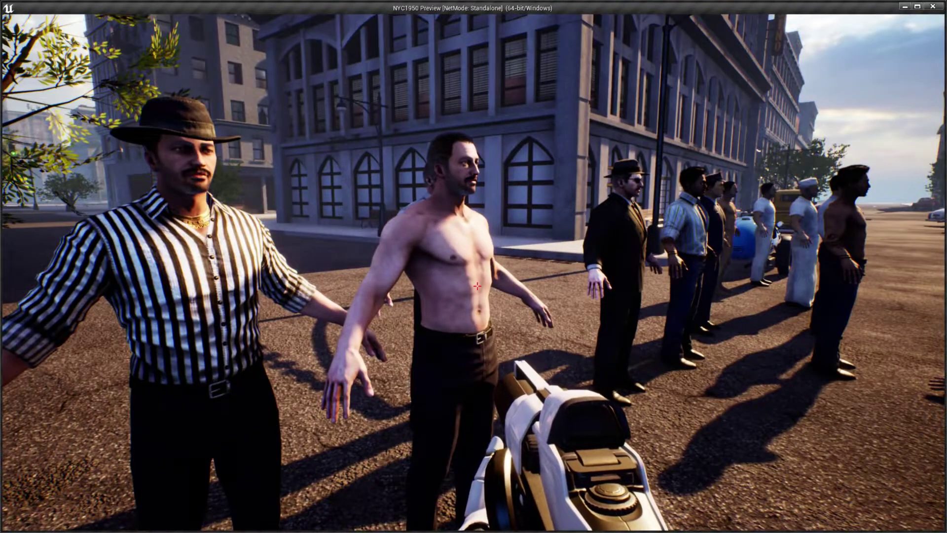
key("d")
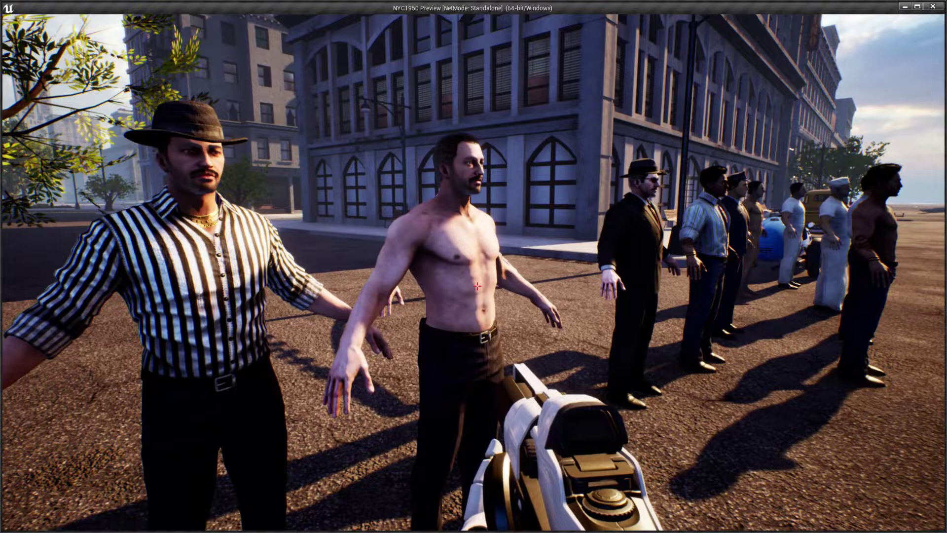
key("a")
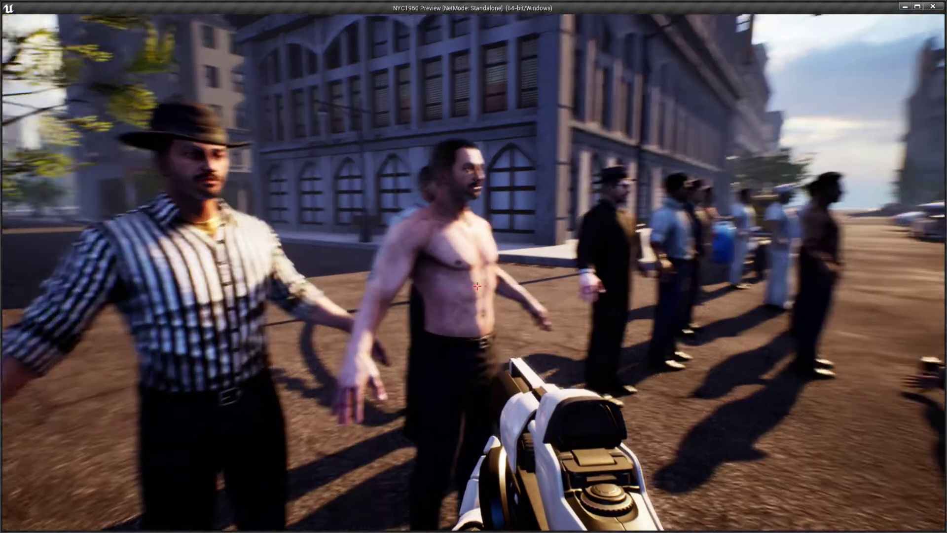
key("a")
key("d")
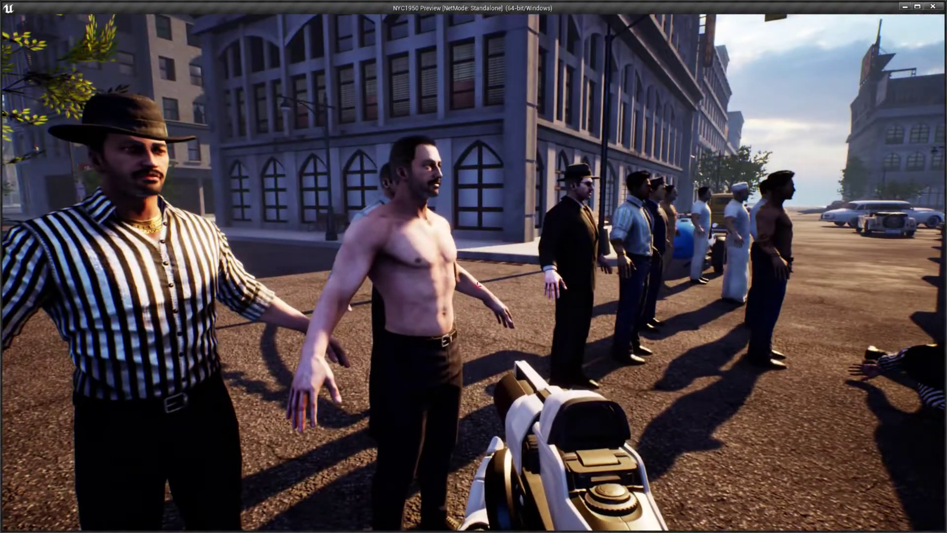
key("a")
Examine the characters in the middle of the row, including the tattooed man, the police officer and the pinstripe-suited man
key("w")
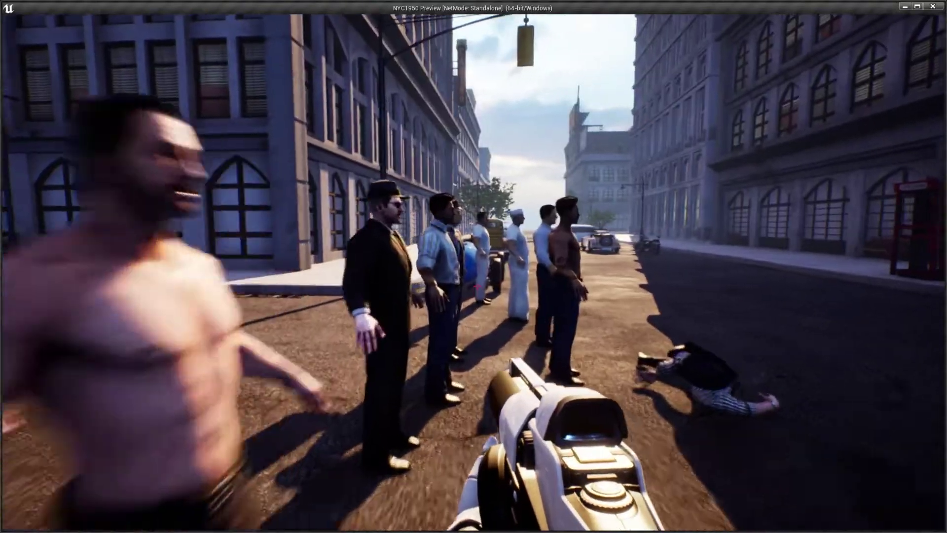
key("d")
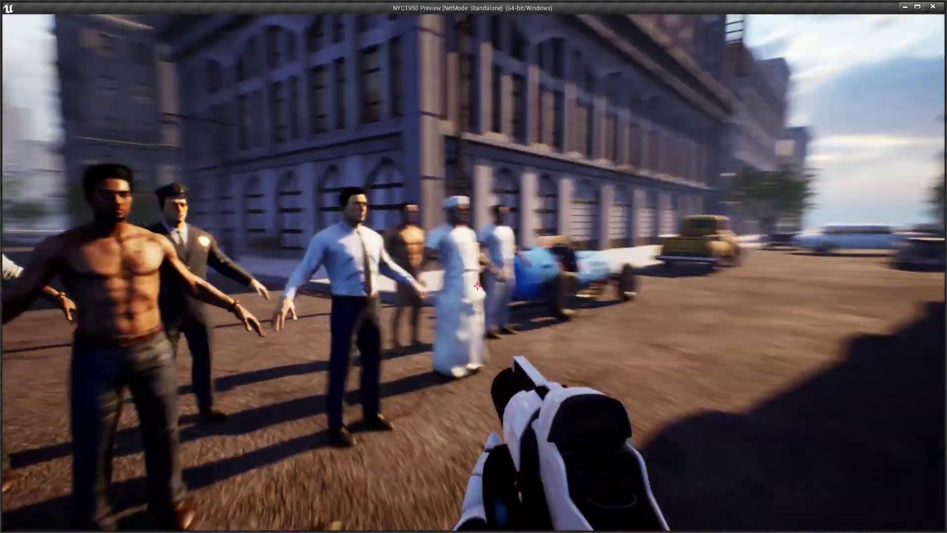
key("a")
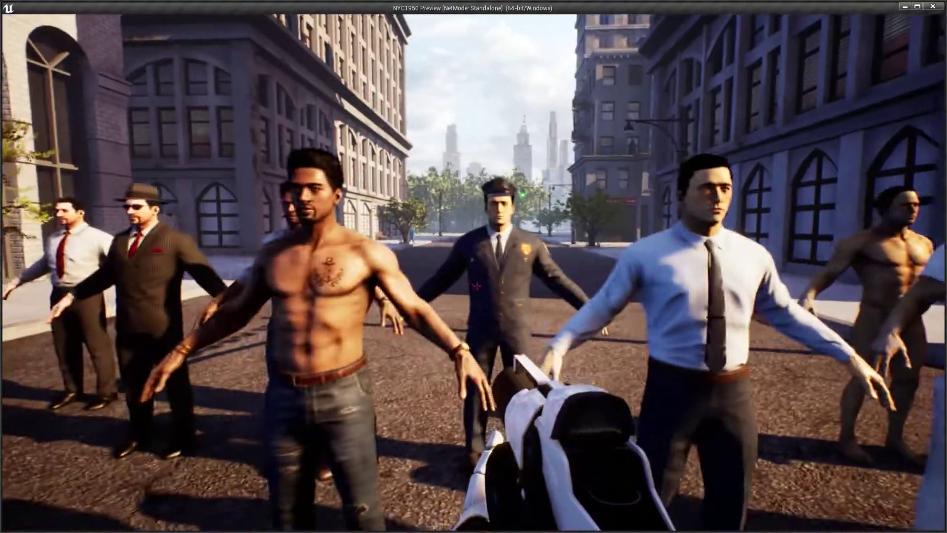
key("s")
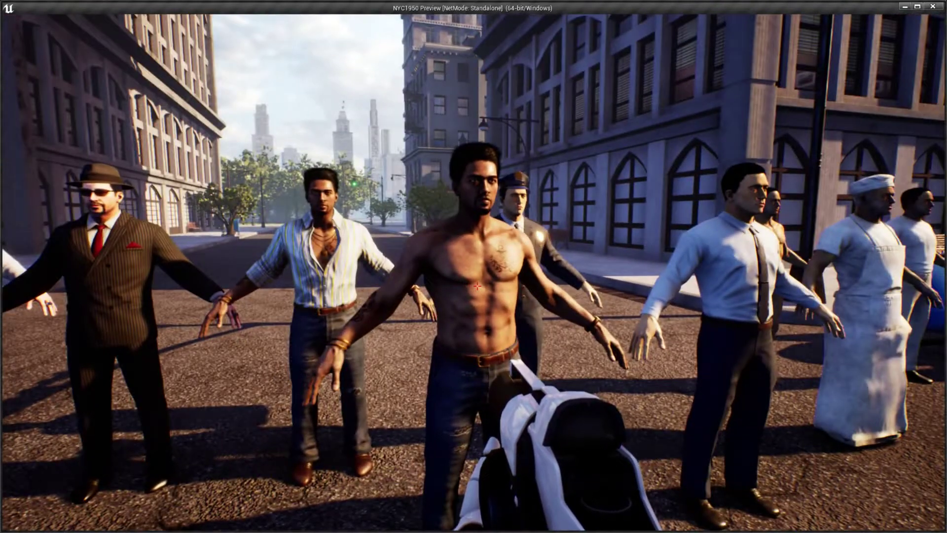
key("w")
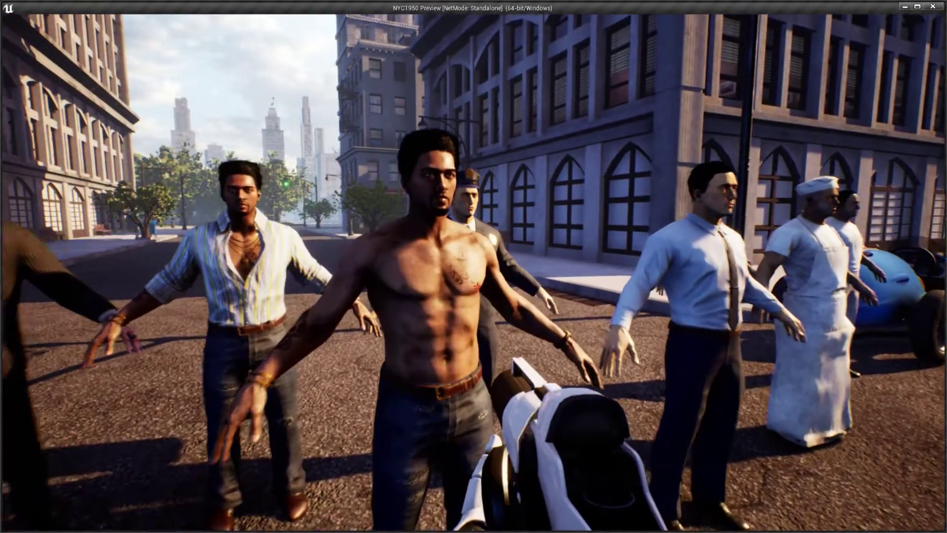
key("d")
key("a")
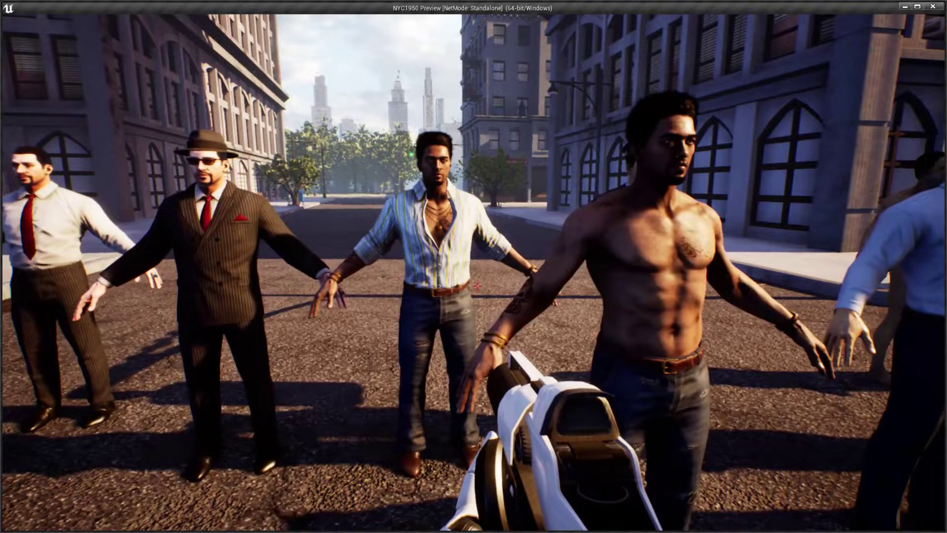
Inspect the cook in the white apron, the unclothed base body and the man in the white T-shirt near the blue race car
key("w")
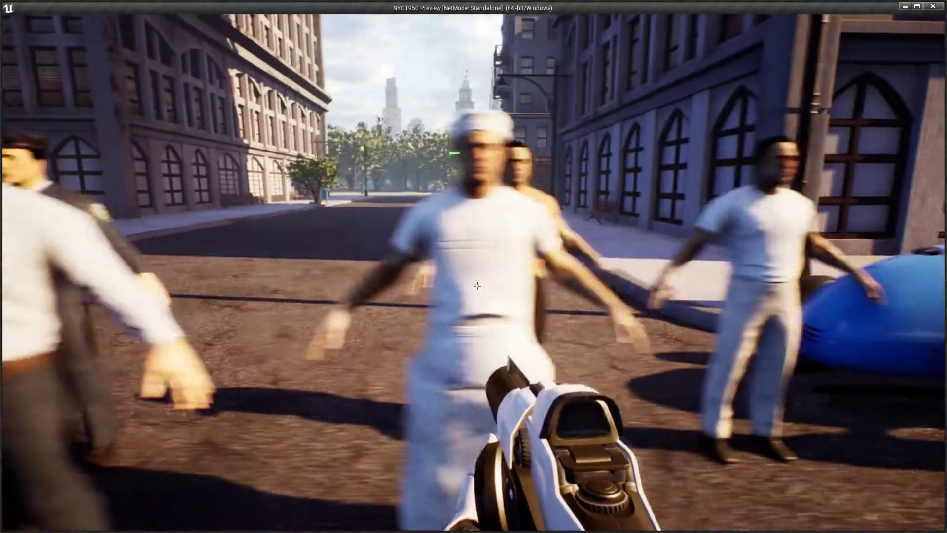
key("d")
key("d")
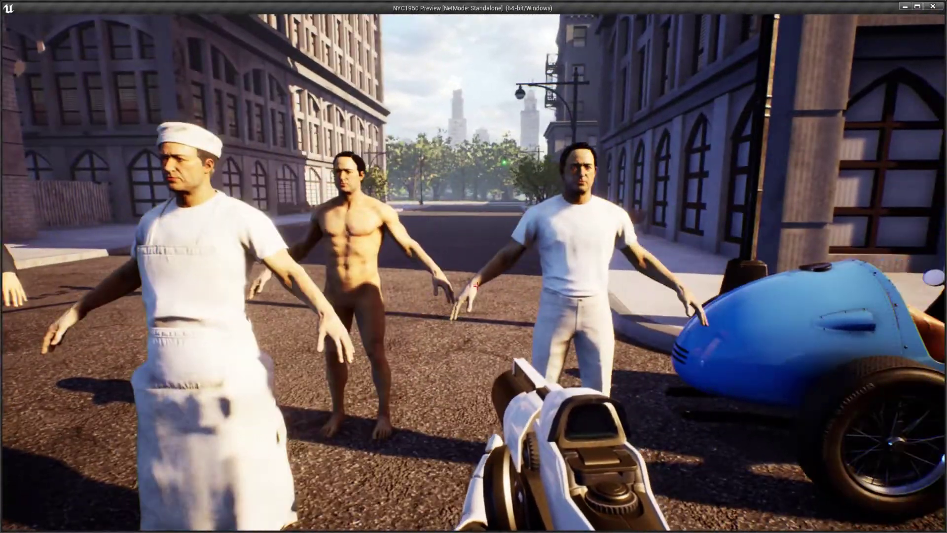
key("w")
key("s")
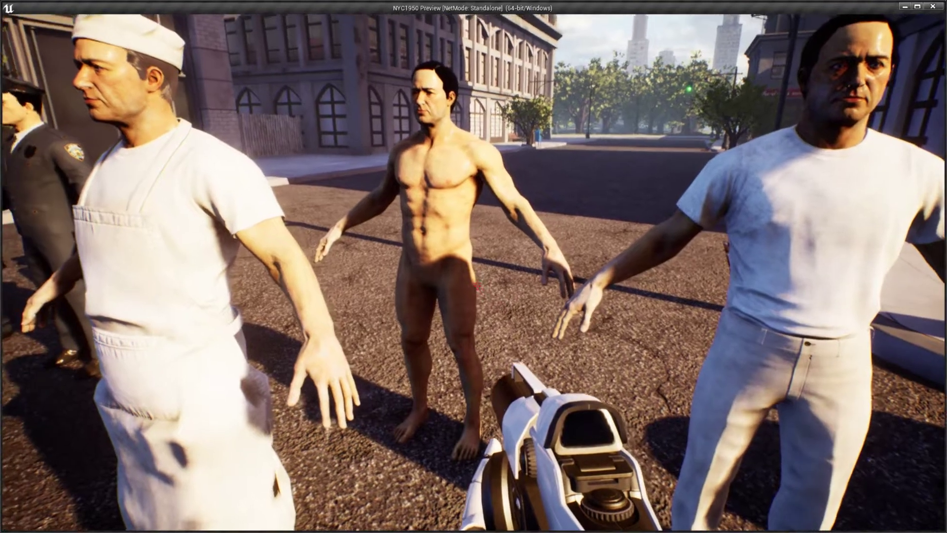
key("a")
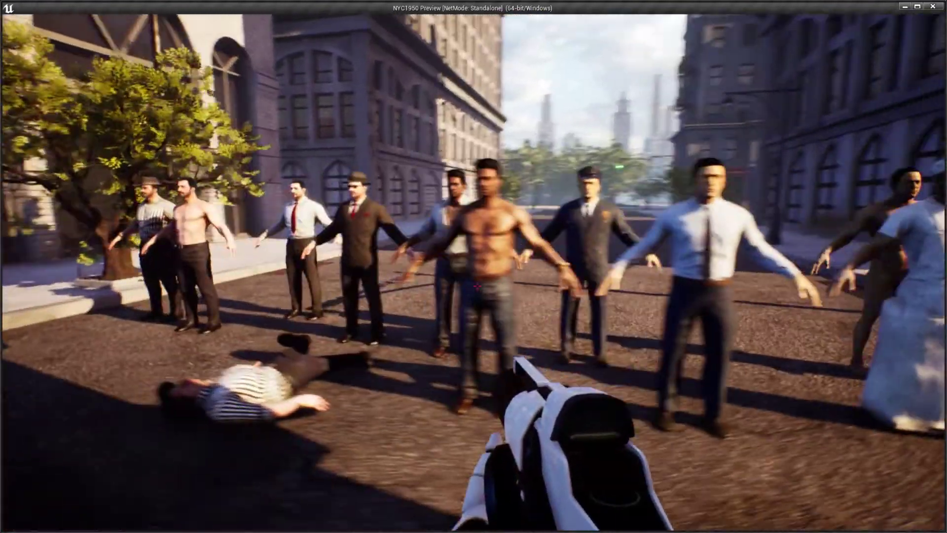
Walk back and forth in front of the whole character row to compare the outfits from a distance
key("w")
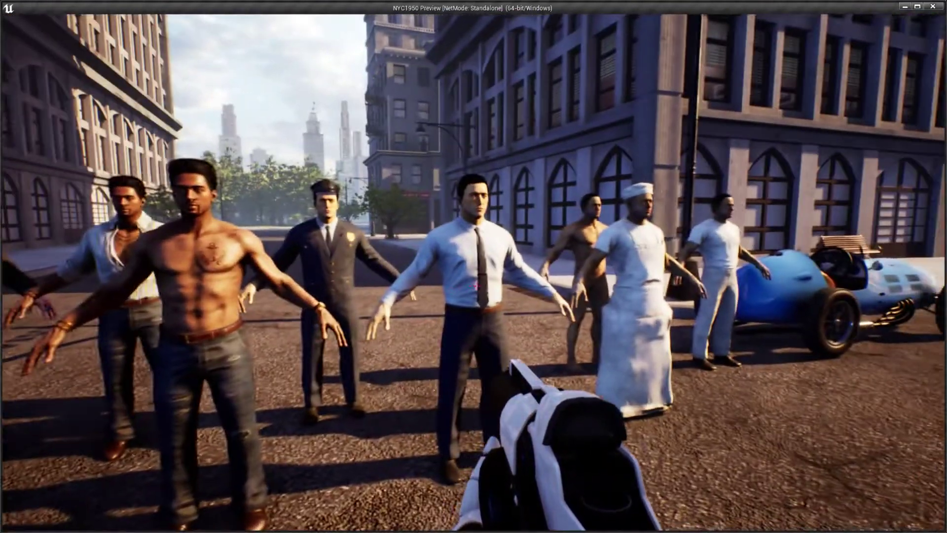
key("w")
key("a")
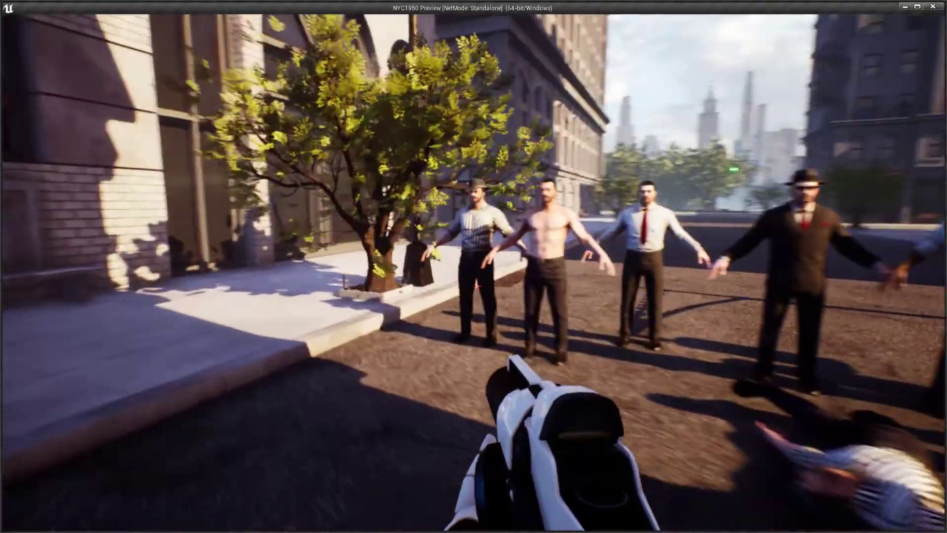
key("w")
key("d")
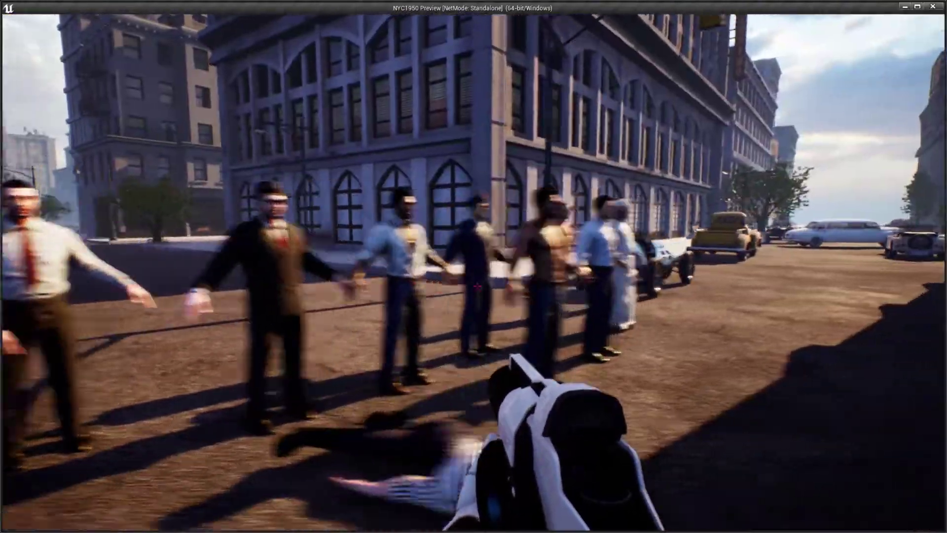
Walk down the street to the turquoise open car with detached body parts and view it from both sides
key("d")
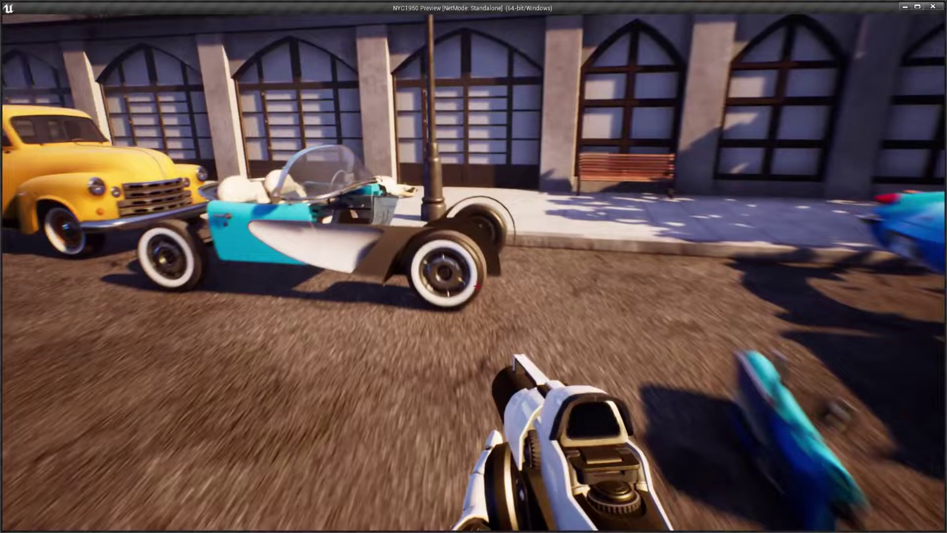
key("d")
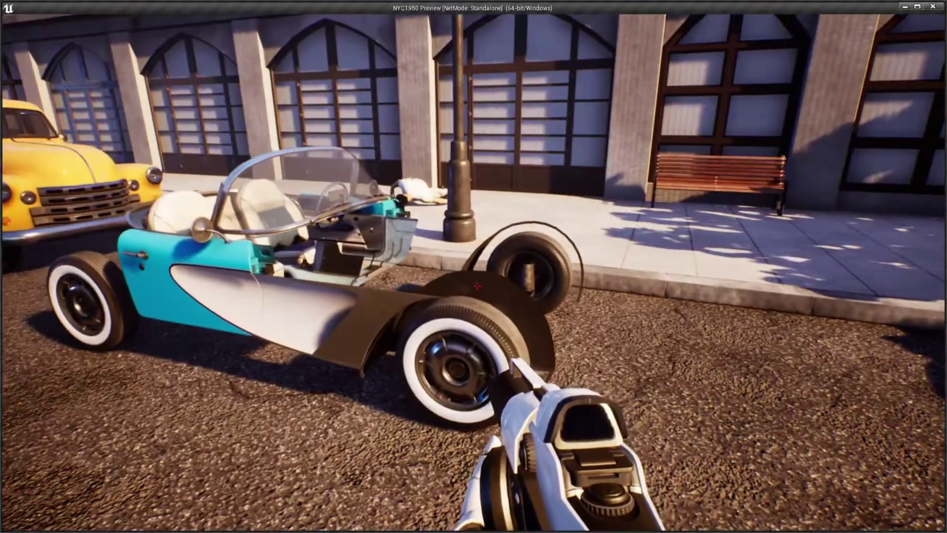
key("d")
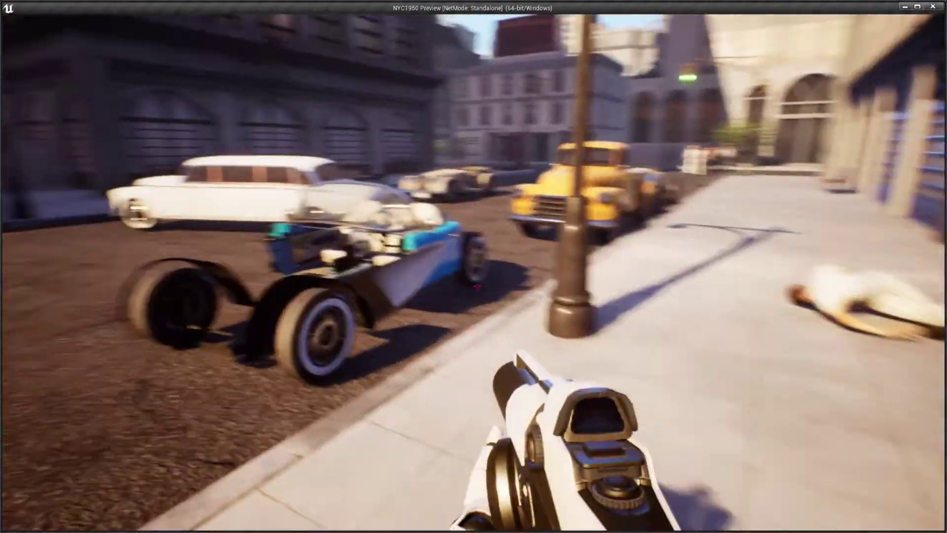
Circle around the turquoise open car on the road to inspect its wheels, side panels and rear
key("d")
key("a")
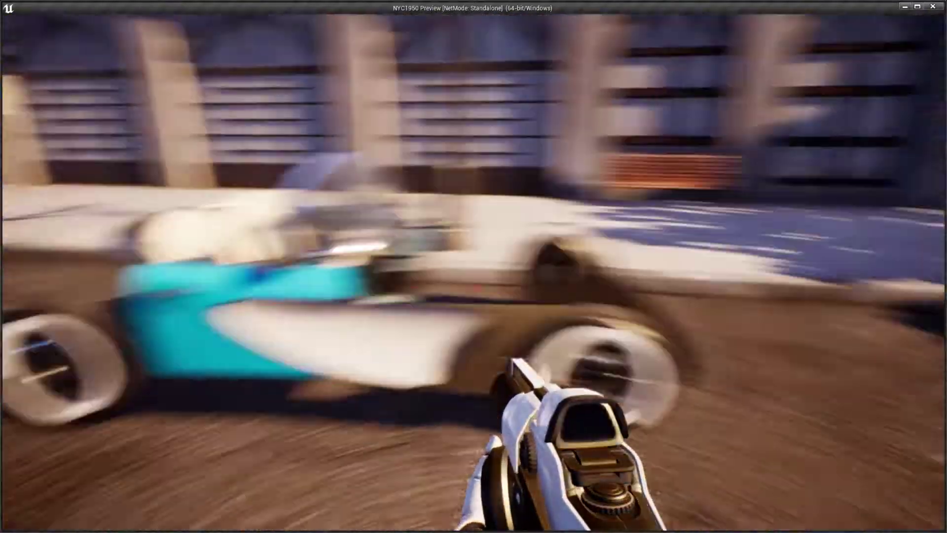
key("d")
key("w")
key("a")
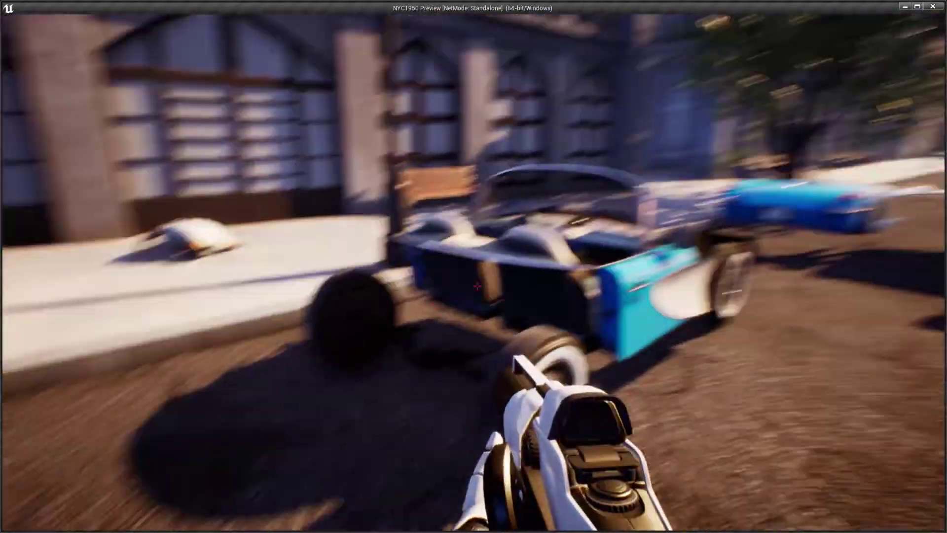
key("w")
Walk along the street to the stone building and examine its rough pillars, windows and benches up close
key("w")
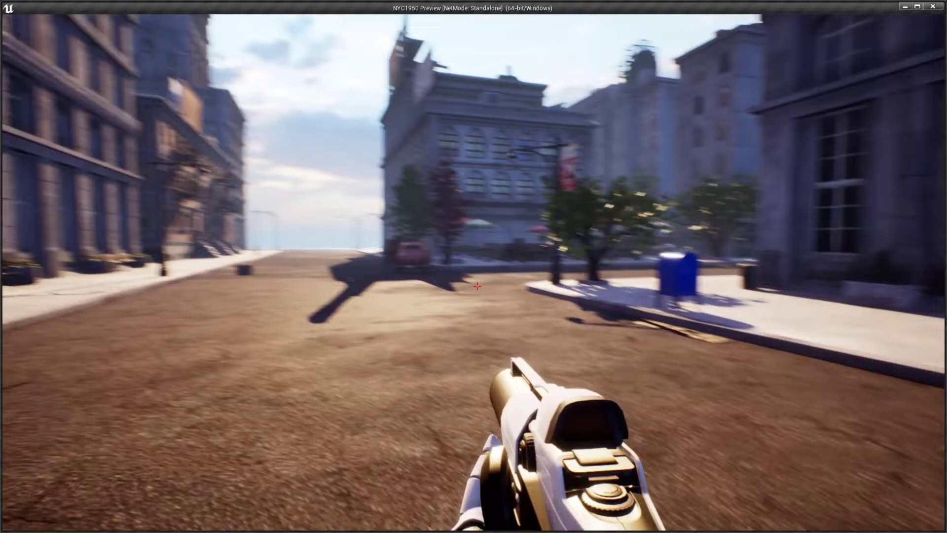
key("w")
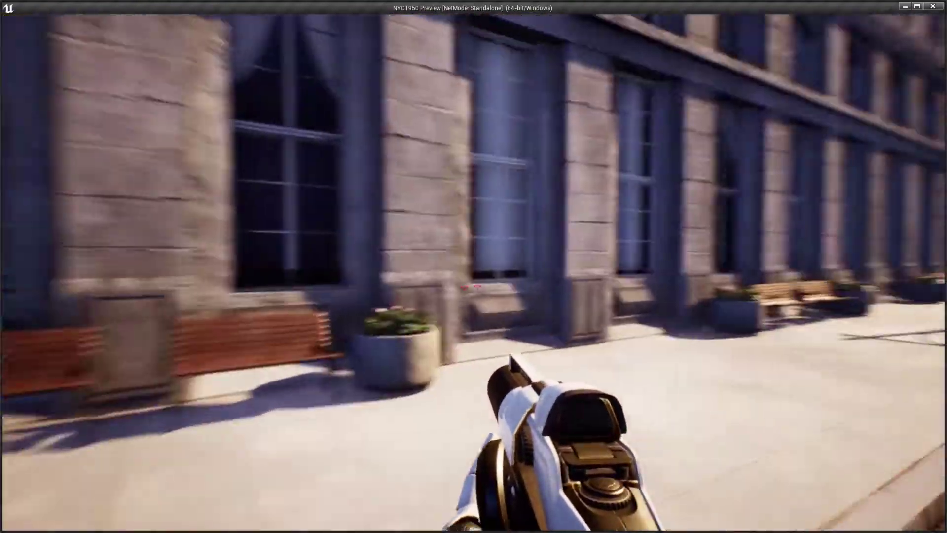
key("w")
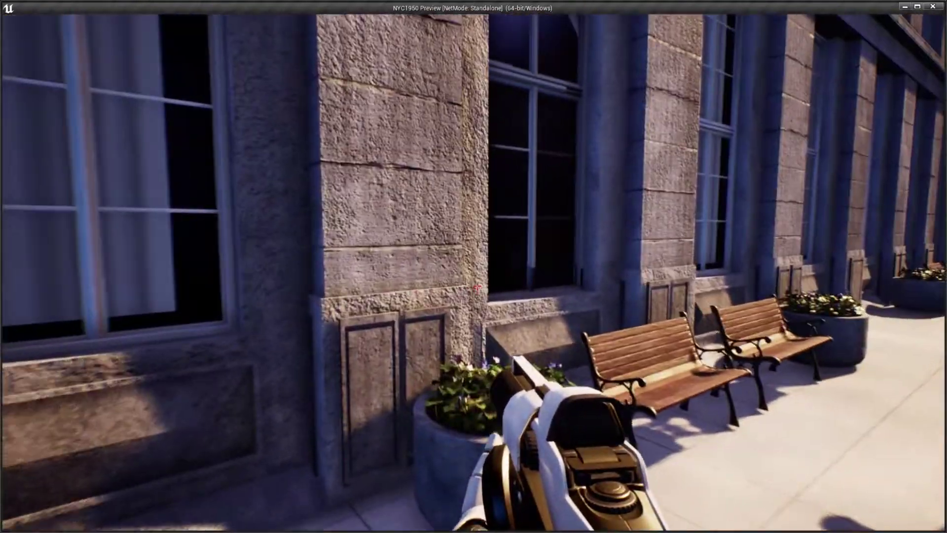
key("a")
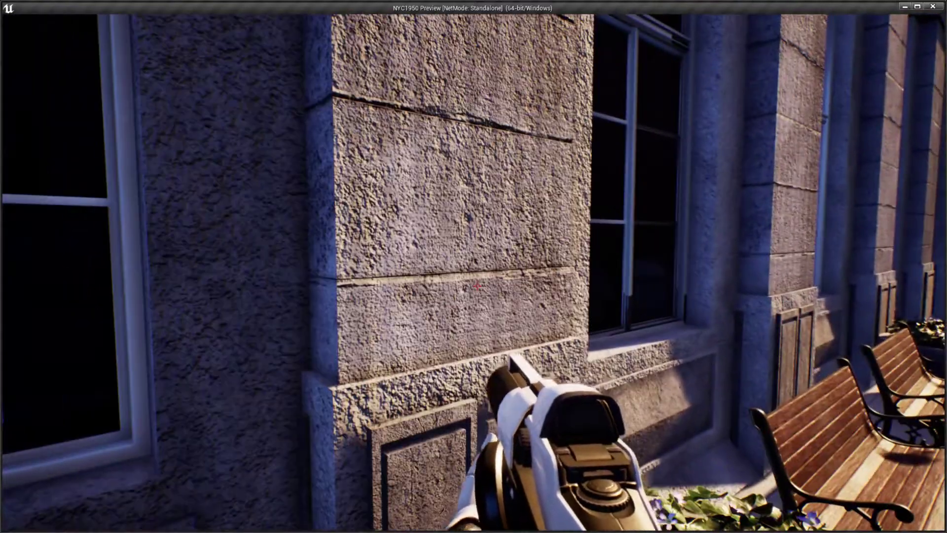
key("d")
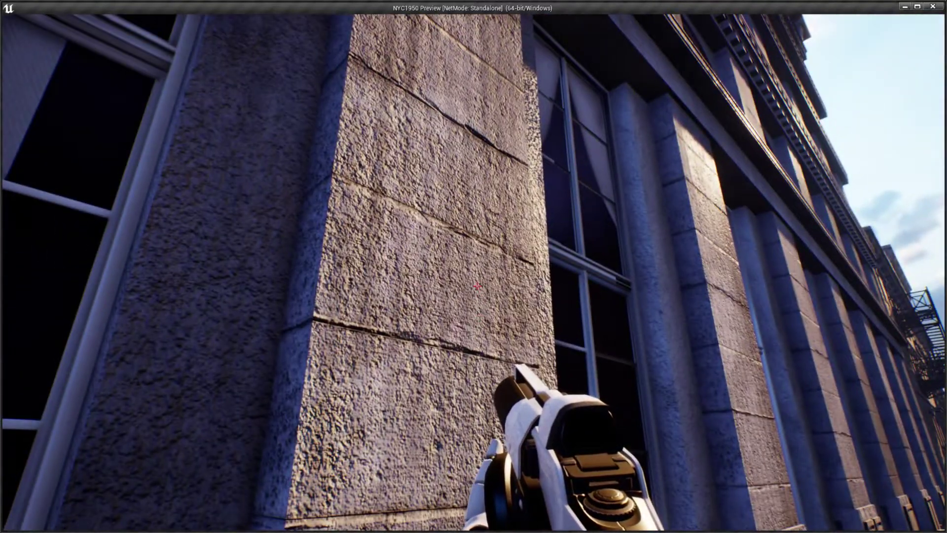
key("d")
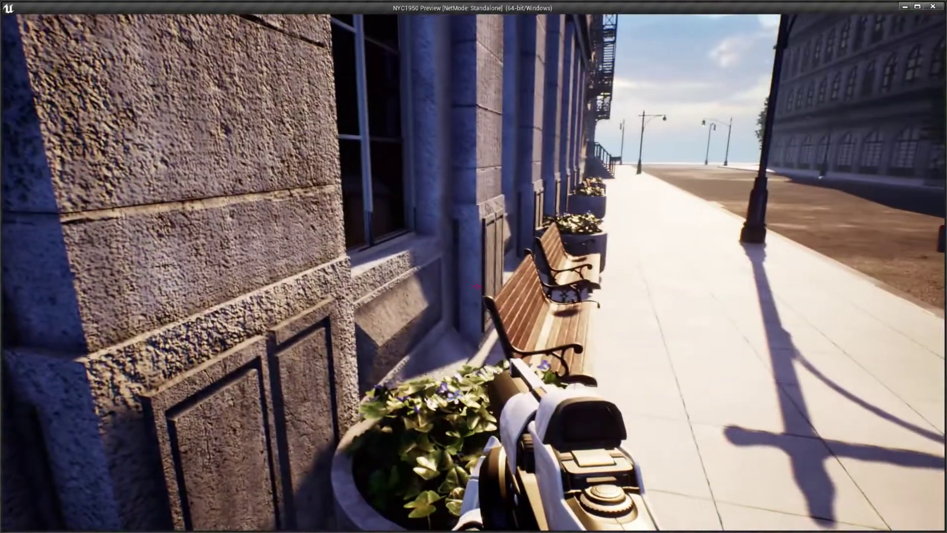
Go past the benches into the road and inspect the round empty pot from different sides
key("d")
key("w")
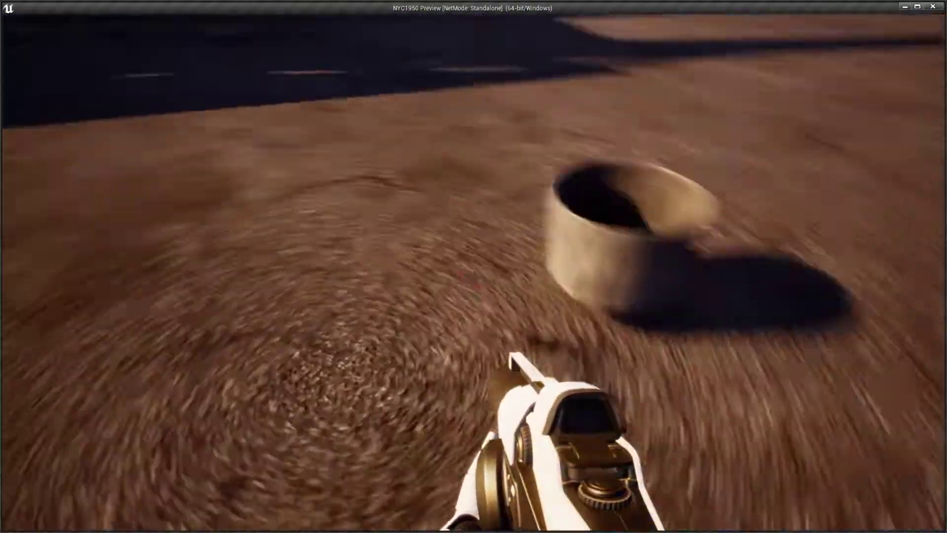
key("a")
key("a")
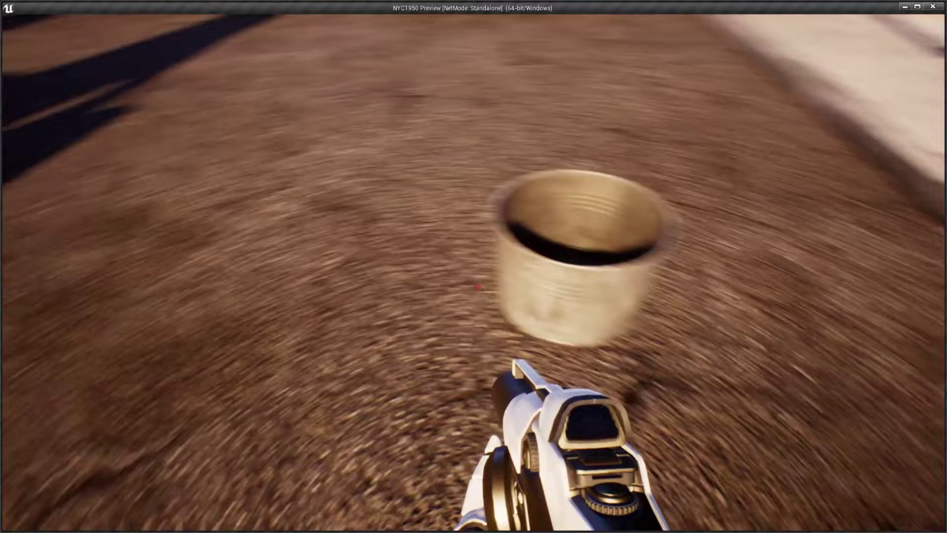
Approach the rusty red car and walk around it to view its side, interior, front and rear
key("w")
key("w")
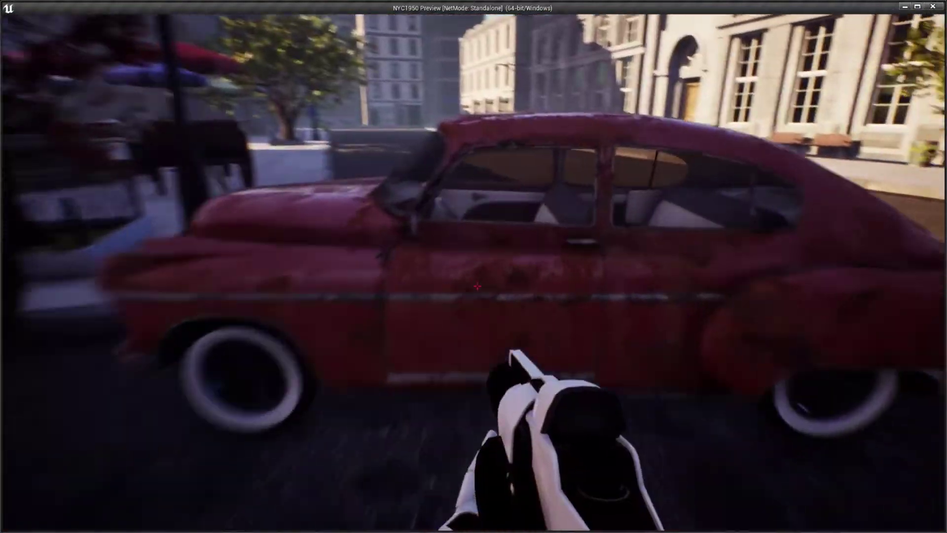
key("a")
key("d")
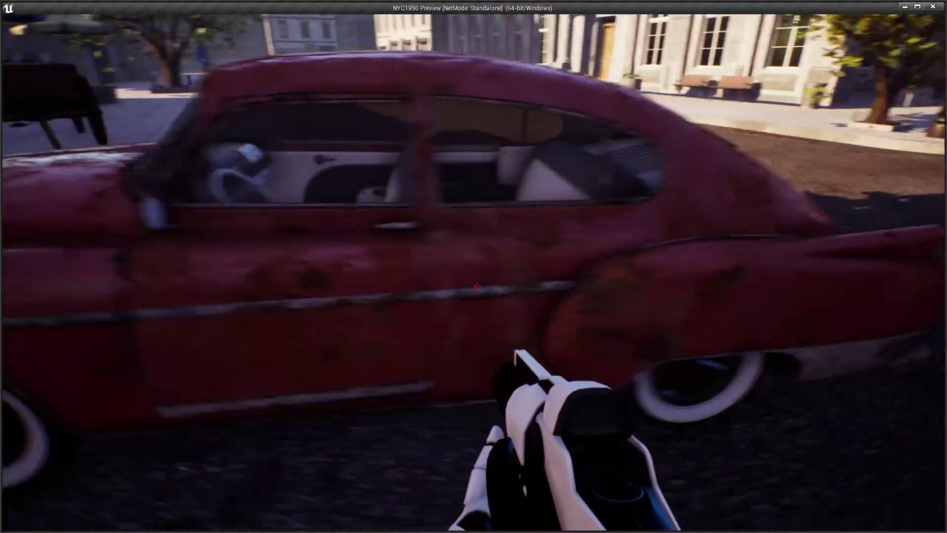
key("w")
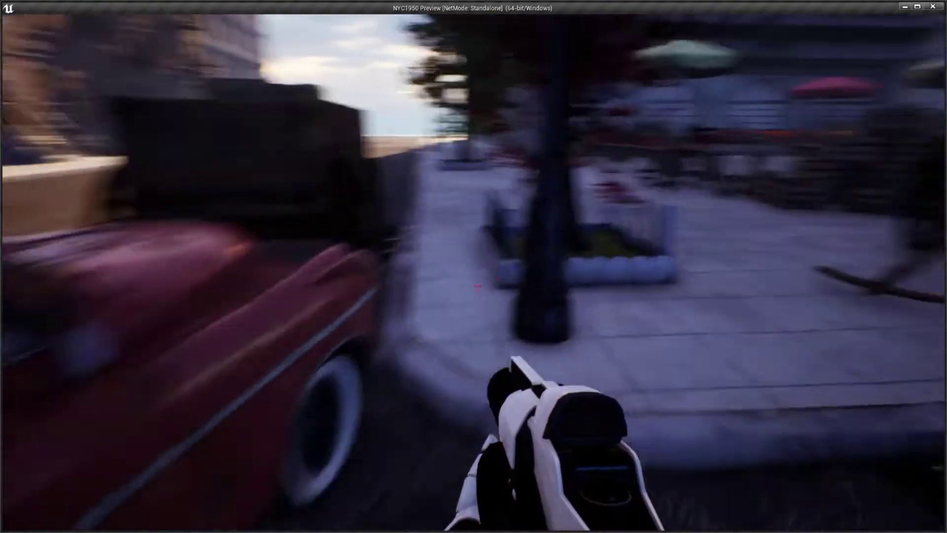
key("w")
key("a")
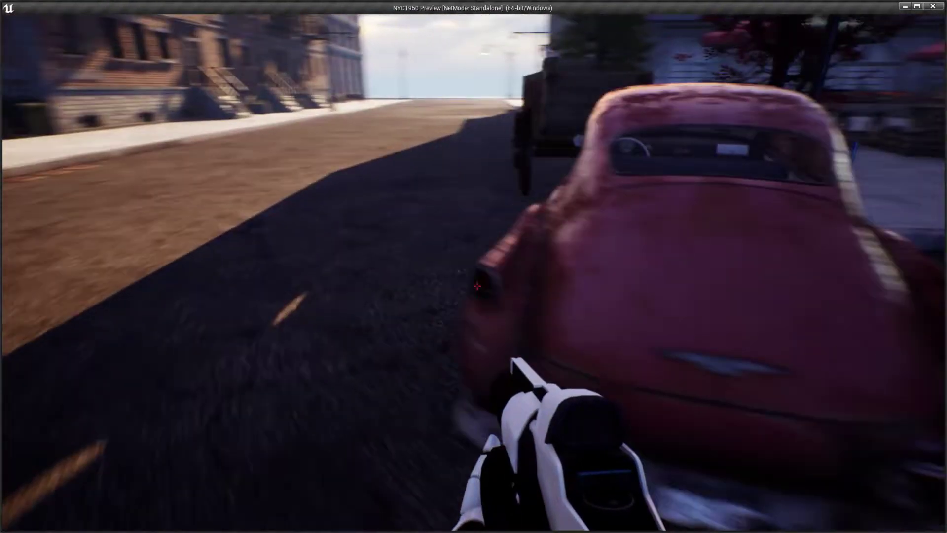
Enter the market square and inspect the crates of vegetables, the cardboard boxes, the apples and the onions
key("w")
key("a")
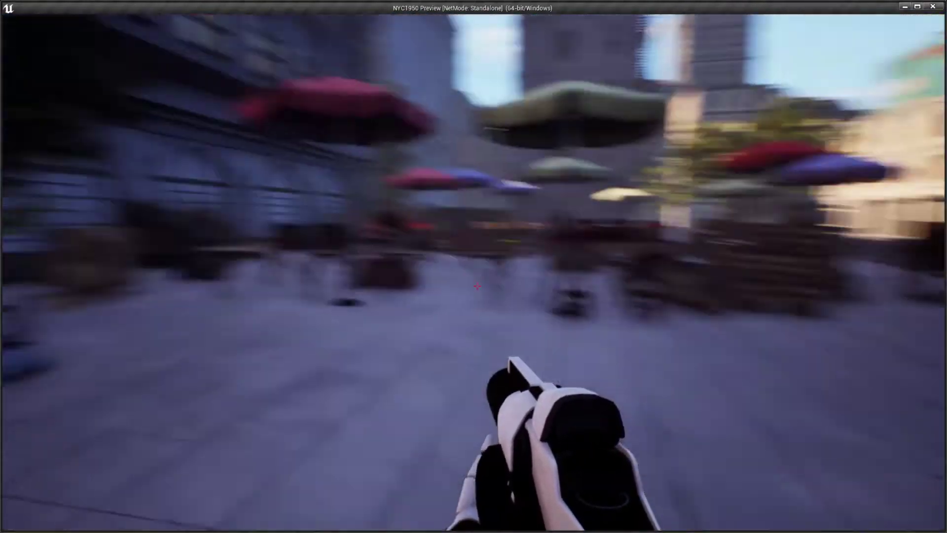
key("w")
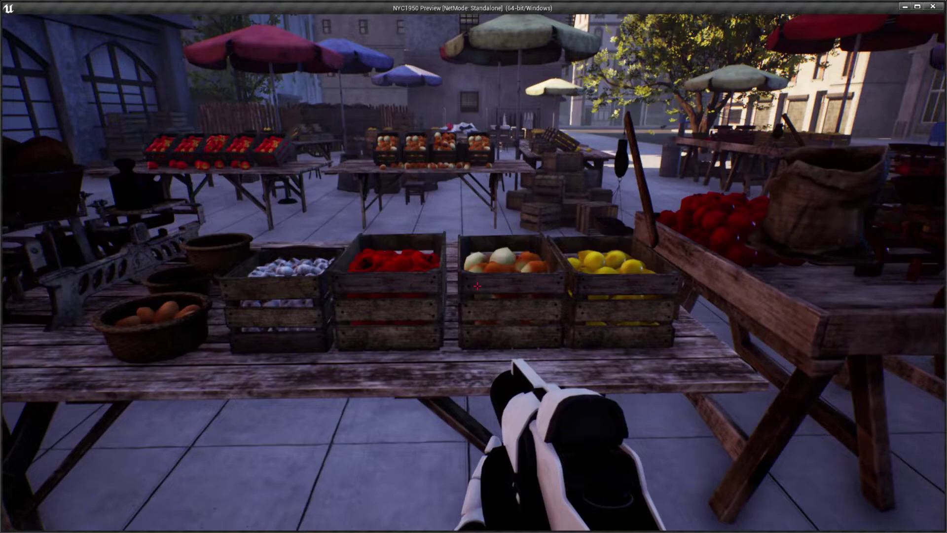
key("w")
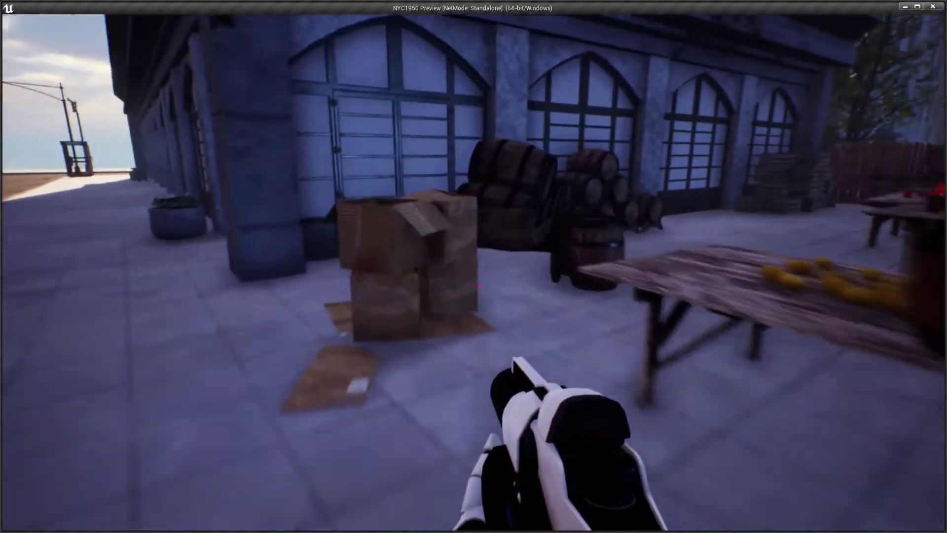
key("w")
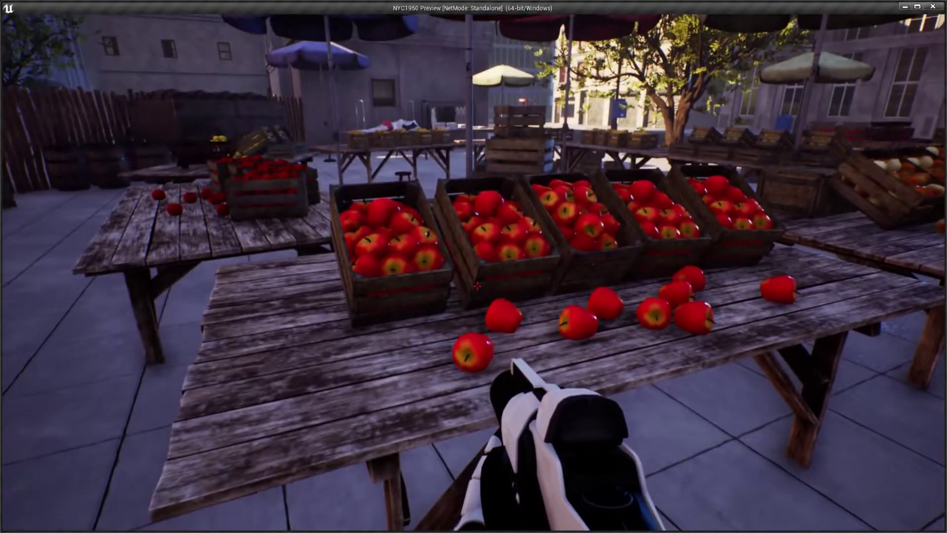
key("w")
key("d")
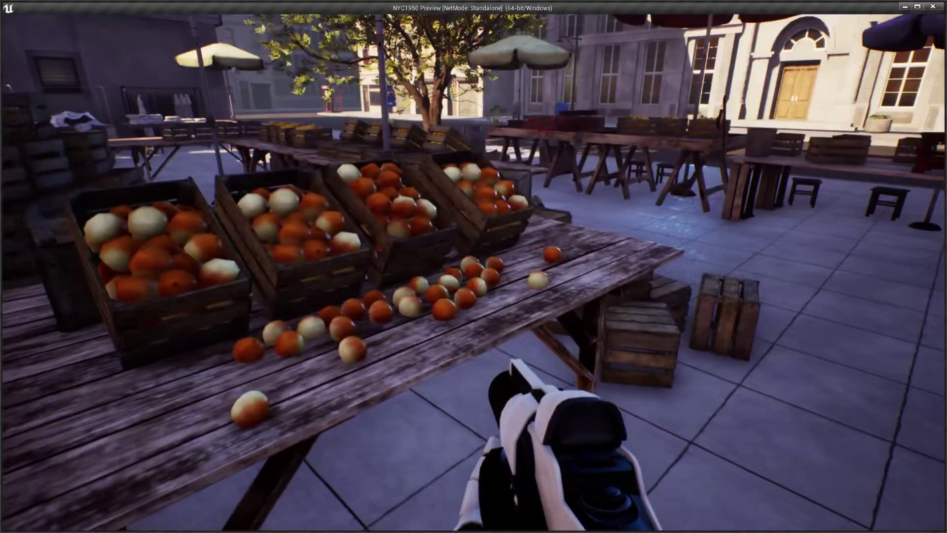
Walk along the remaining market tables to examine the lemons, the potatoes and the clothing stall
key("d")
key("w")
key("w")
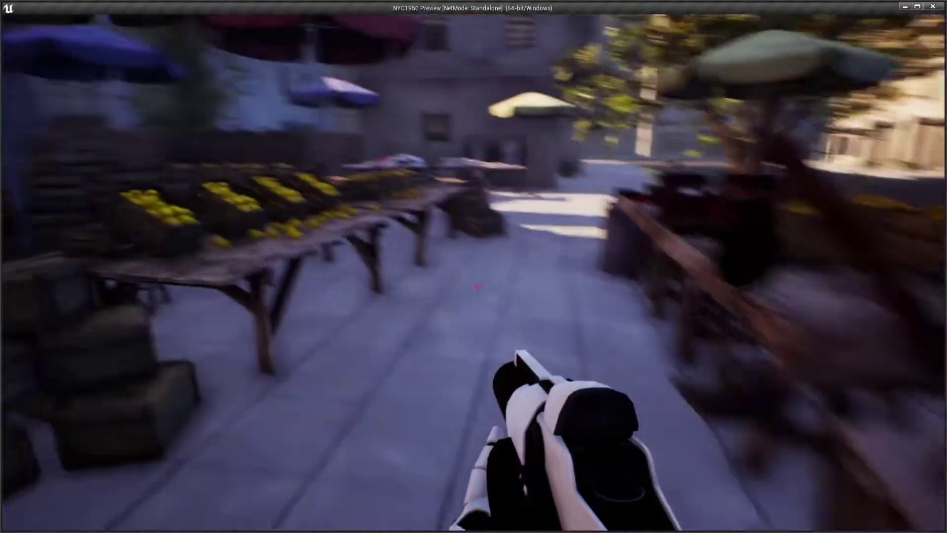
key("s")
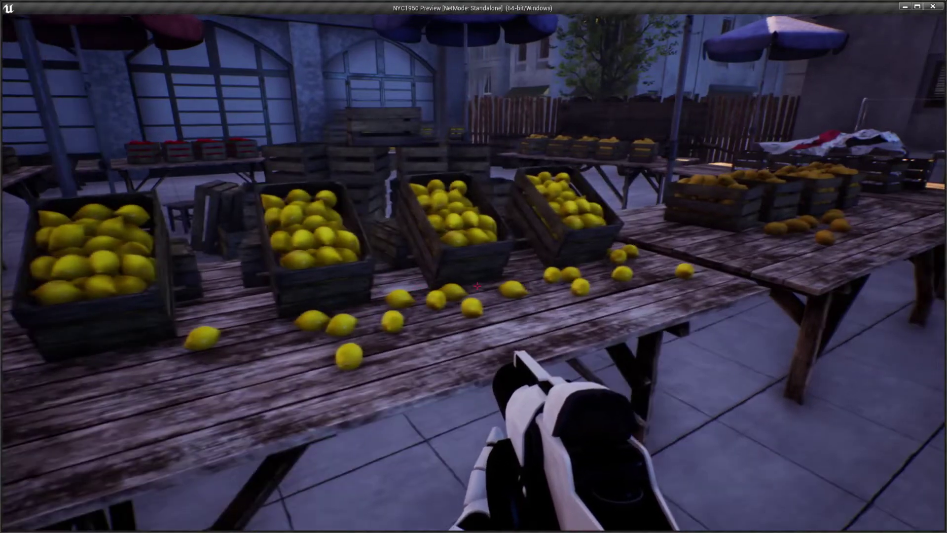
key("w")
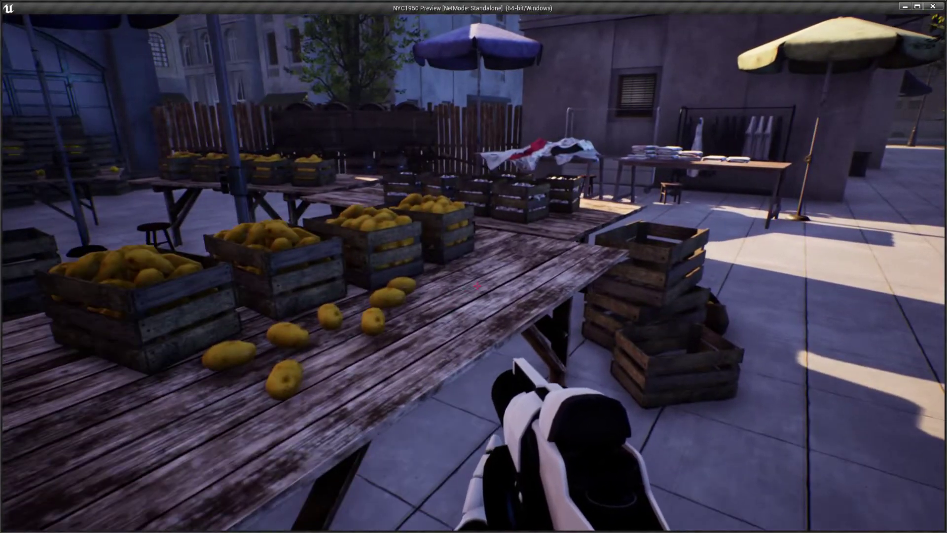
key("w")
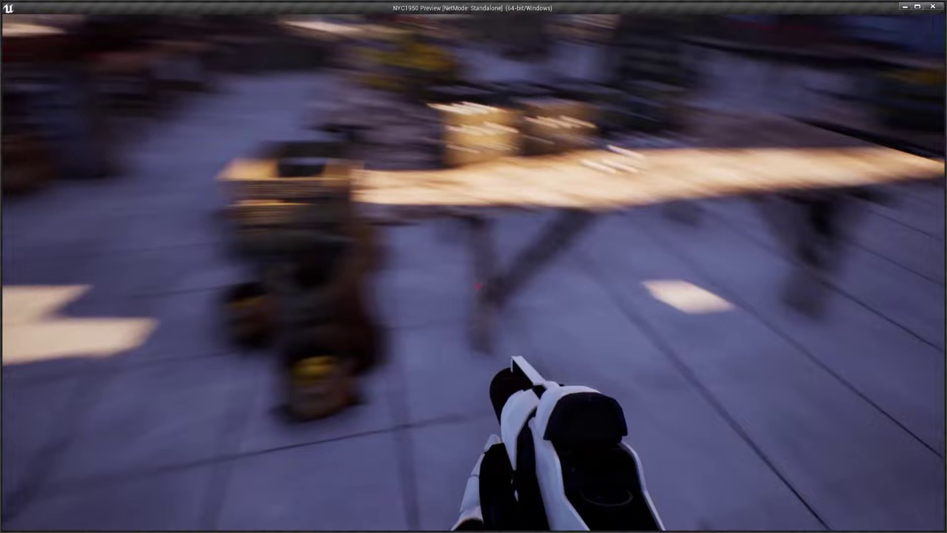
Leave the market, view the square from the street and walk up to the red telephone booth
key("w")
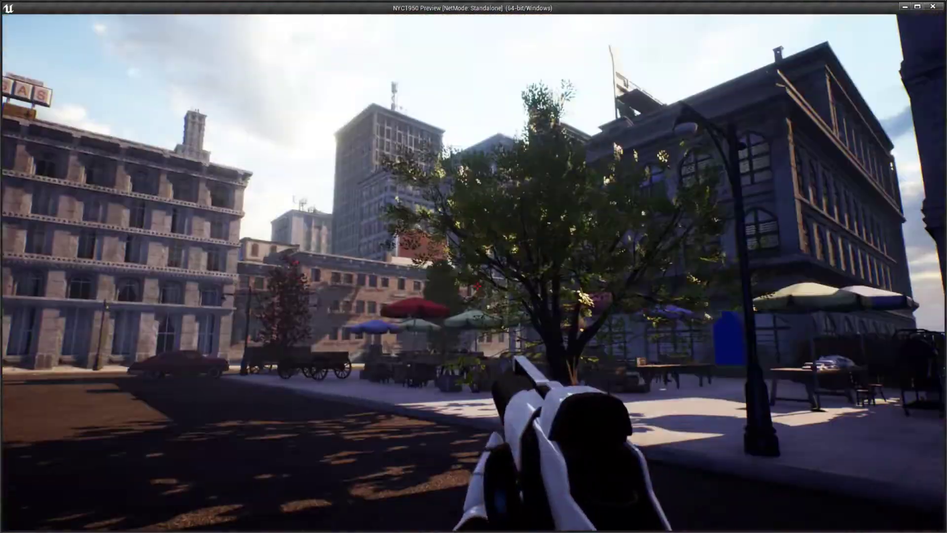
key("w")
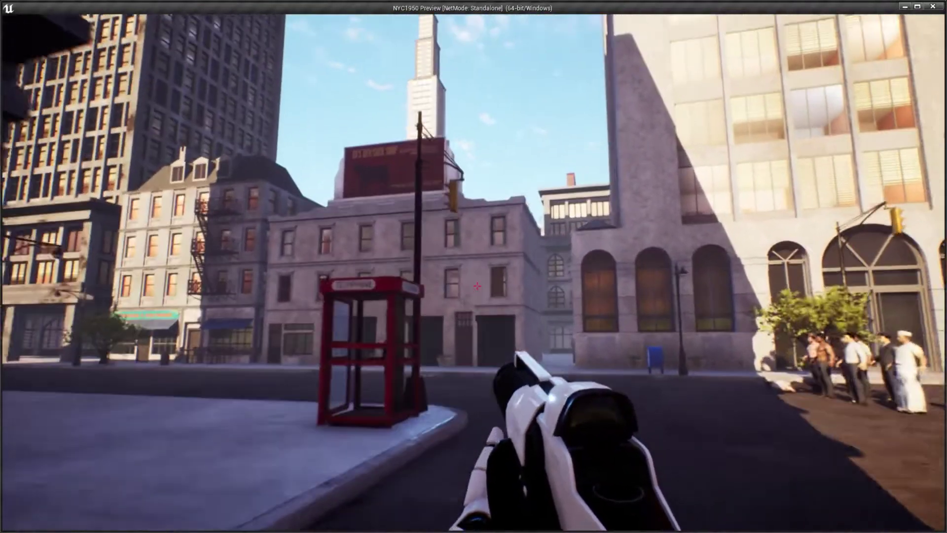
key("w")
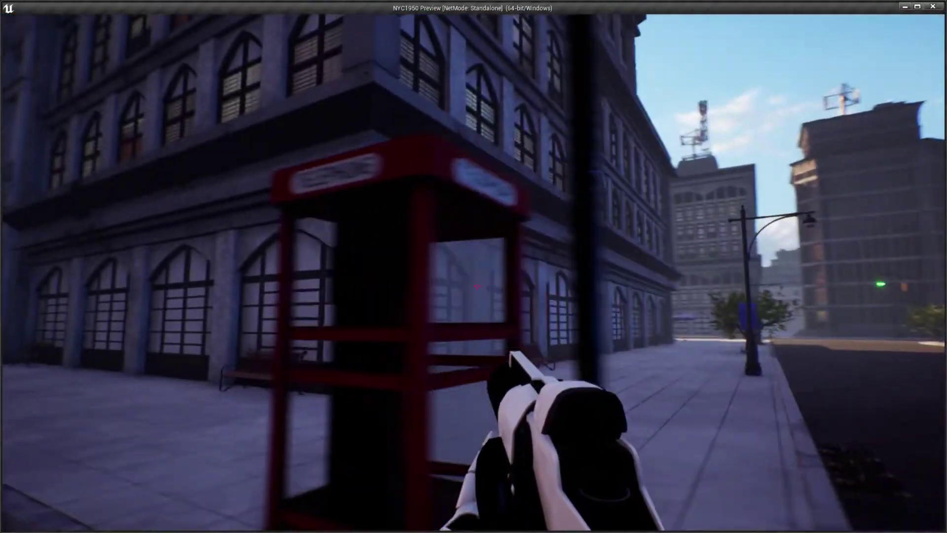
Head down the street to examine the skyscraper and its pillared base beside the grocery store
key("d")
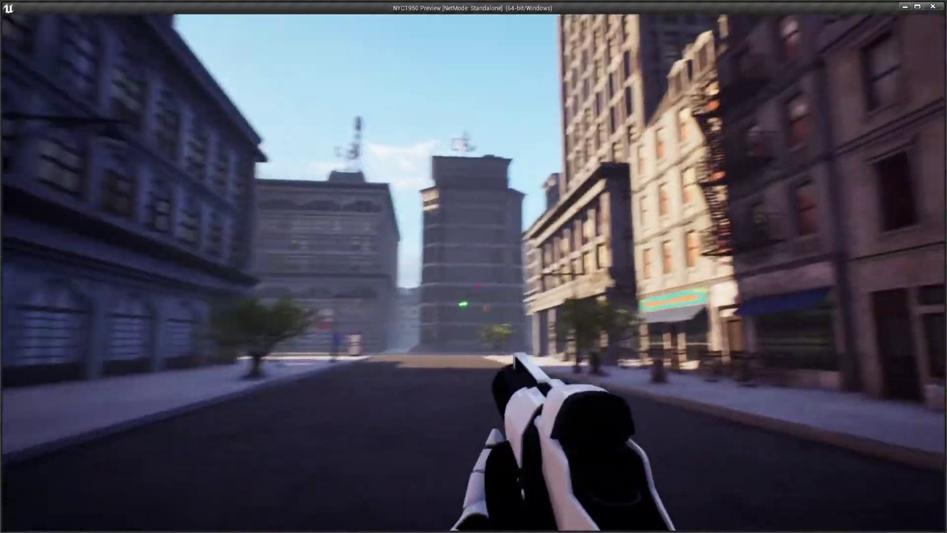
key("w")
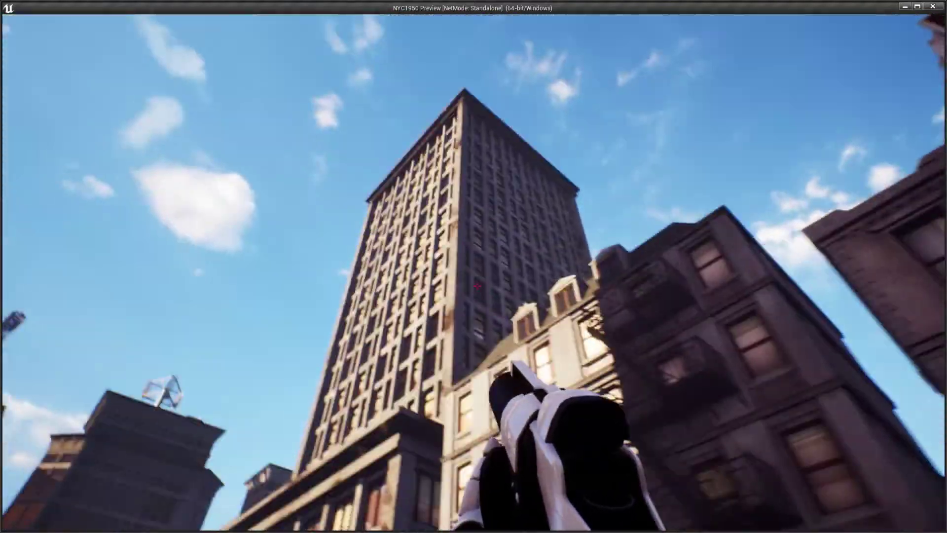
key("w")
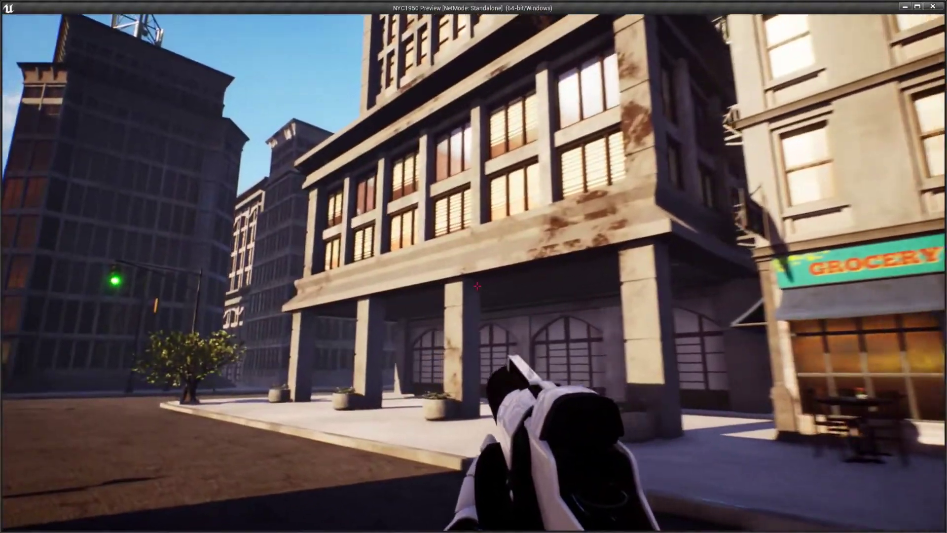
key("w")
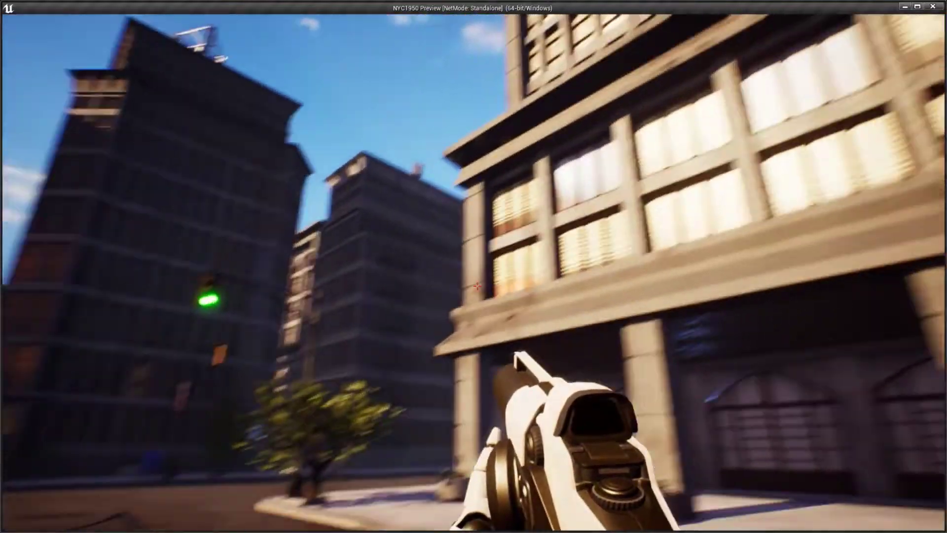
Cross the intersection to view the casino building and the corner bank, ending by the blue mailbox
key("w")
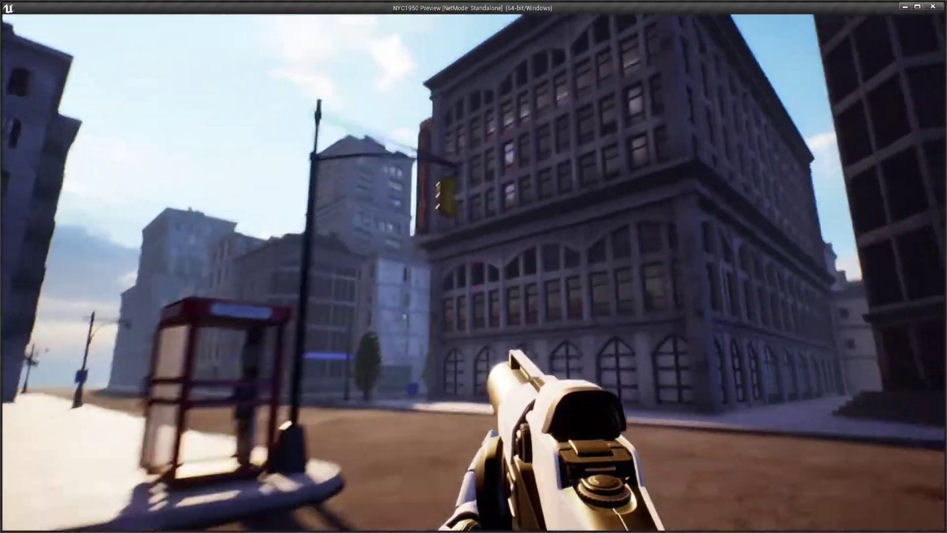
key("w")
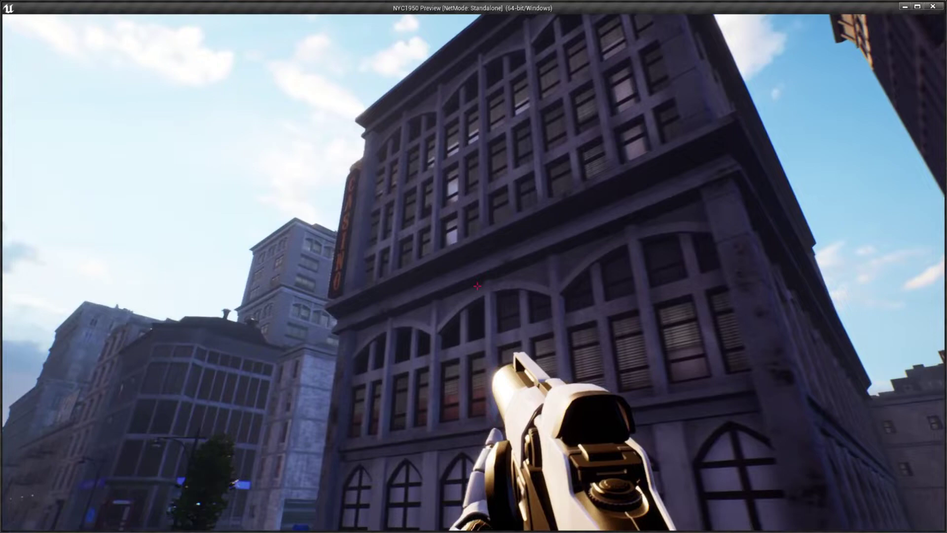
key("w")
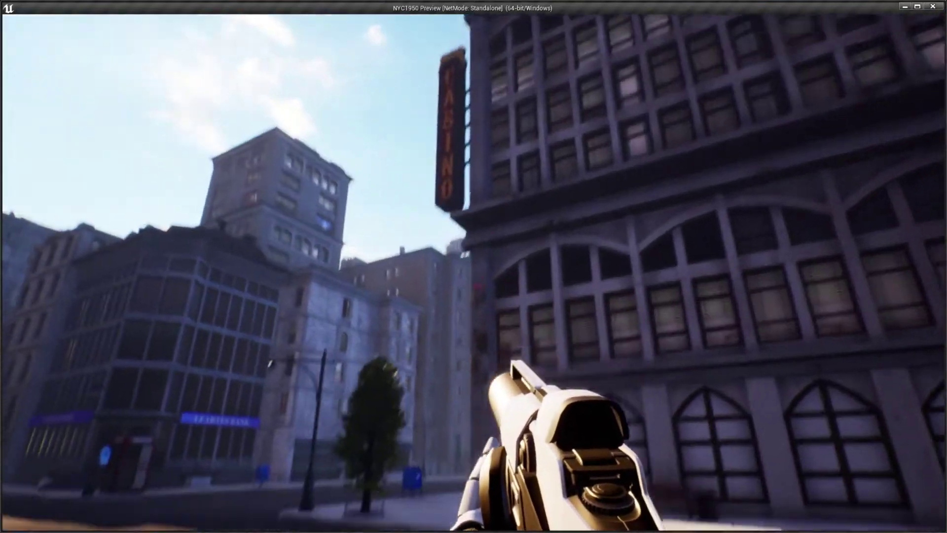
key("w")
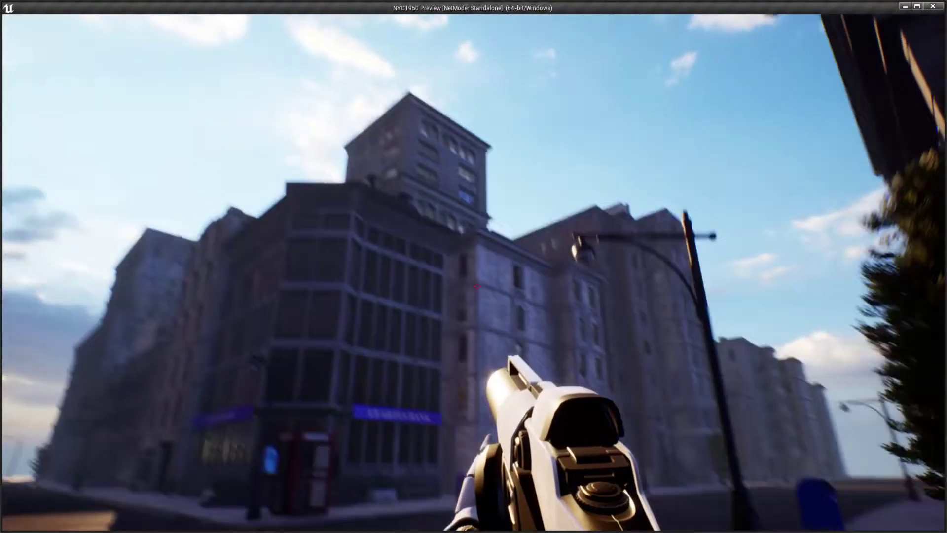
key("w")
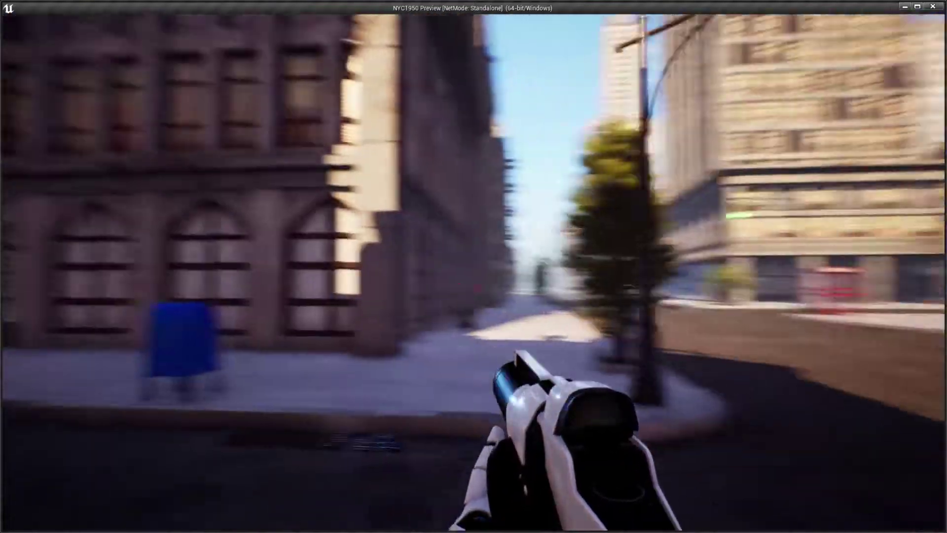
Walk from the blue mailbox along the street to view the fire-escape building, the corner tower and the red telephone booth
key("w")
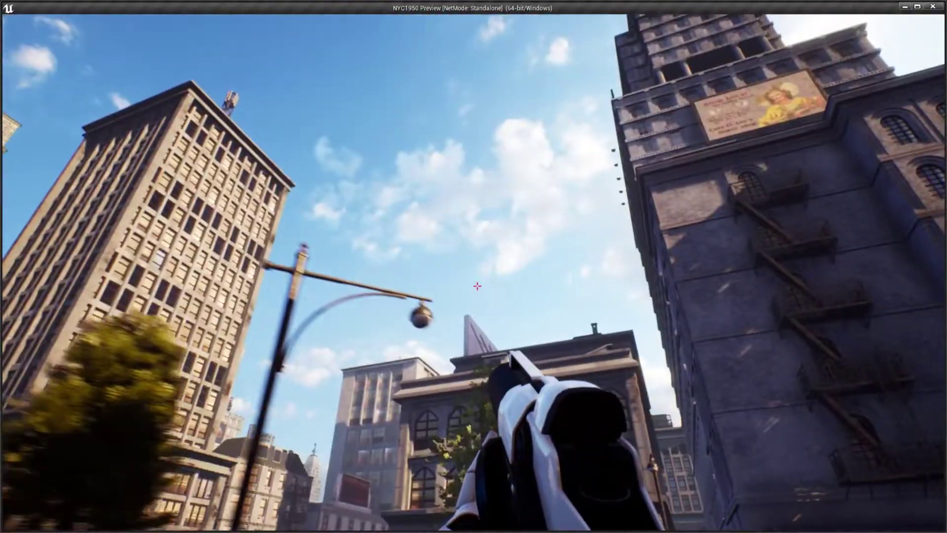
key("w")
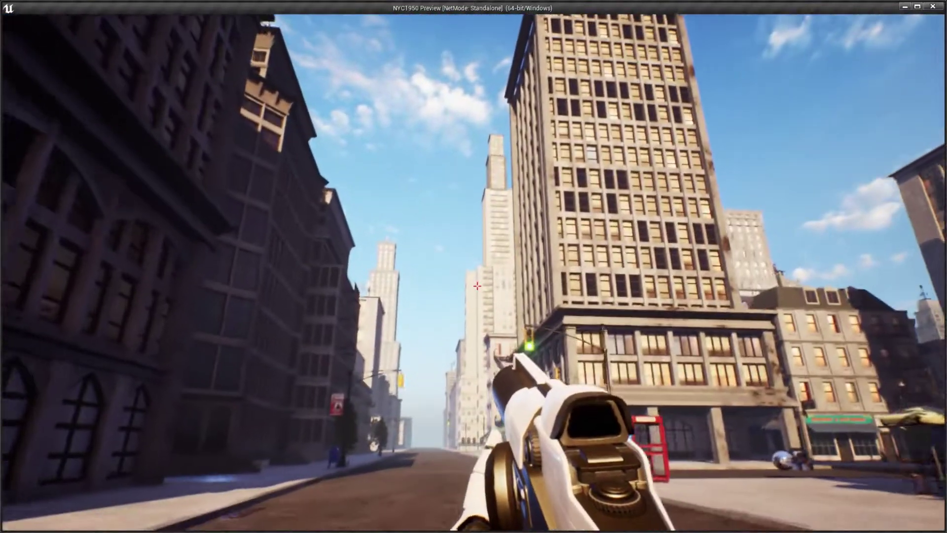
key("w")
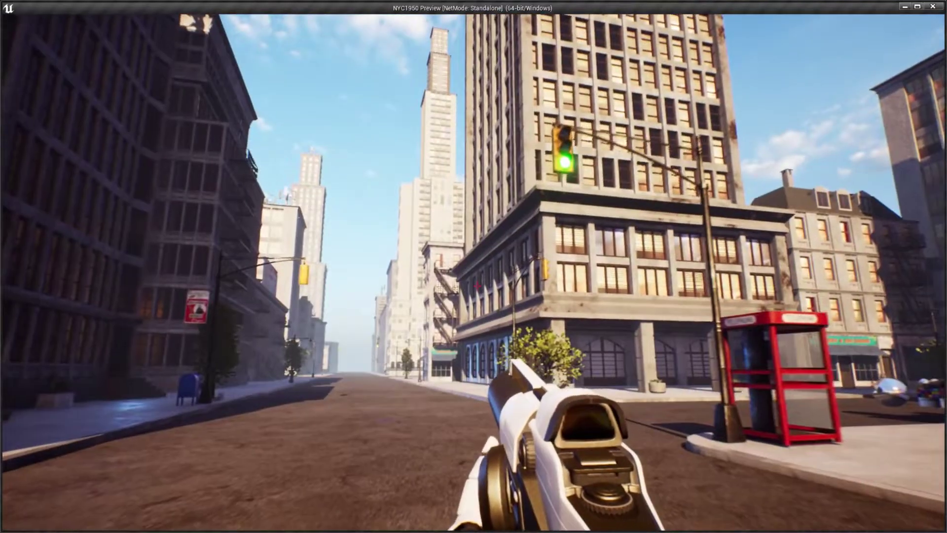
key("w")
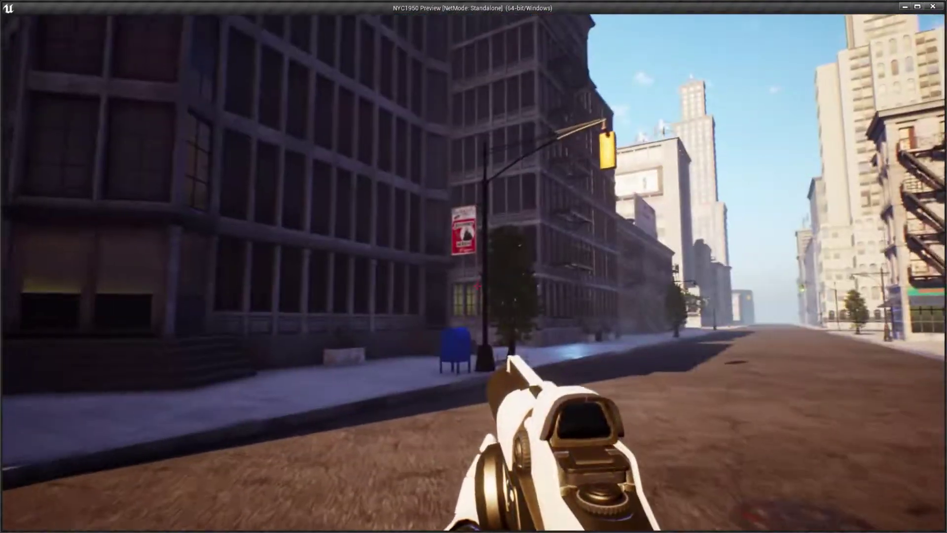
Approach the dark corner building and examine its entrance steps, planter, wooden barrel and stone base up close
key("w")
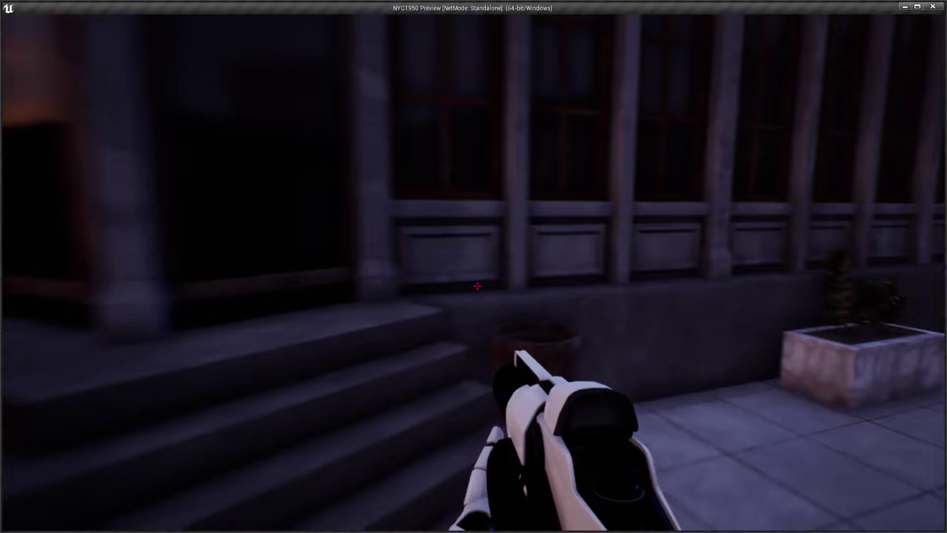
key("w")
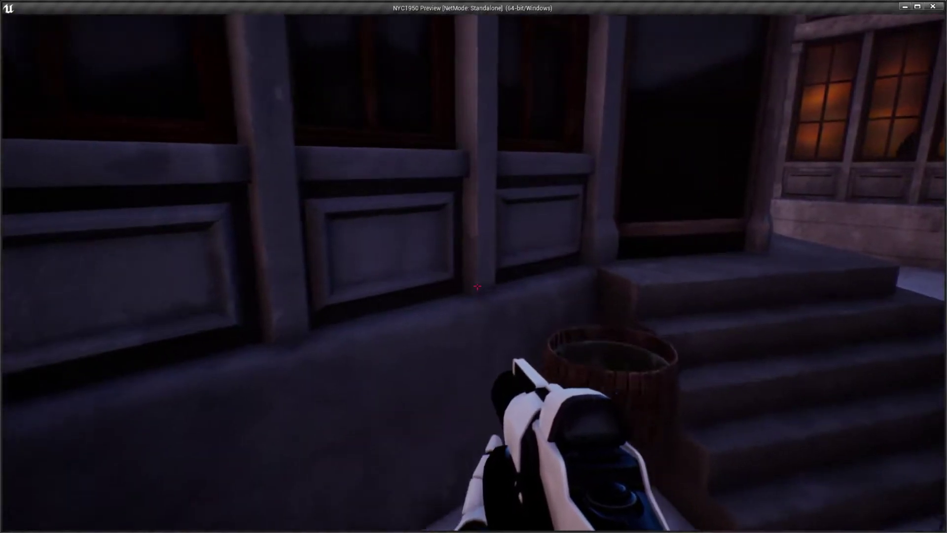
key("w")
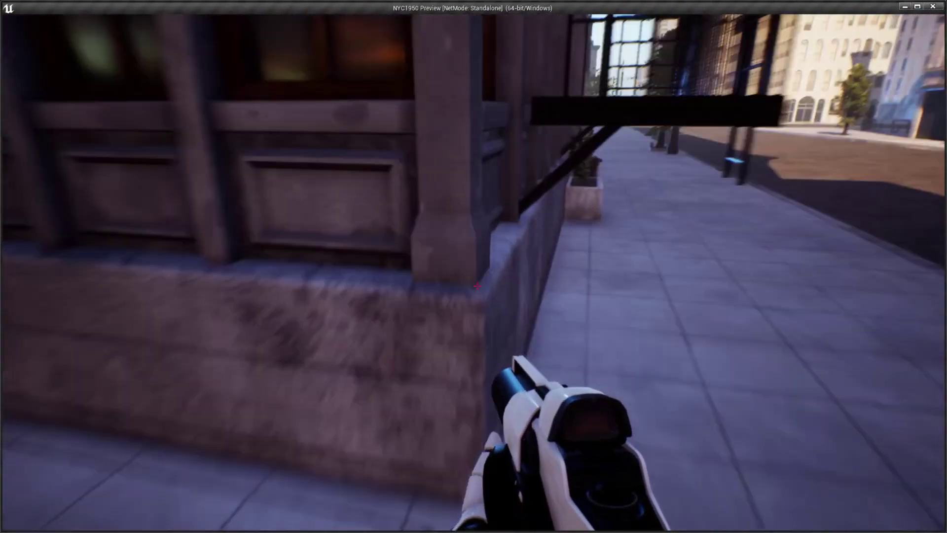
key("w")
key("w")
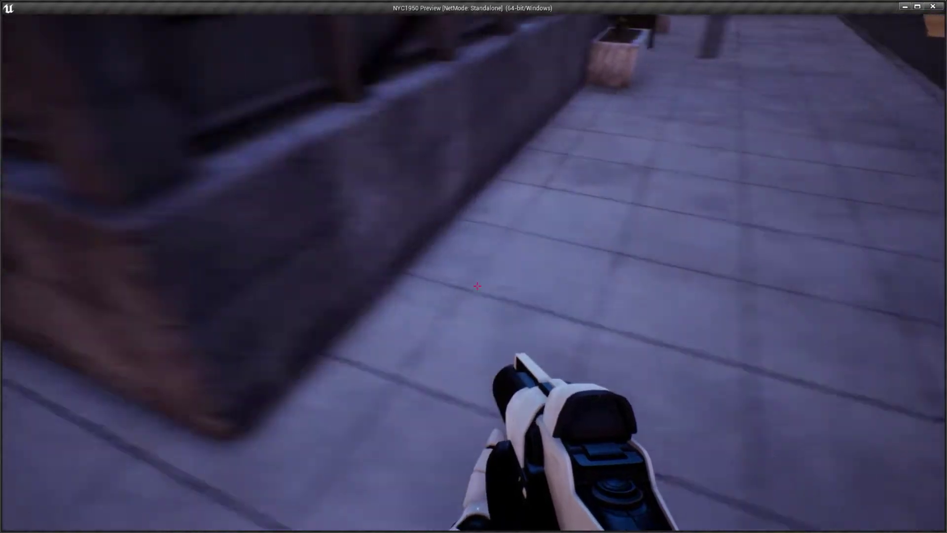
Follow the shaded sidewalk to the brick building and inspect its curtained windows, brickwork and rooftop sign
key("w")
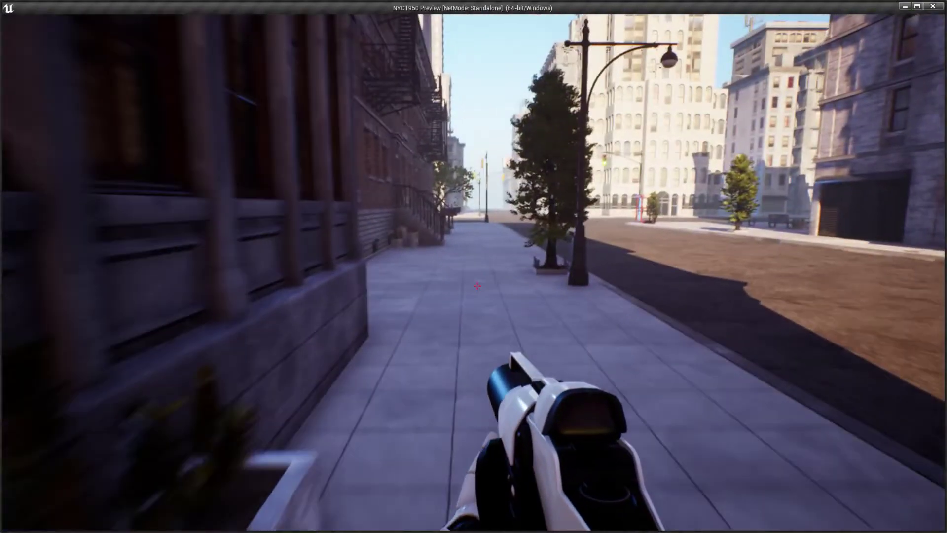
key("w")
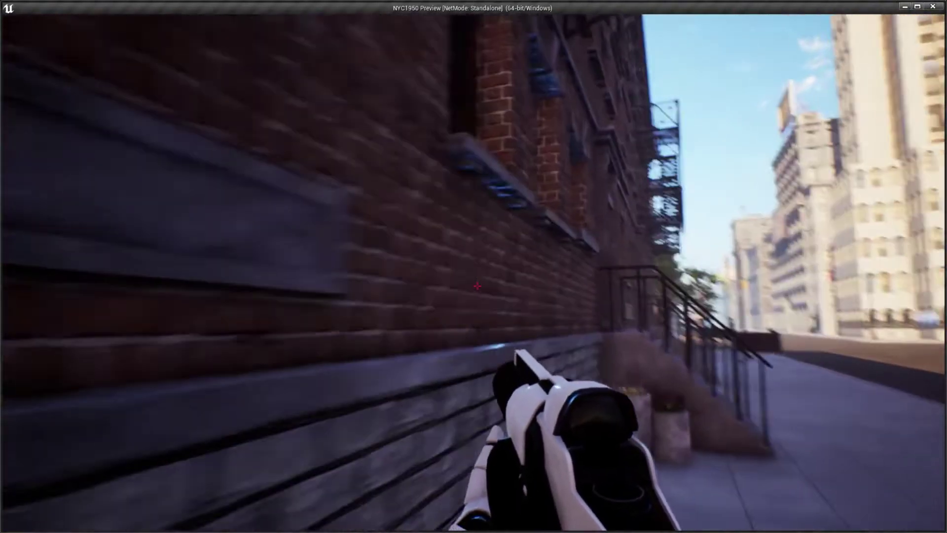
key("w")
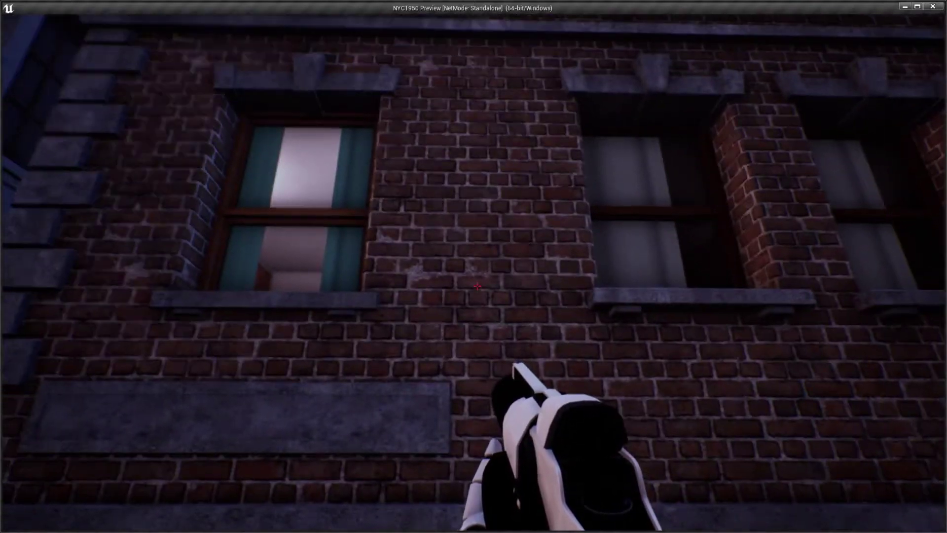
key("w")
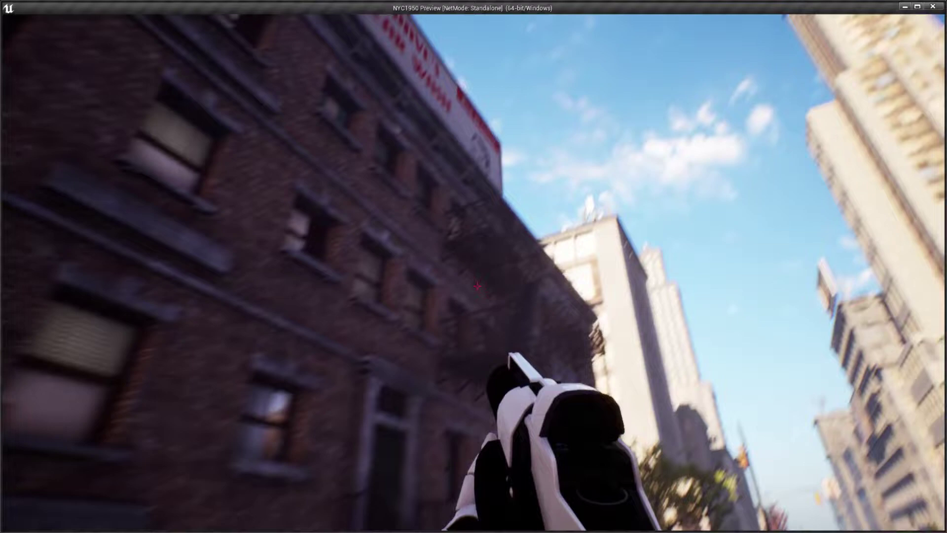
Walk into the intersection to view the arched-window buildings, the billboards and the street corner with the bench and blue mailbox
key("w")
key("w")
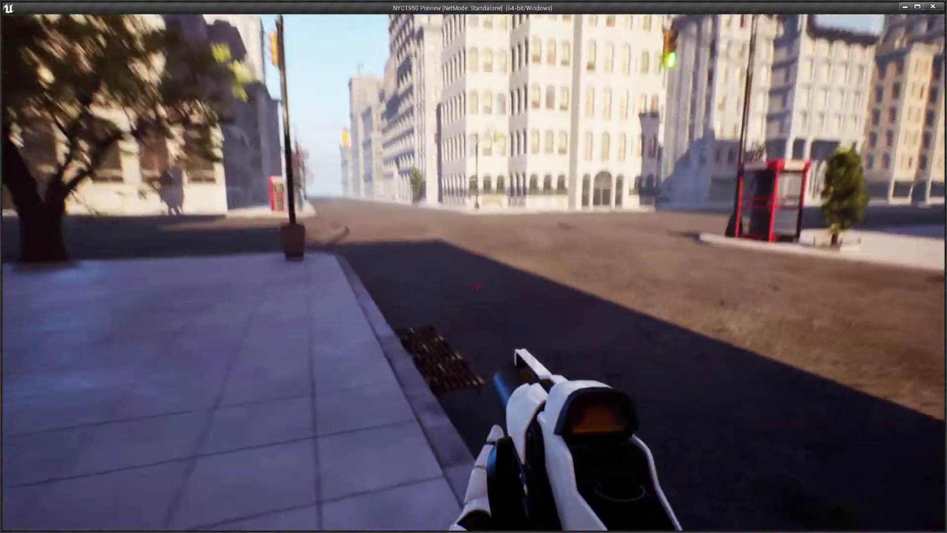
key("w")
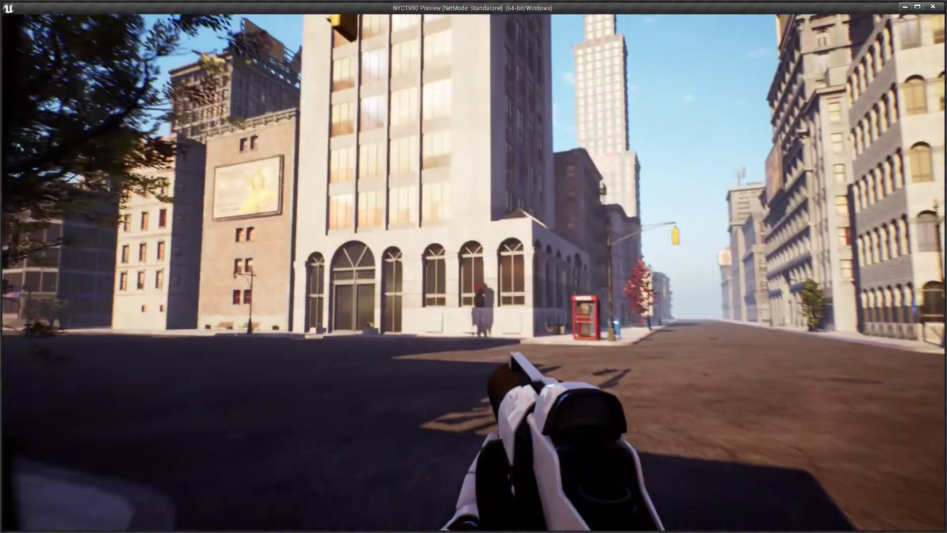
key("w")
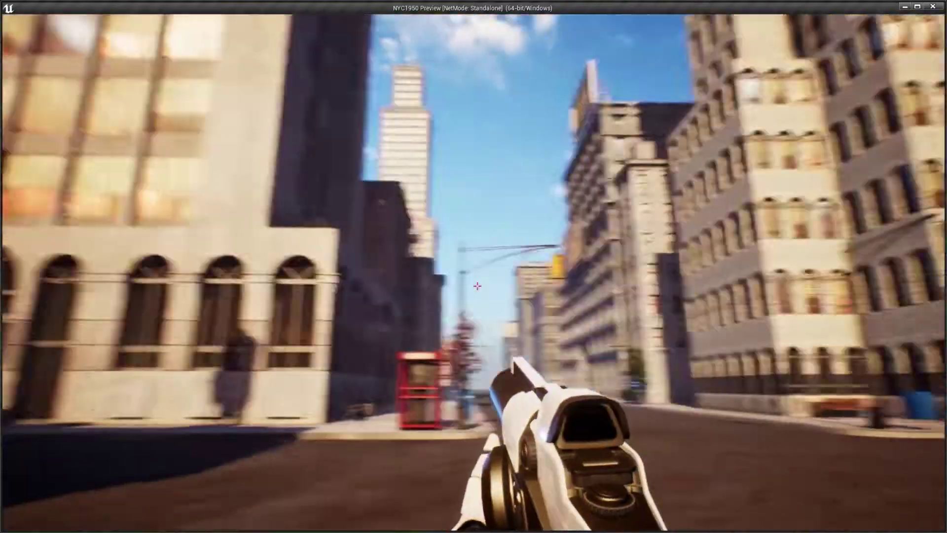
key("w")
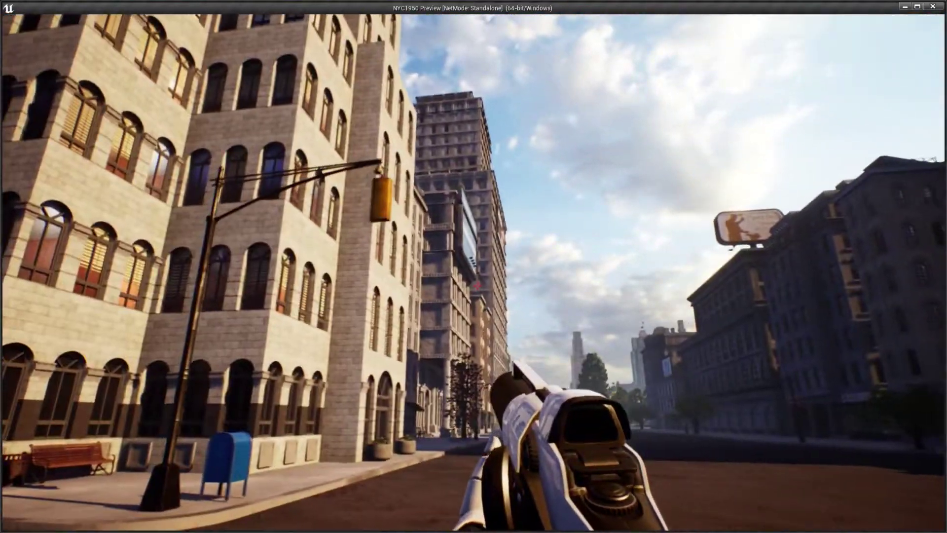
Head down the next street toward the stepped white skyscraper, passing the blue-awning shop and street lamps
key("w")
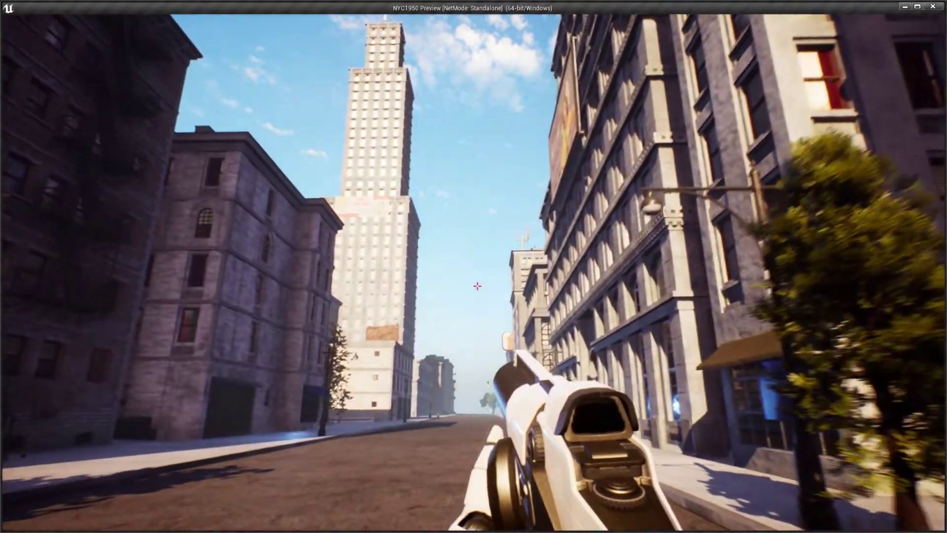
key("w")
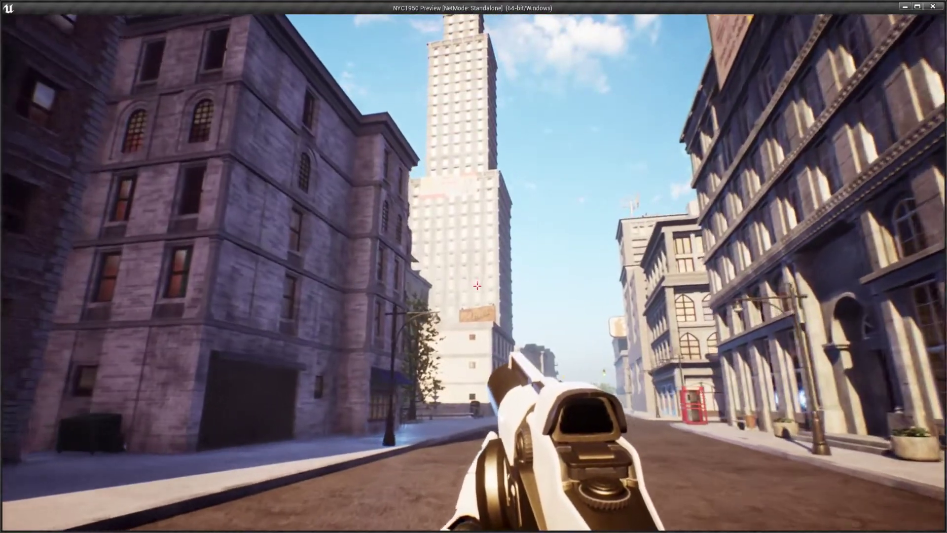
key("w")
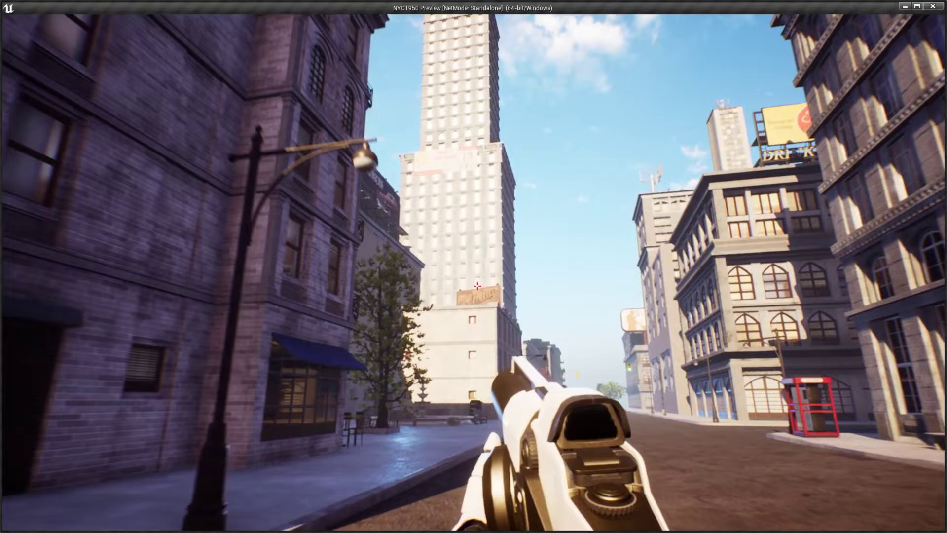
key("w")
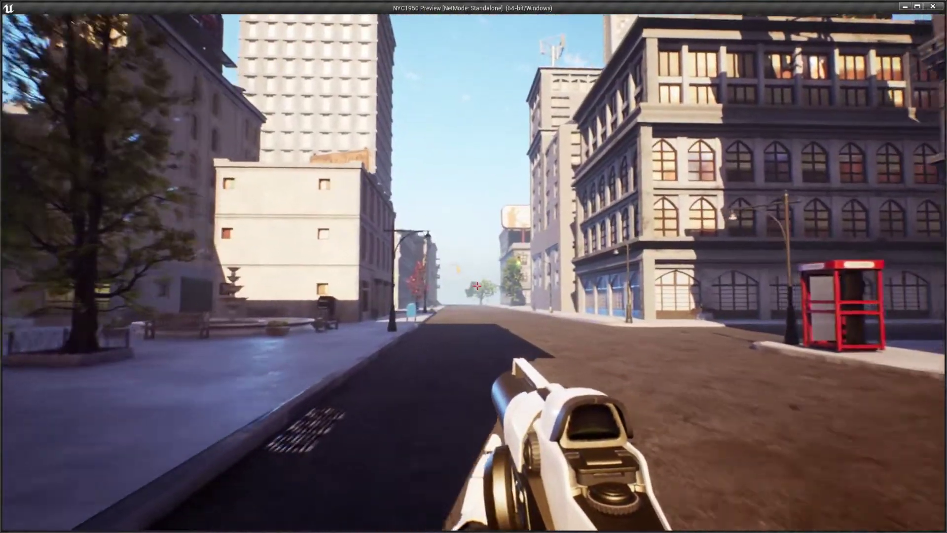
Walk past the fountain plaza to view the buildings at the next crossing, and end the play session
key("w")
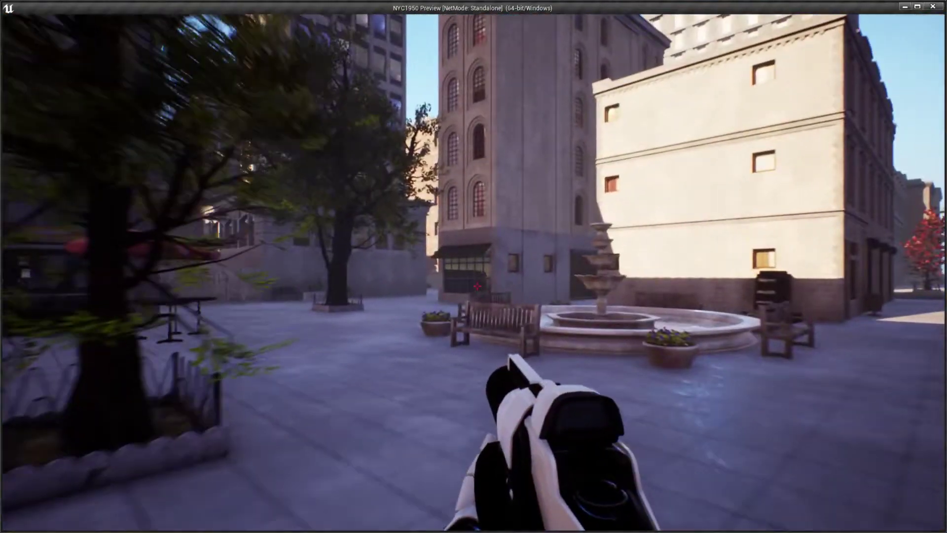
key("w")
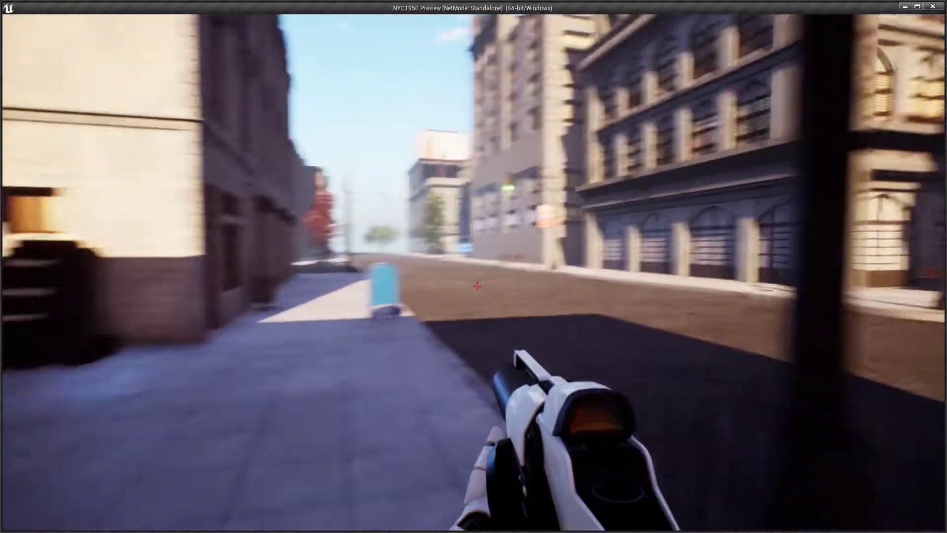
key("w")
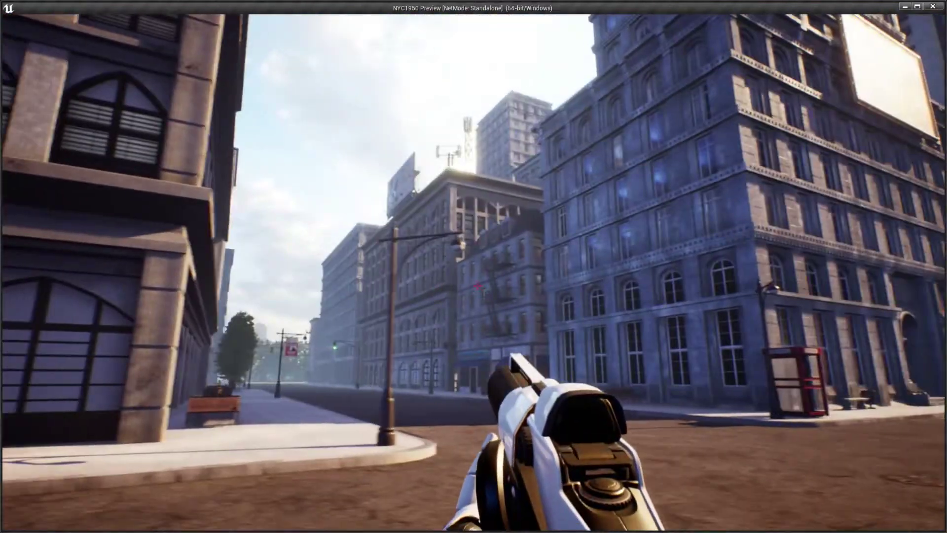
key("w")
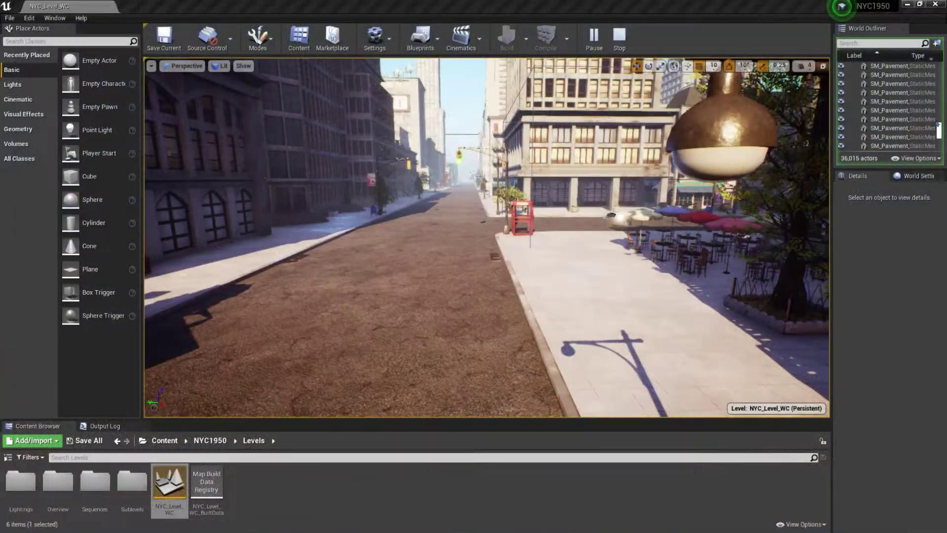
key("Escape")
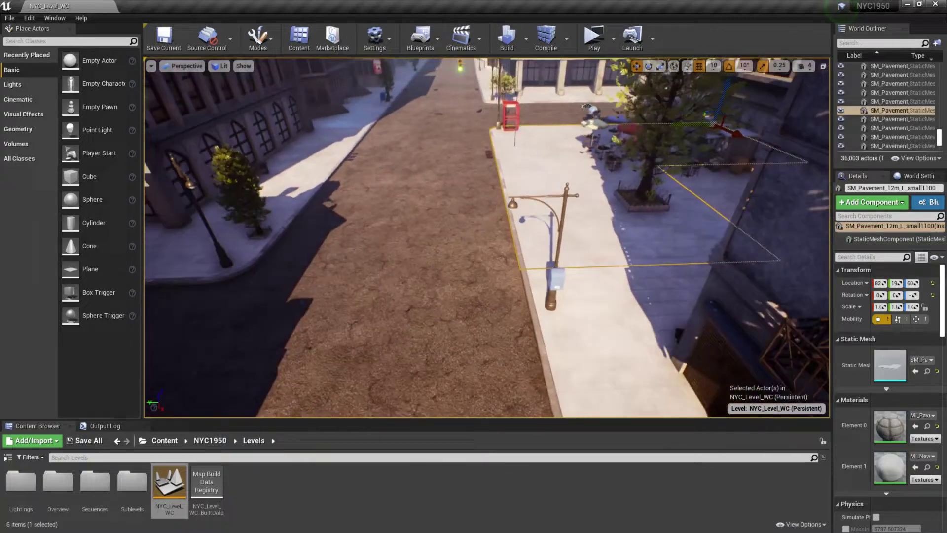
Fly the editor camera up over the streets to survey the rooftops and the city skyline
key("s")
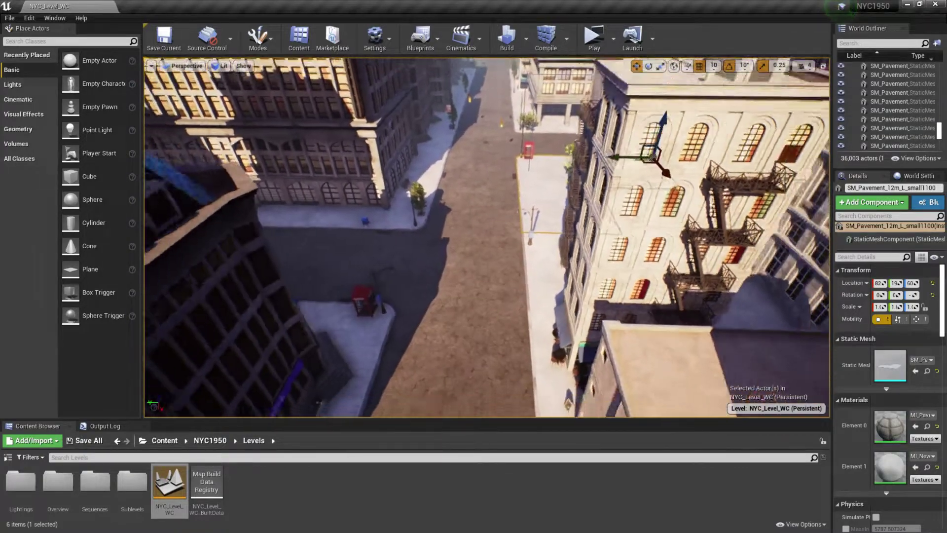
right_click_drag(486, 238, 368, 217)
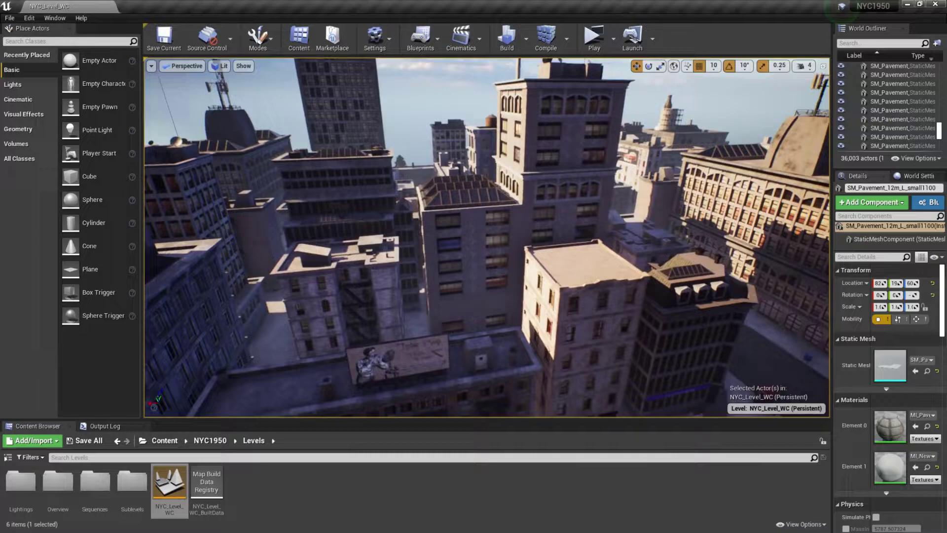
right_click_drag(487, 237, 466, 169)
key("s")
Select BlockingVolume284 above the rooftops and send the camera to its location
left_click(473, 176)
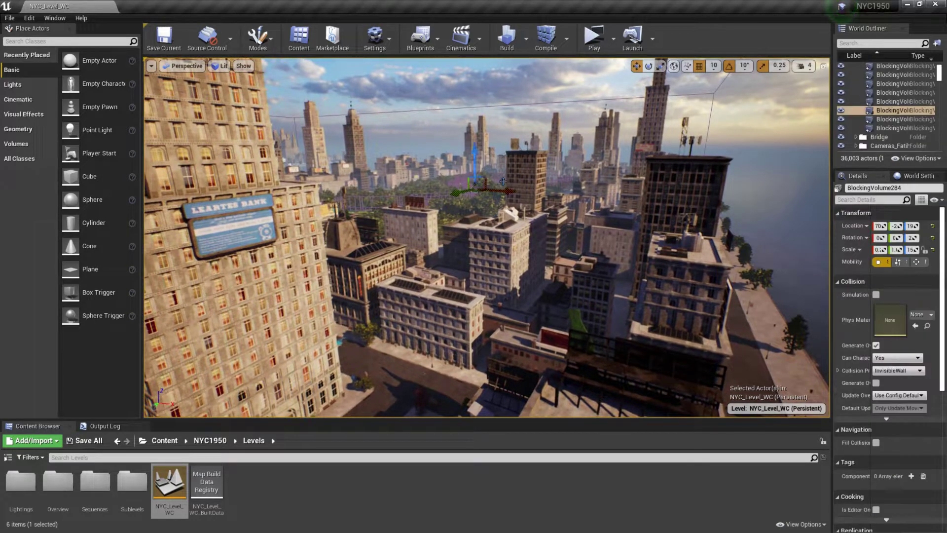
right_click(885, 109)
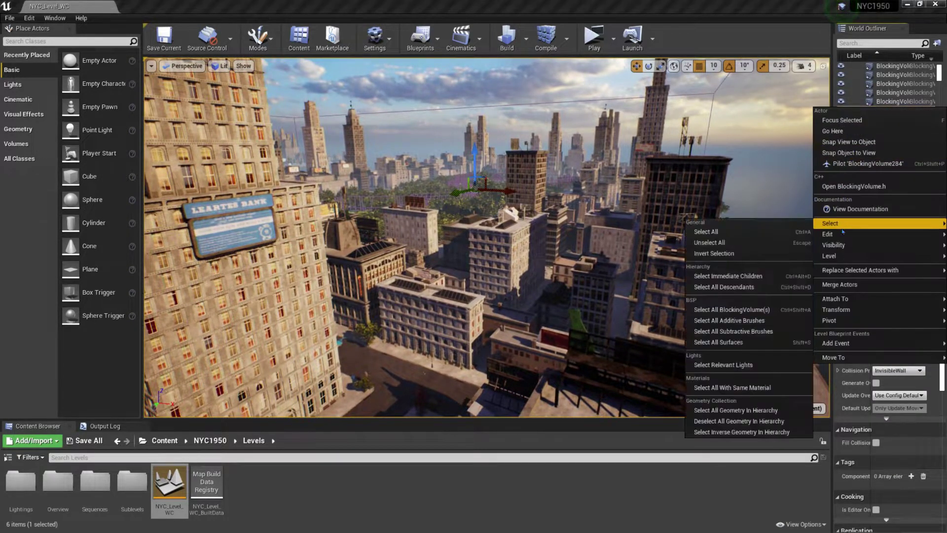
left_click(851, 132)
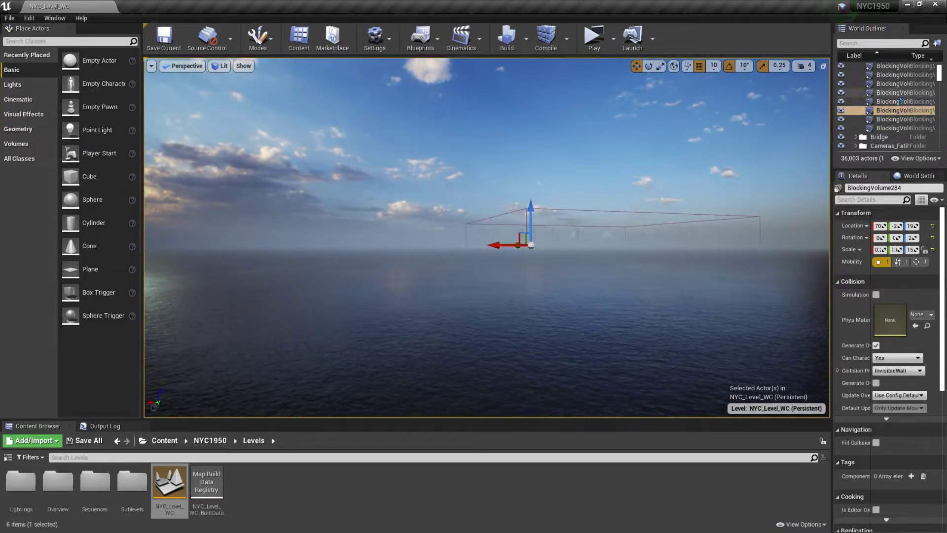
Expand the Bridge folder of the level's actors and send the camera to the SM_Bridge_2 actor
right_click(883, 137)
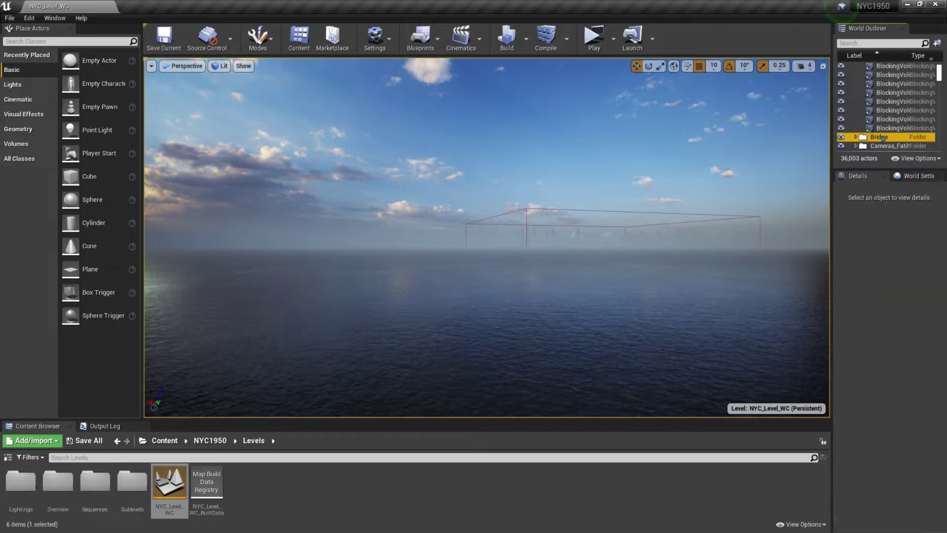
left_click(855, 137)
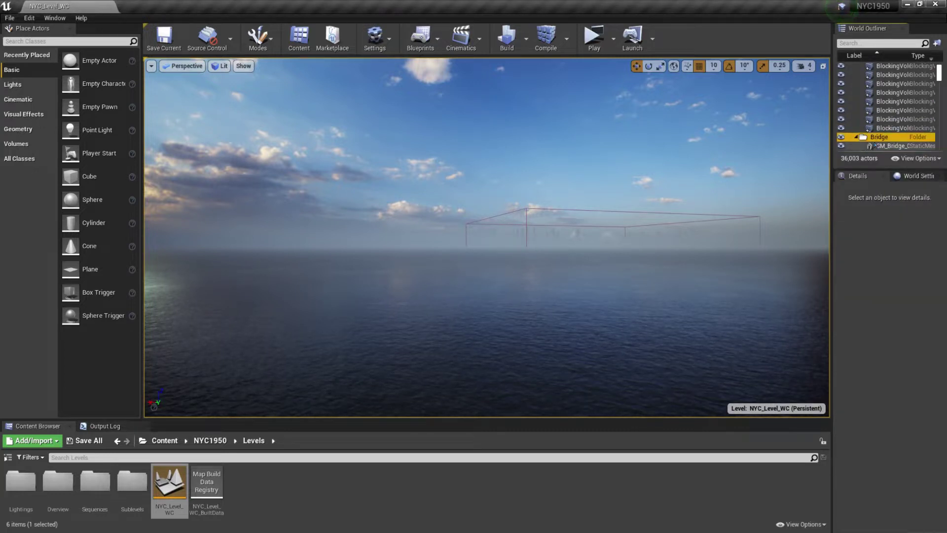
right_click(897, 124)
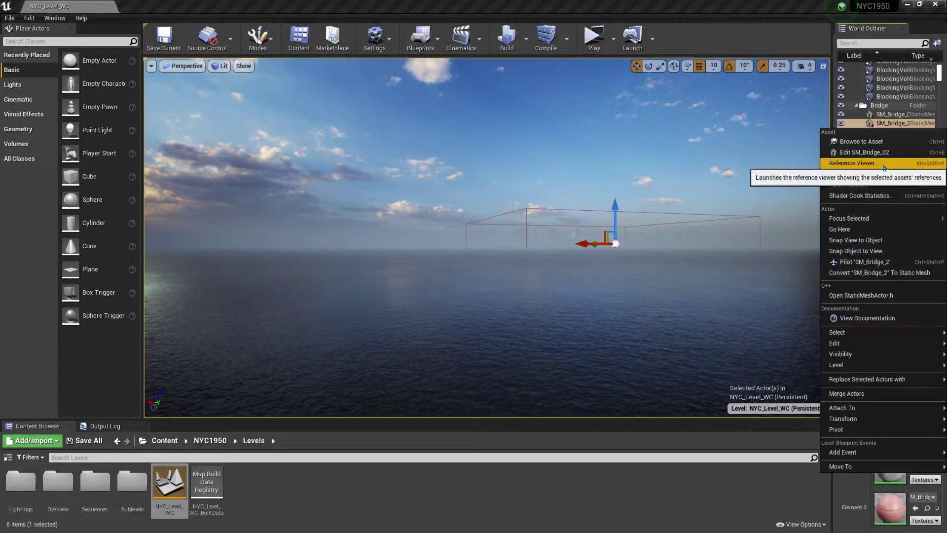
left_click(864, 229)
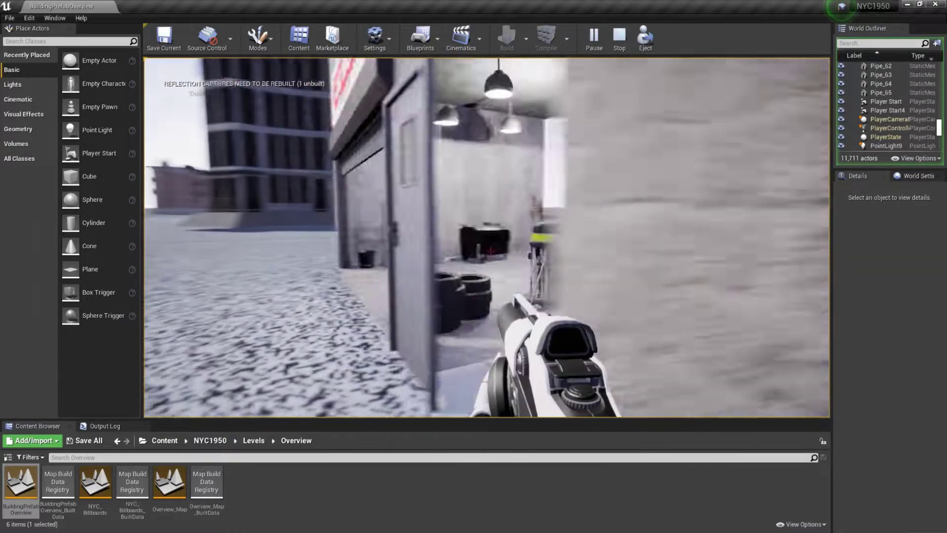
Walk past the open garage toward the tall office towers, and end the play session
key("a")
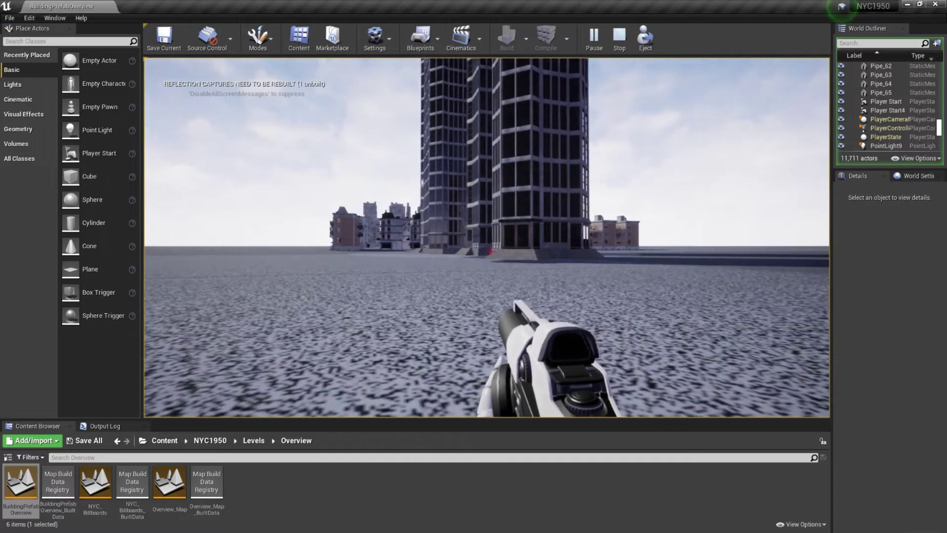
key("Escape")
Select the SM_NYCB_26 building in the distant row and focus the camera on it
left_click(569, 258)
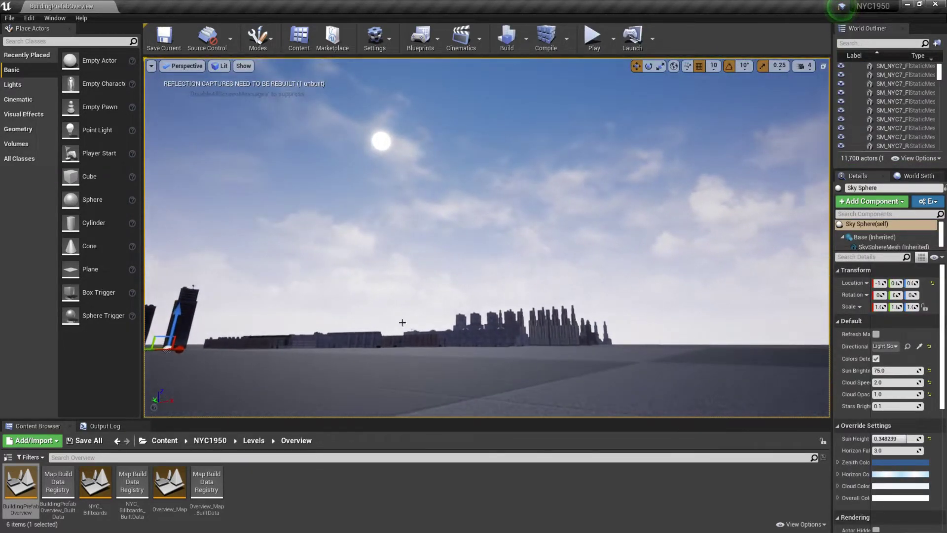
left_click(293, 338)
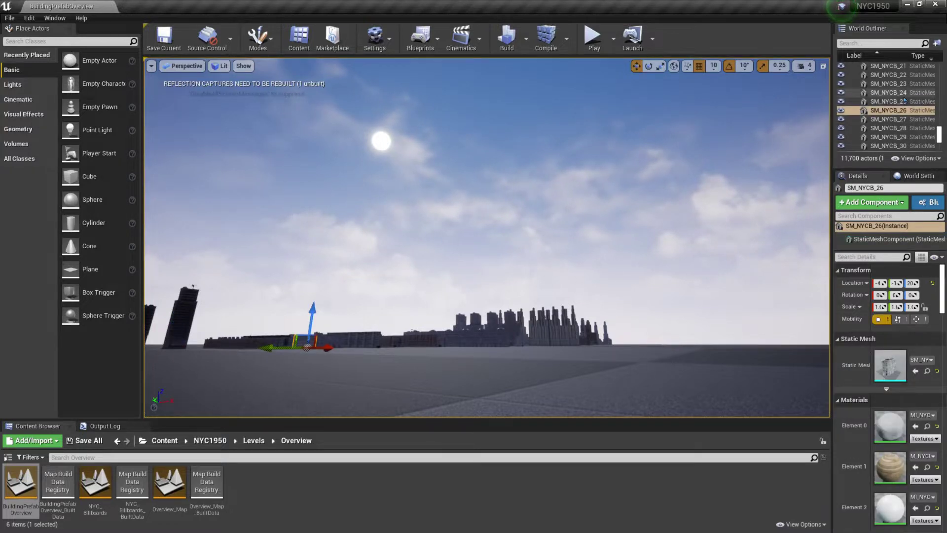
right_click(882, 110)
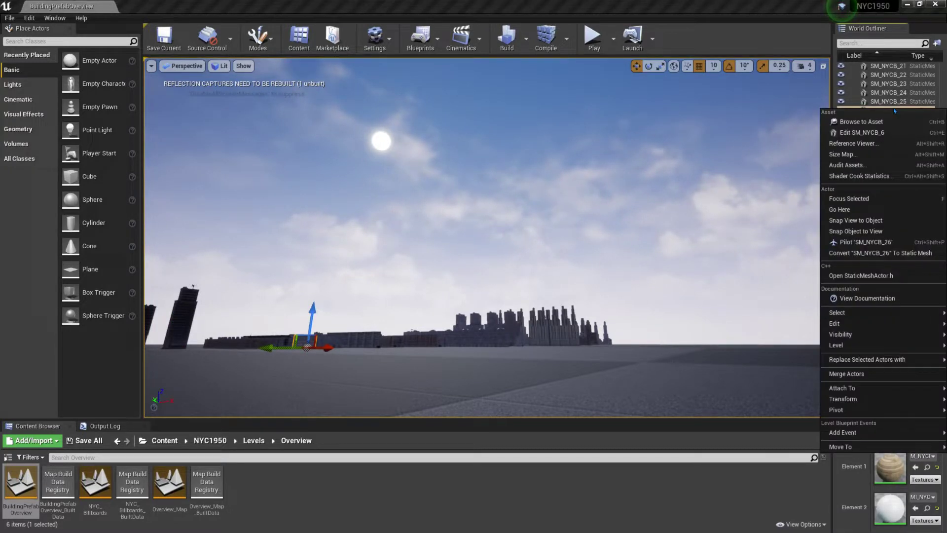
left_click(853, 199)
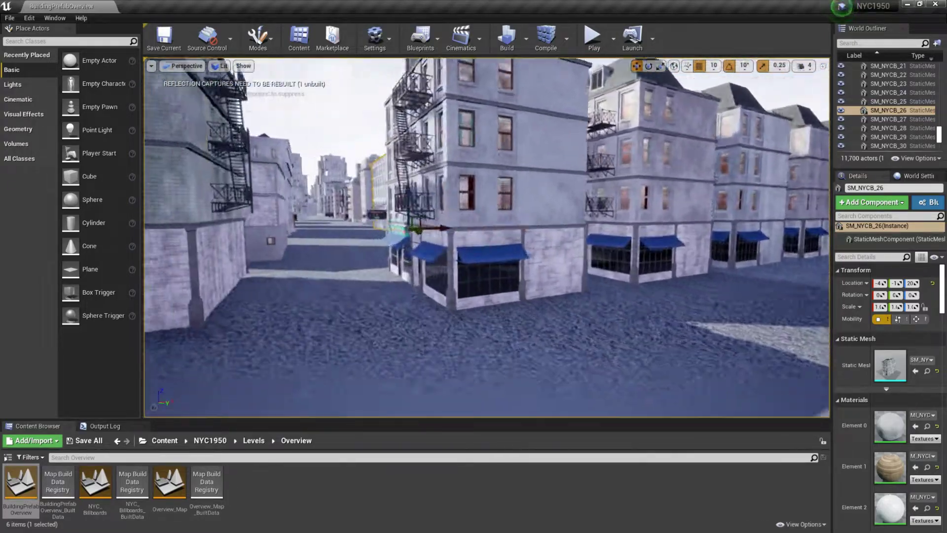
Fly the editor camera along the streets past the grocery storefront, the shuttered shops and the arched-window buildings
key("w")
right_click_drag(486, 237, 385, 239)
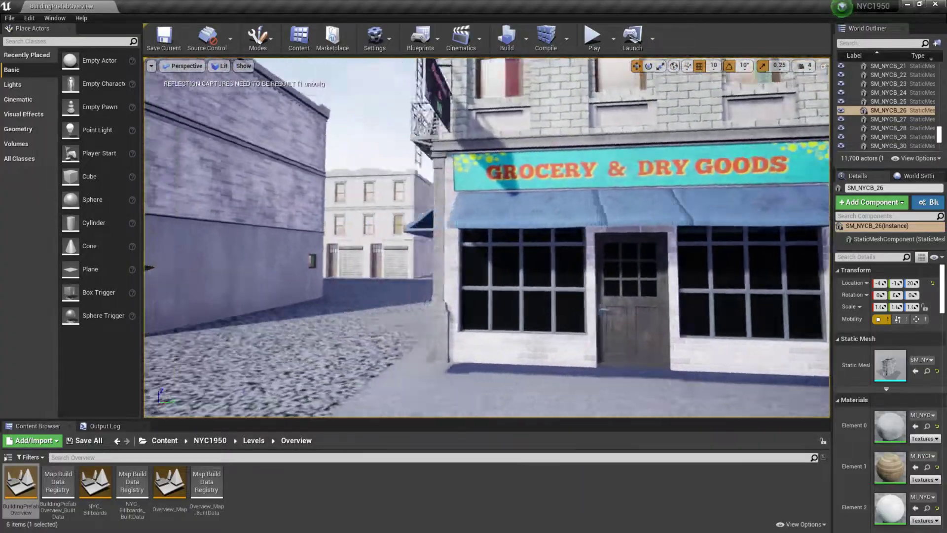
right_click_drag(487, 237, 384, 237)
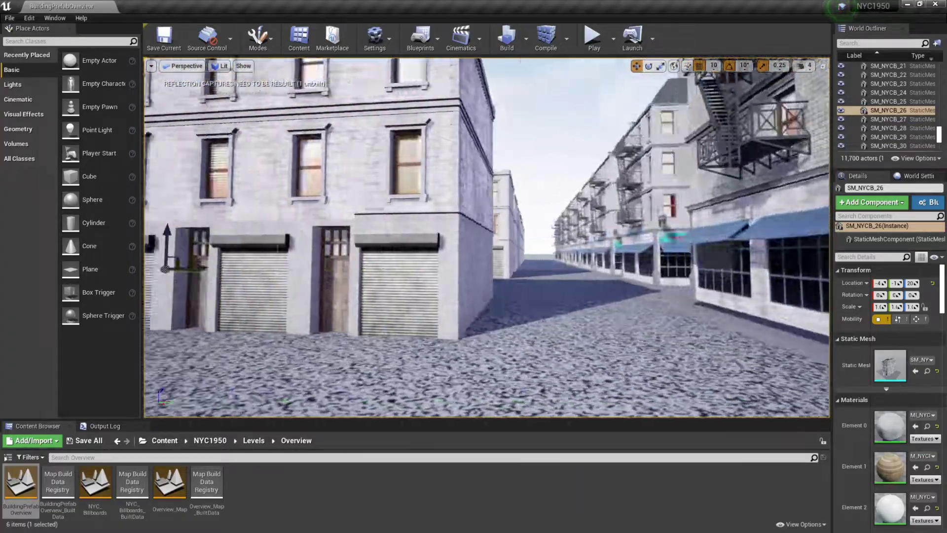
right_click_drag(487, 237, 384, 237)
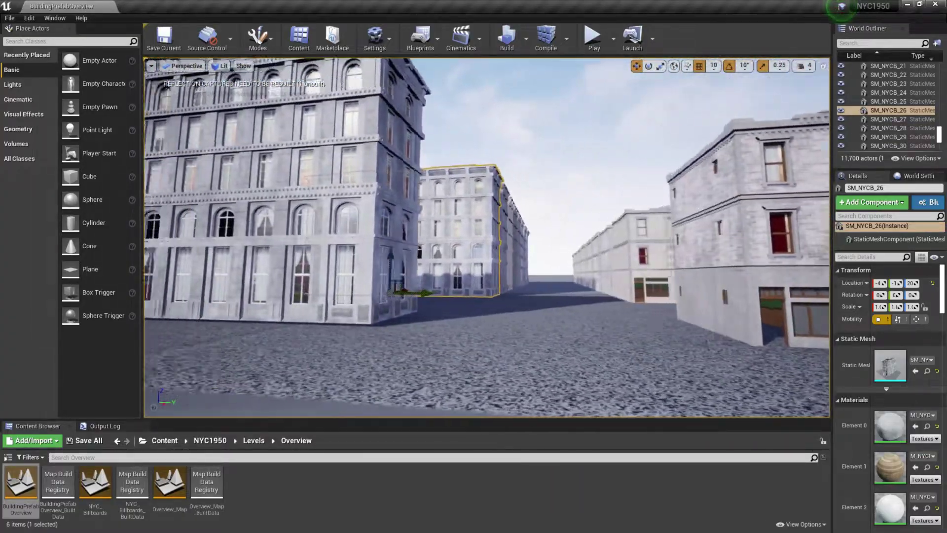
right_click_drag(487, 237, 414, 238)
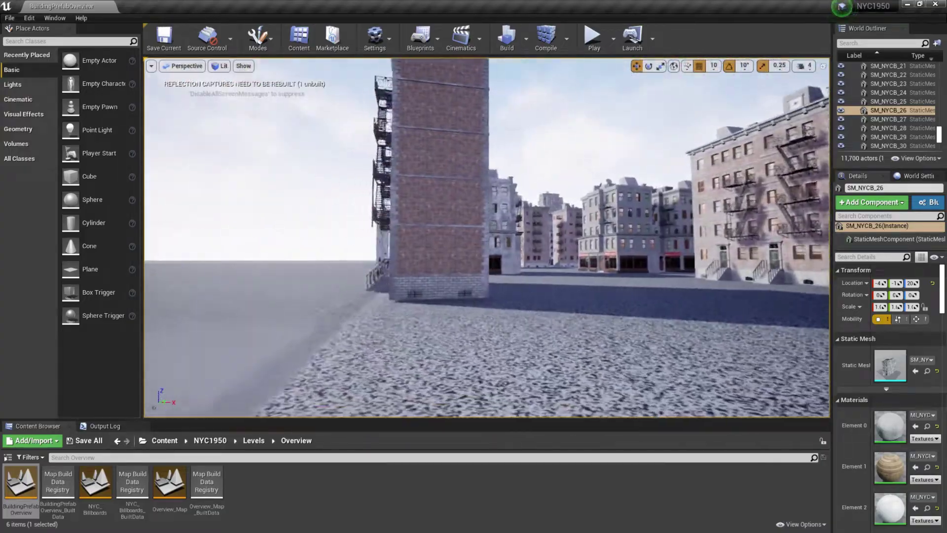
Fly around the brick apartment blocks to view their fire escapes and the long street between the rows
key("w")
right_click_drag(486, 238, 720, 233)
key("a")
mouse_move(340, 234)
right_mouse_down()
mouse_move(374, 234)
mouse_move(354, 234)
right_mouse_up()
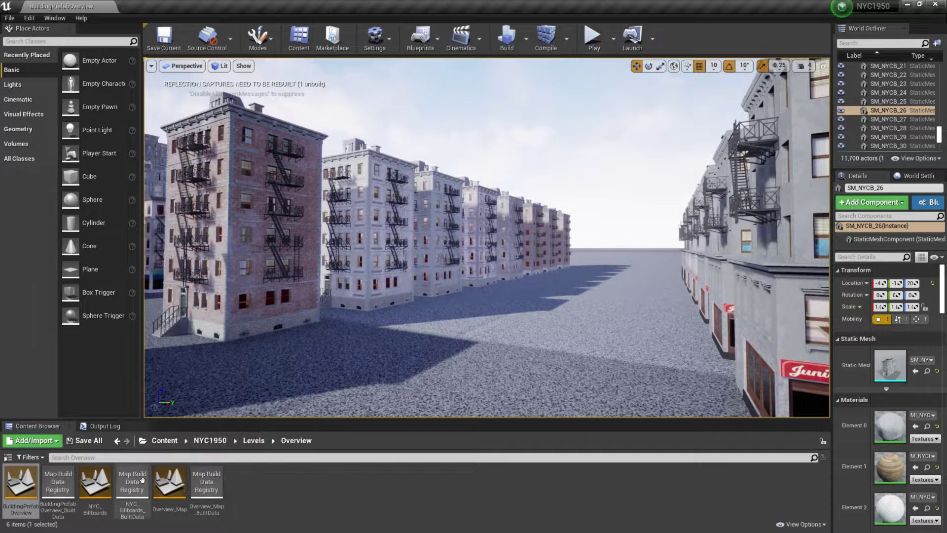
Open the Overview_Map level and fly the camera over its prop rows into the streetcar
double_click(170, 481)
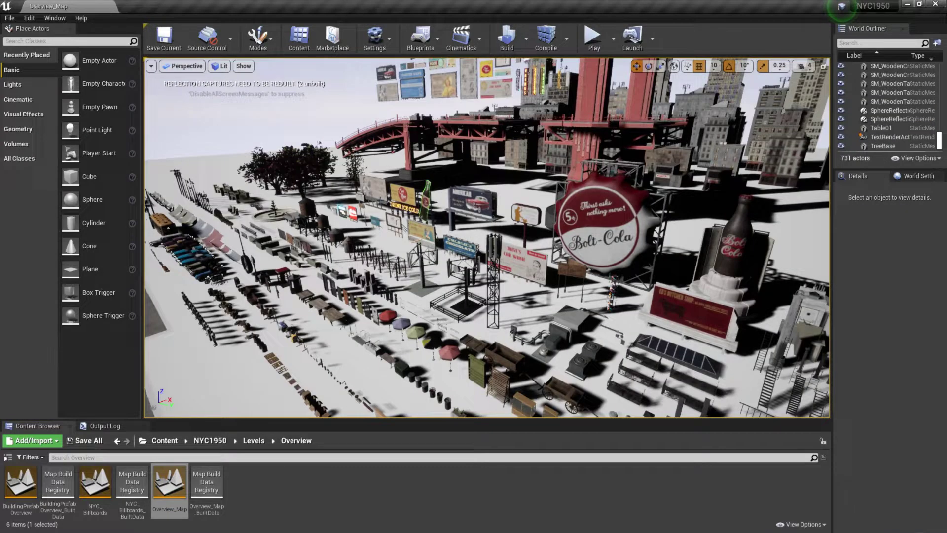
right_click_drag(487, 238, 382, 247)
key("s")
key("a")
key("w")
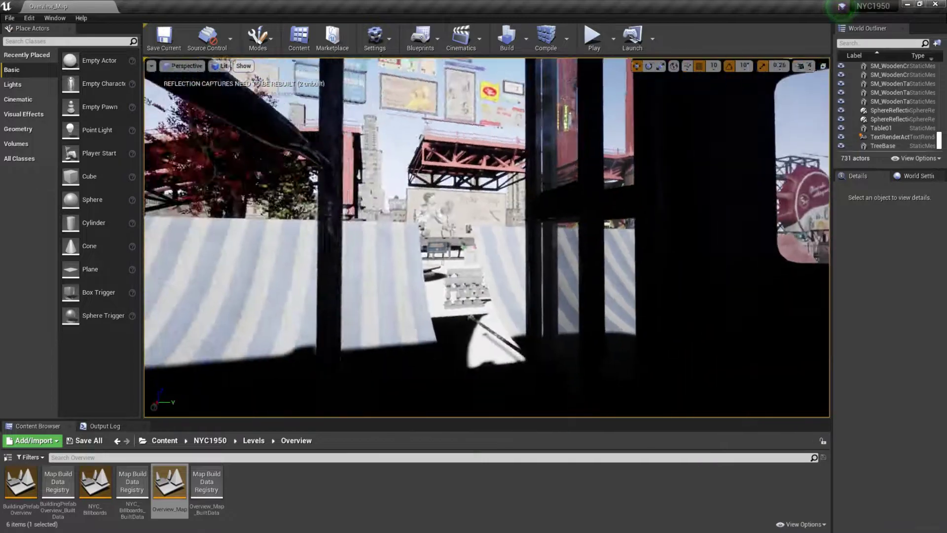
Look out from the streetcar over the parked vintage cars and examine the row of spice jars in front of them
right_click_drag(486, 237, 567, 237)
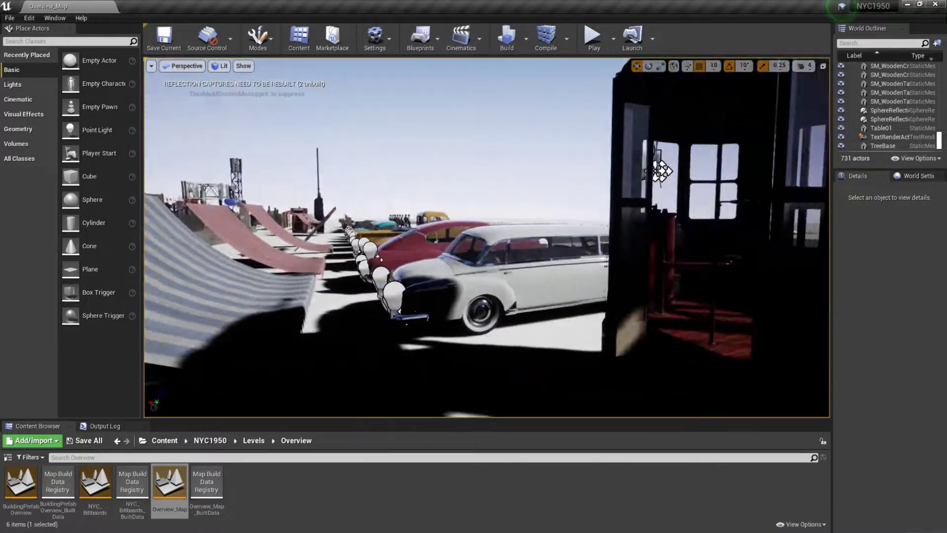
right_click_drag(486, 237, 350, 306)
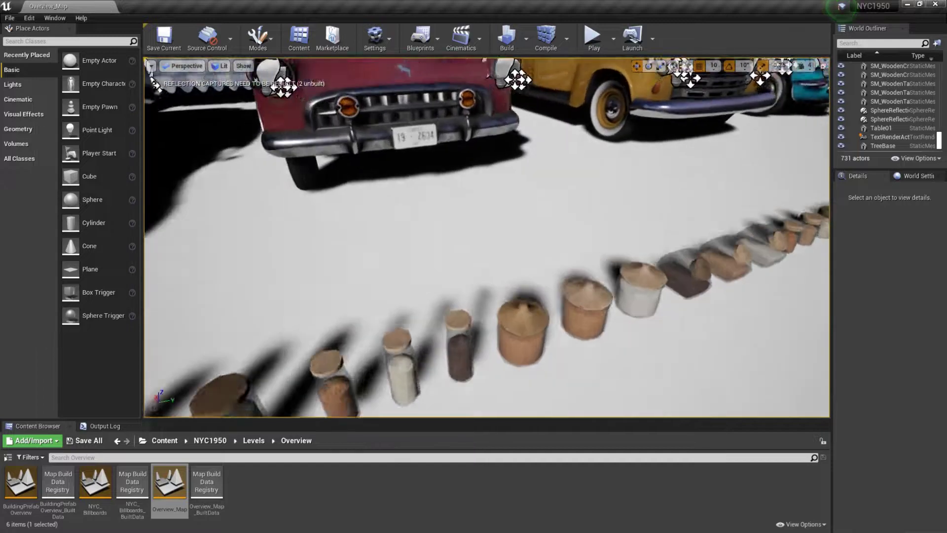
right_click_drag(486, 238, 508, 219)
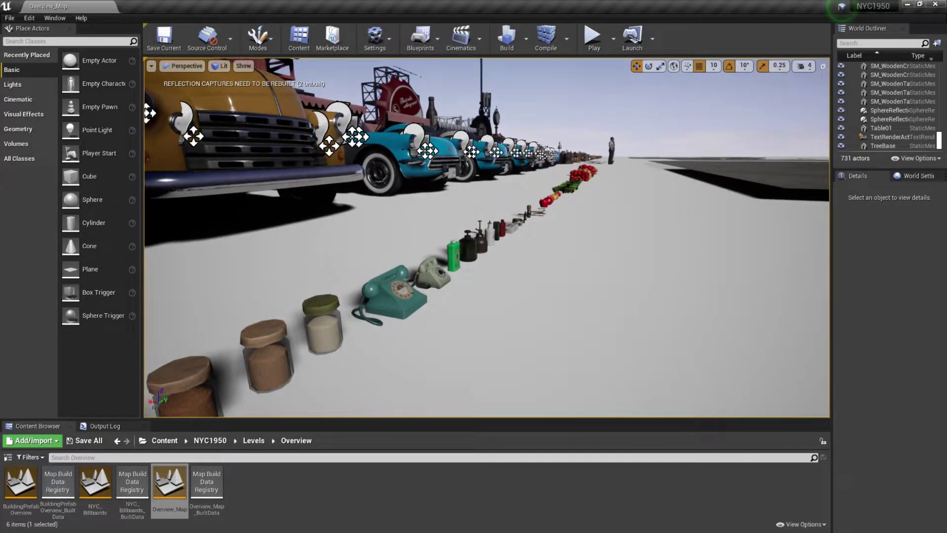
Fly along the rows of small props to the area with the mailboxes and manhole covers
mouse_move(486, 238)
right_mouse_down()
mouse_move(483, 257)
mouse_move(358, 271)
mouse_move(498, 271)
mouse_move(490, 274)
mouse_move(486, 247)
mouse_move(505, 234)
mouse_move(483, 261)
mouse_move(478, 220)
mouse_move(481, 261)
mouse_move(486, 249)
mouse_move(532, 253)
mouse_move(500, 236)
mouse_move(537, 224)
mouse_move(498, 223)
mouse_move(486, 209)
mouse_move(565, 217)
mouse_move(548, 197)
mouse_move(532, 236)
mouse_move(447, 244)
mouse_move(471, 223)
mouse_move(545, 220)
mouse_move(541, 252)
mouse_move(476, 255)
mouse_move(558, 220)
mouse_move(520, 211)
mouse_move(475, 227)
mouse_move(503, 244)
mouse_move(452, 244)
mouse_move(561, 242)
mouse_move(656, 212)
mouse_move(619, 227)
mouse_move(567, 226)
right_mouse_up()
key("s")
key("w")
key("a")
key("w")
key("d")
key("w")
key("d")
key("d")
key("d")
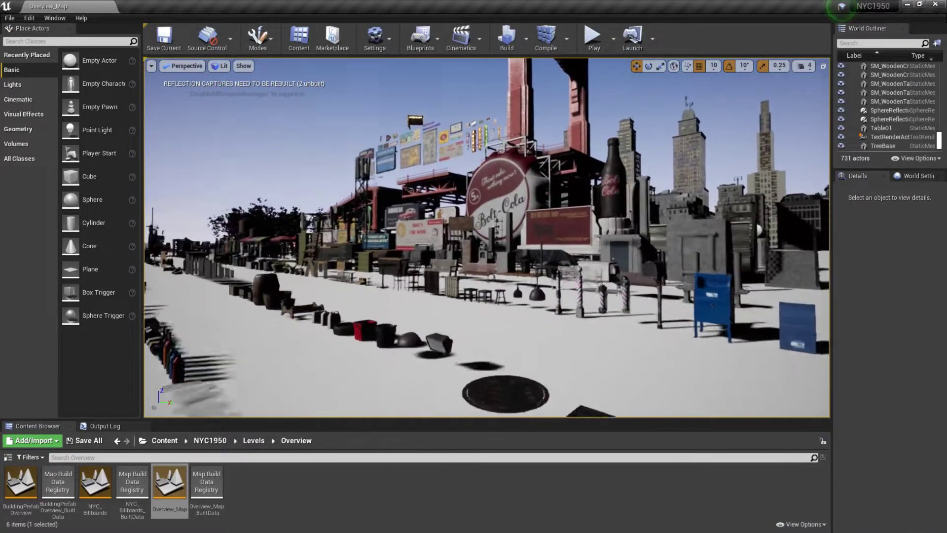
Examine the bottles, boxes and barrels up close, then view the billboards and the giant Bolt-Cola sign
right_click_drag(487, 237, 365, 284)
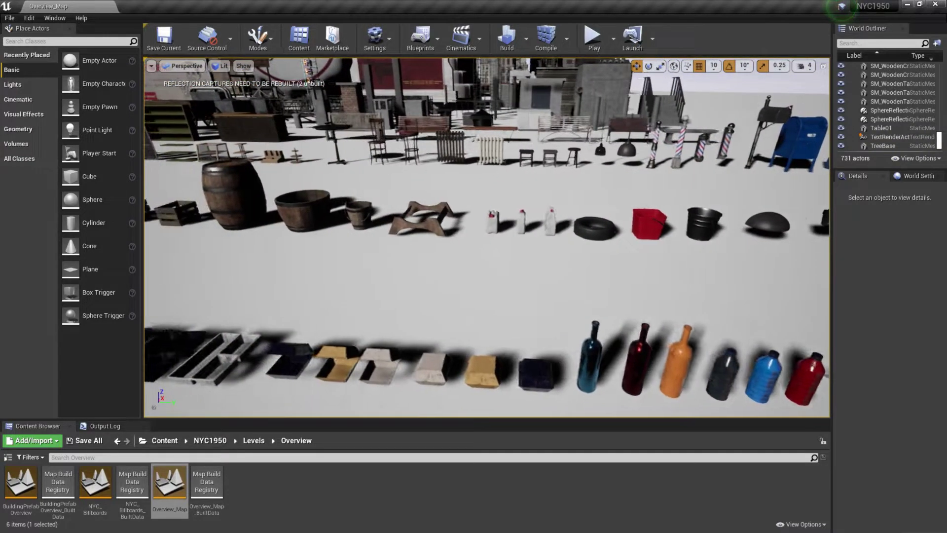
key("w")
right_click_drag(486, 237, 488, 316)
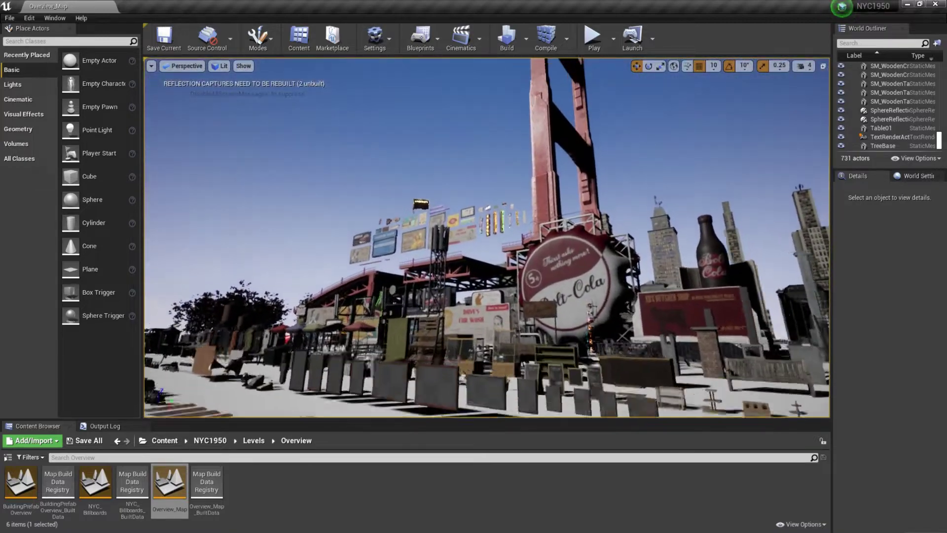
right_click_drag(487, 236, 487, 228)
key("w")
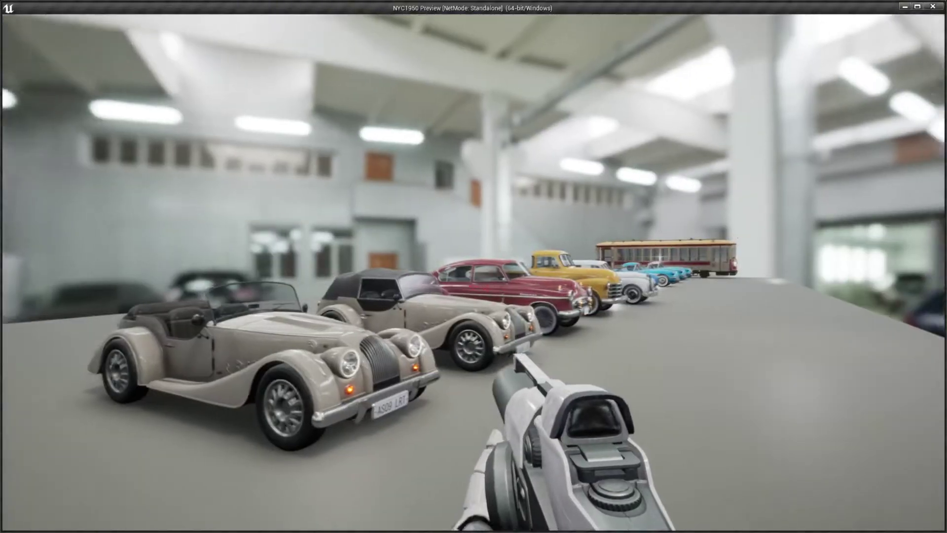
Walk up to the line of vintage vehicles in the standalone preview and view the beige roadsters from the front
key("w")
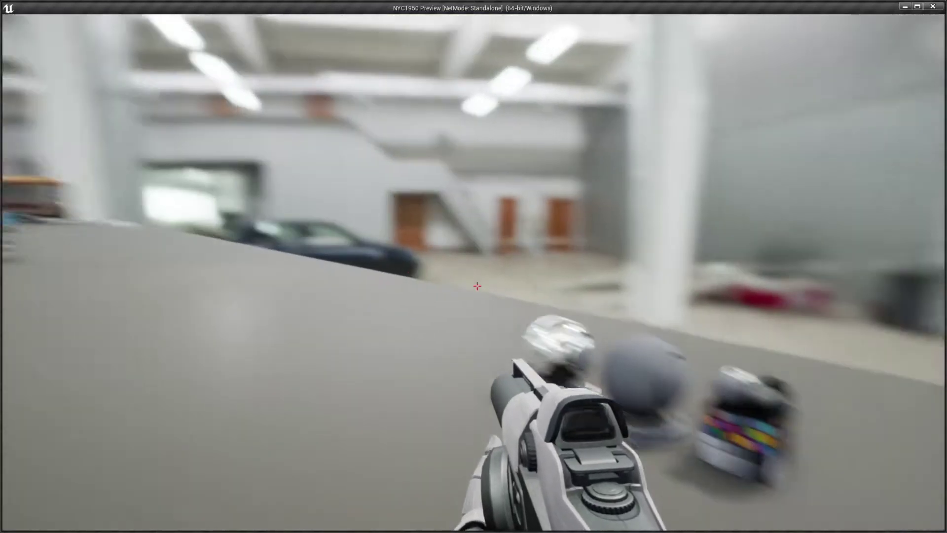
key("d")
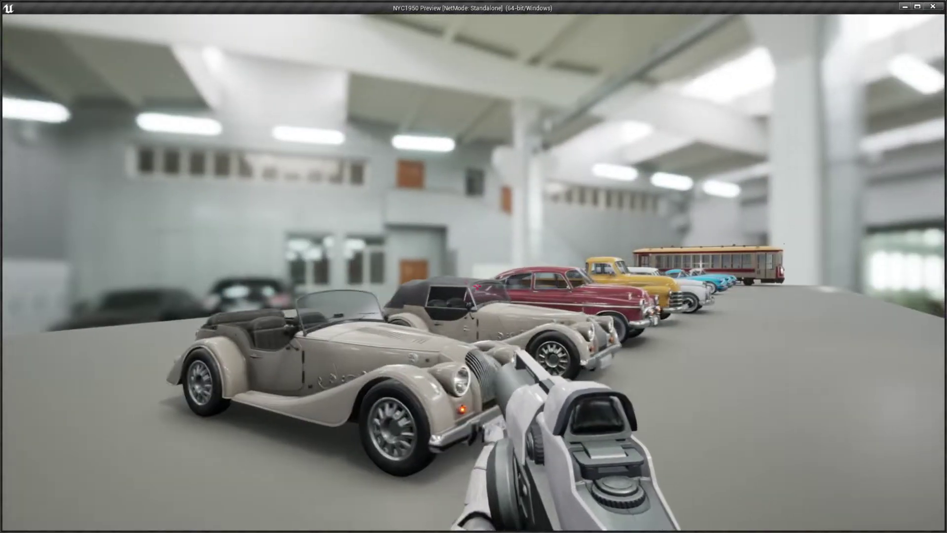
key("w")
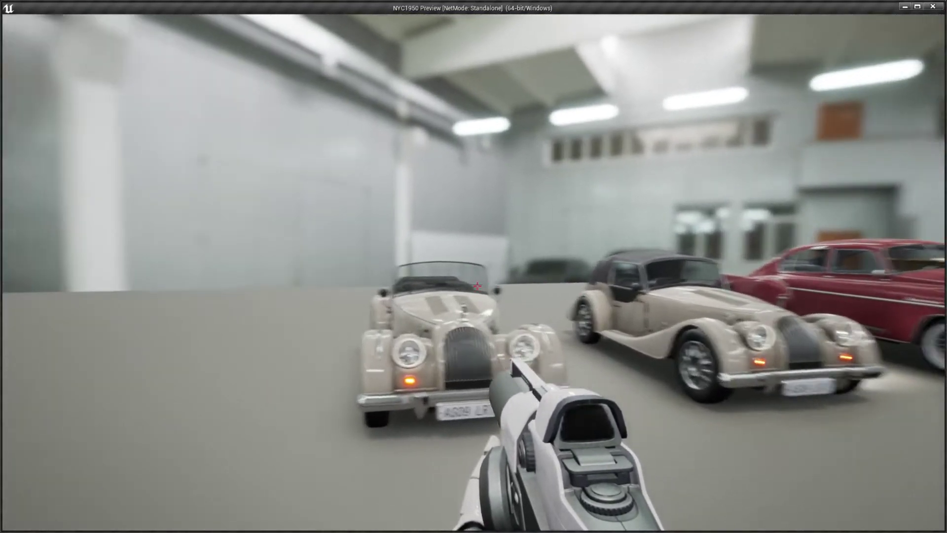
key("a")
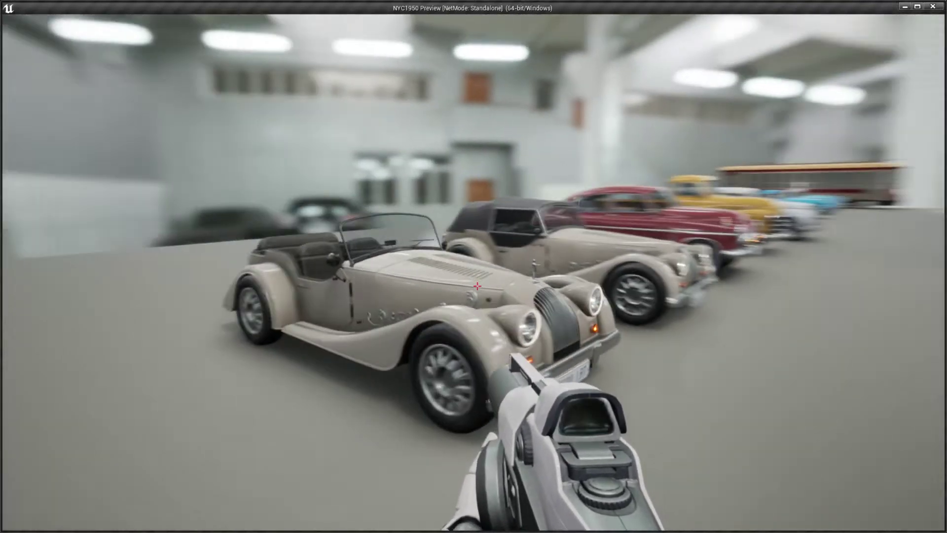
Circle the open-top and soft-top beige roadsters to examine their bodywork, rear ends and interiors
key("w")
key("a")
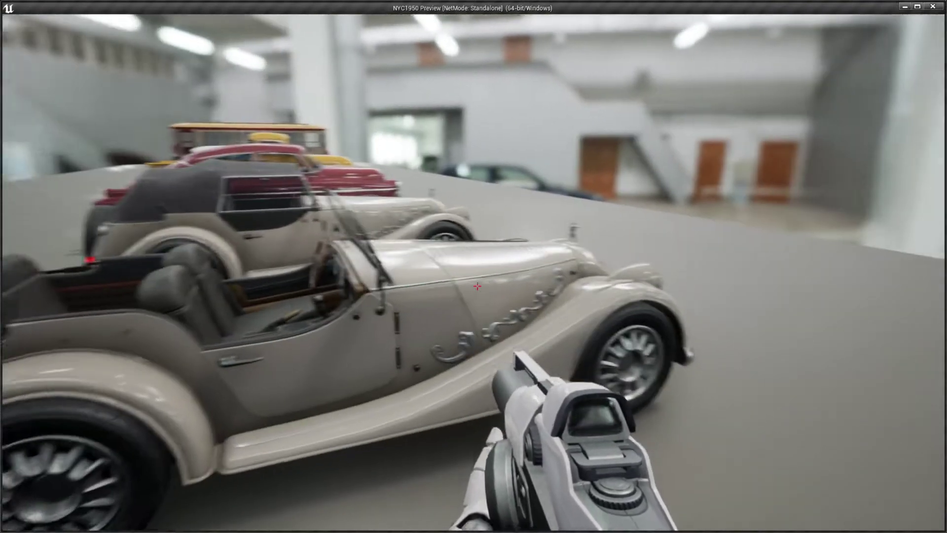
key("a")
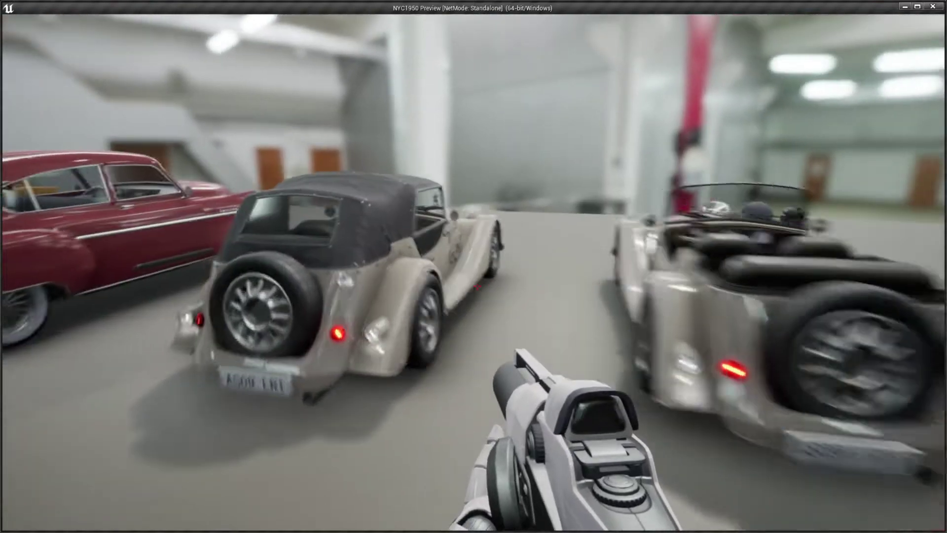
key("w")
key("a")
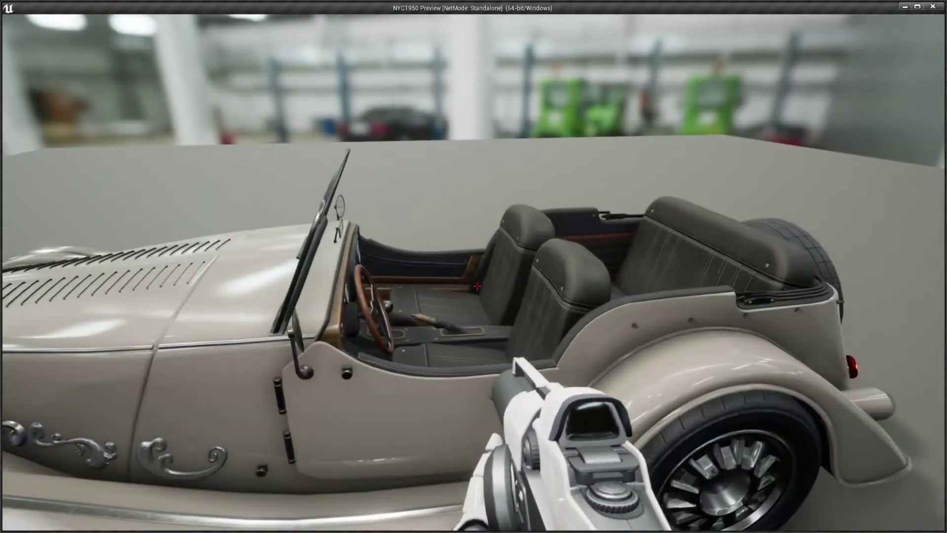
key("s")
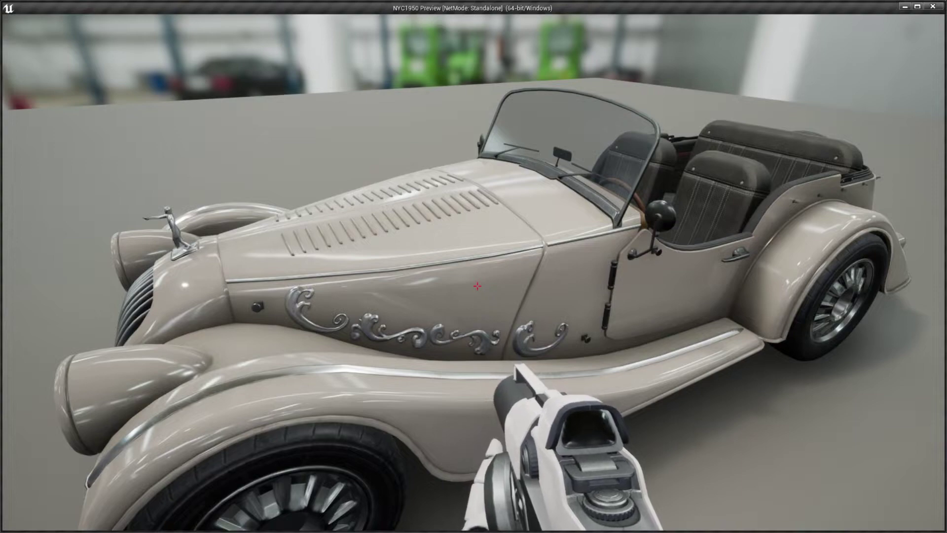
key("a")
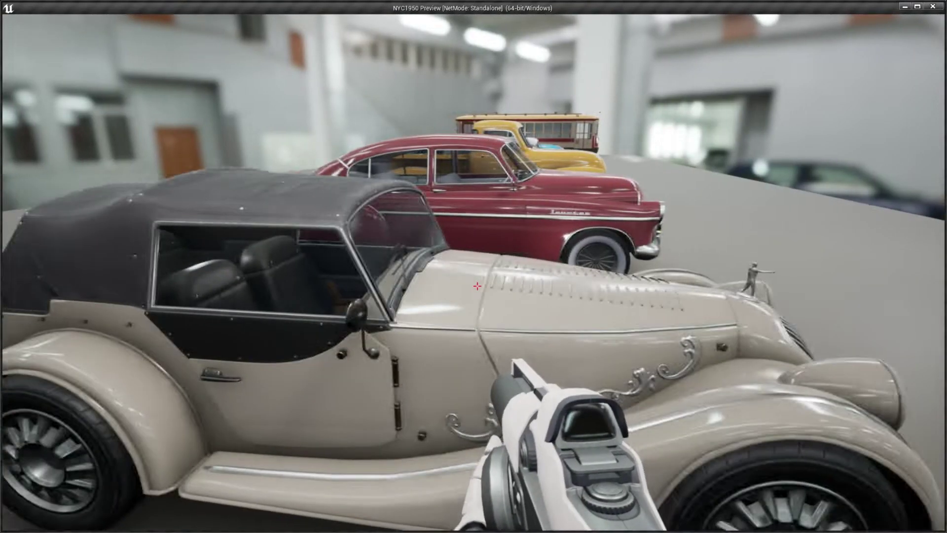
Walk down the line past the red sedan, yellow pickup and white limousine to the blue convertibles
key("a")
key("d")
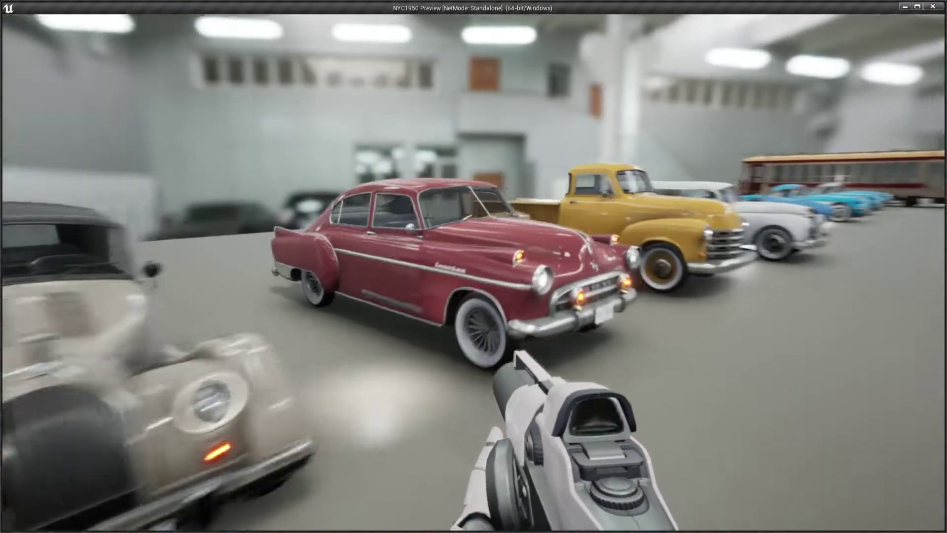
key("d")
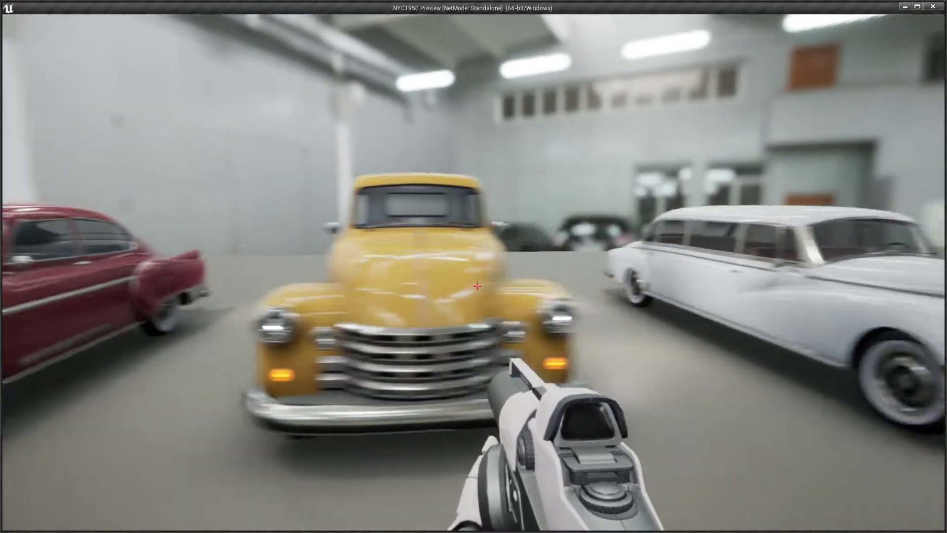
key("w")
key("d")
key("w")
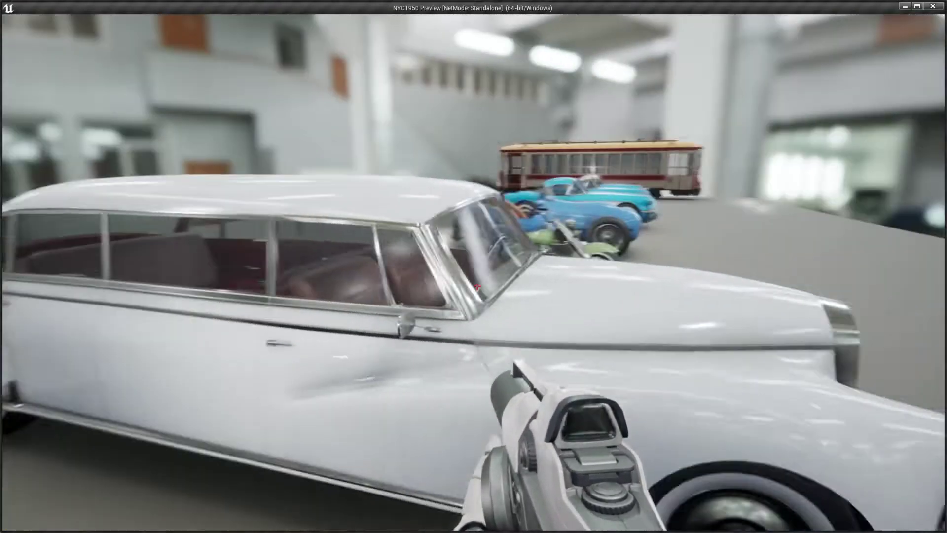
key("a")
key("d")
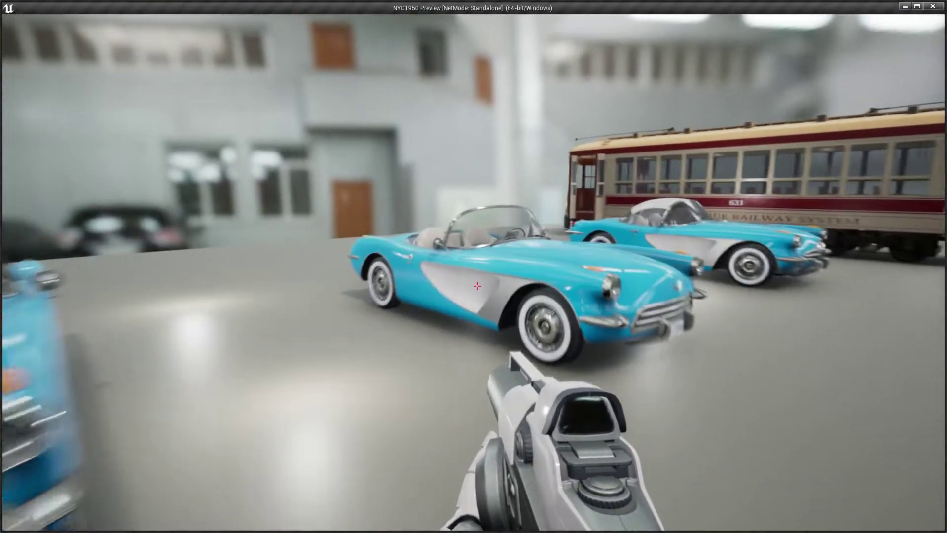
Walk up to the railway streetcar and examine its open doorway, windows and side
key("a")
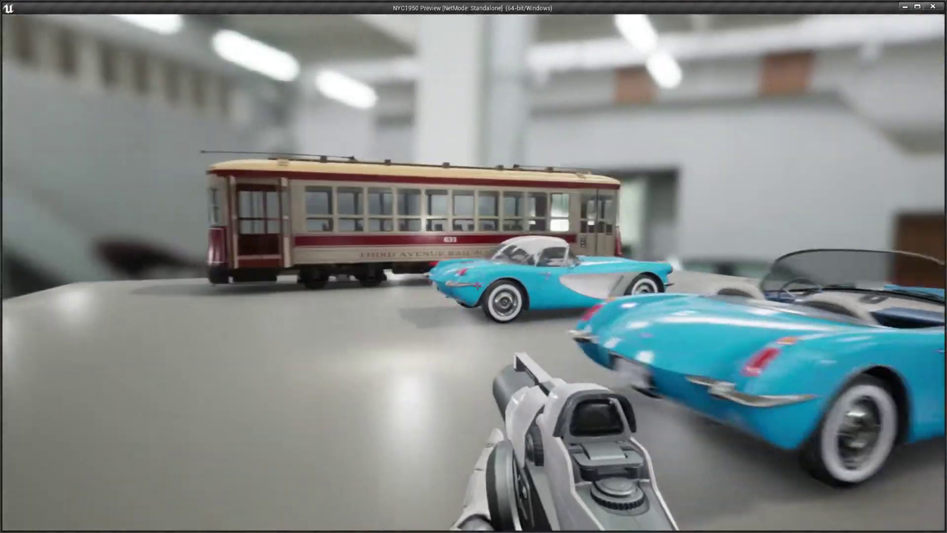
key("w")
key("w")
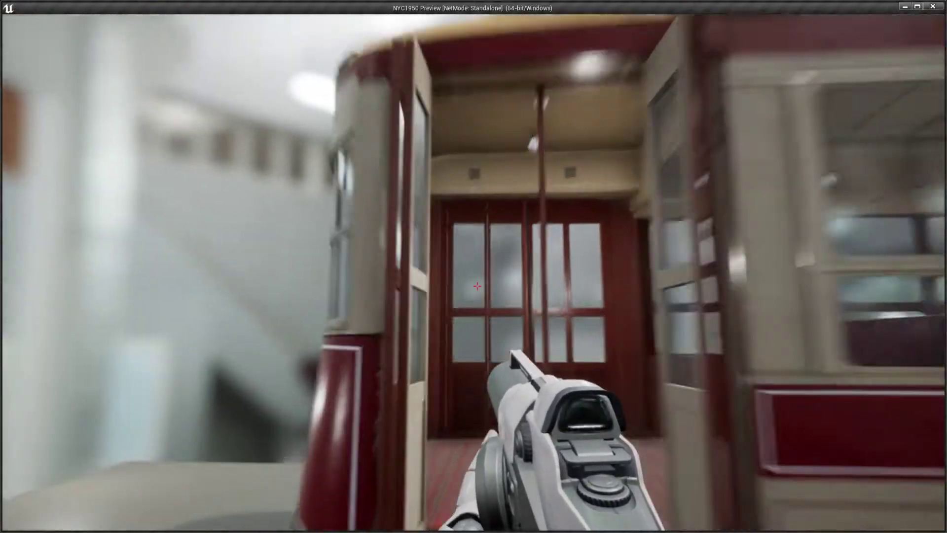
key("d")
key("w")
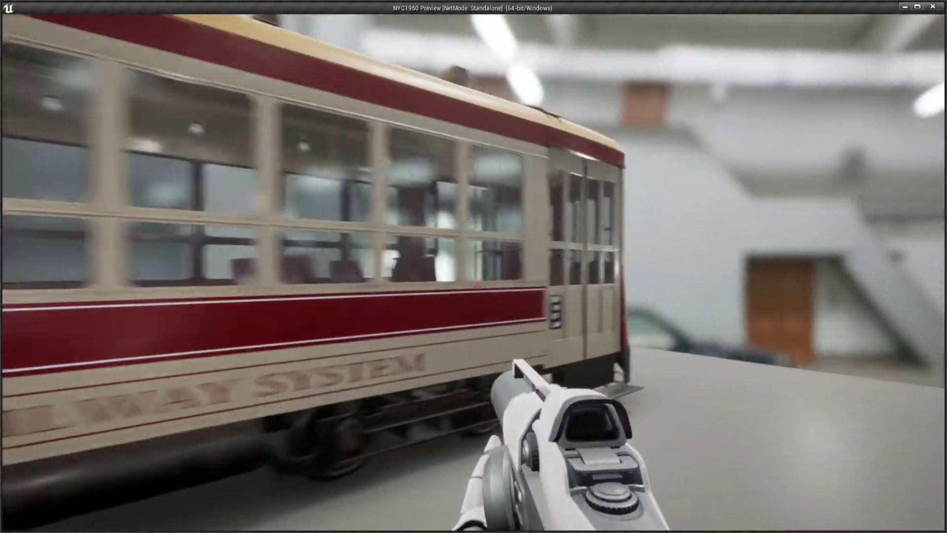
Walk around the end of the railway streetcar to examine its front, headlight and open doorway
key("w")
key("d")
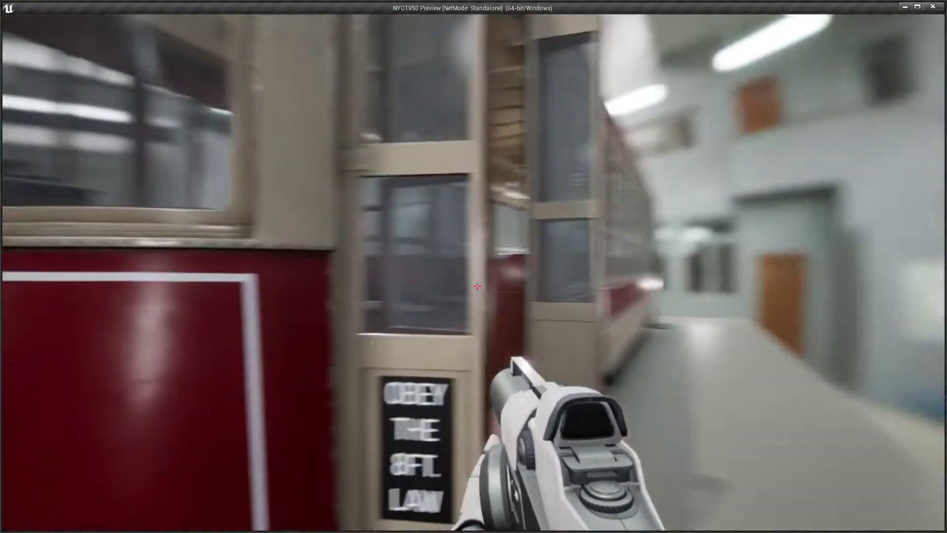
key("a")
key("a")
key("s")
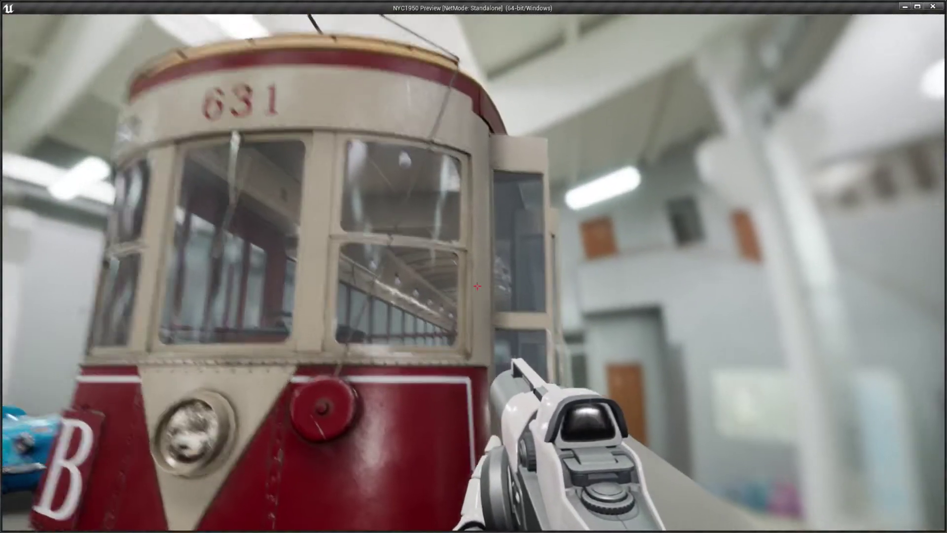
key("w")
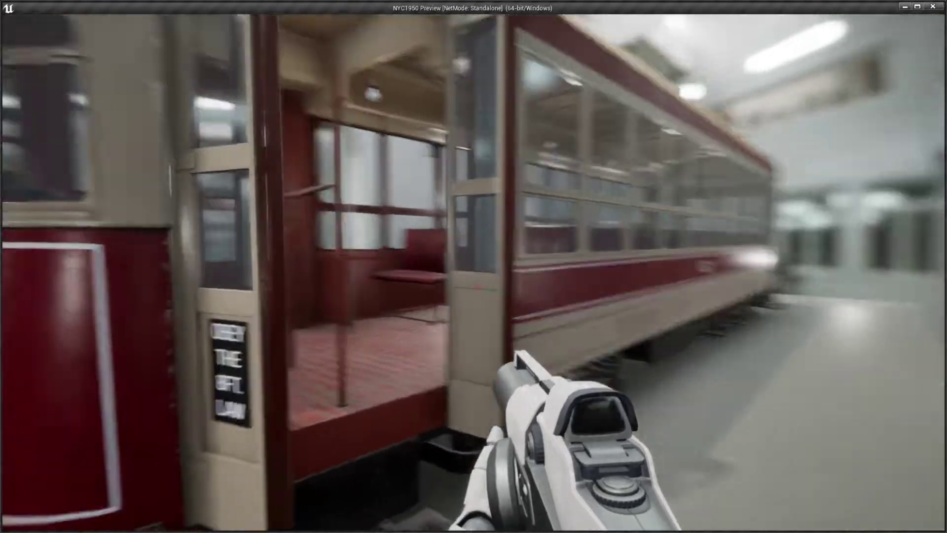
Walk along the other side of the streetcar to examine its windows, side lettering and far end
key("d")
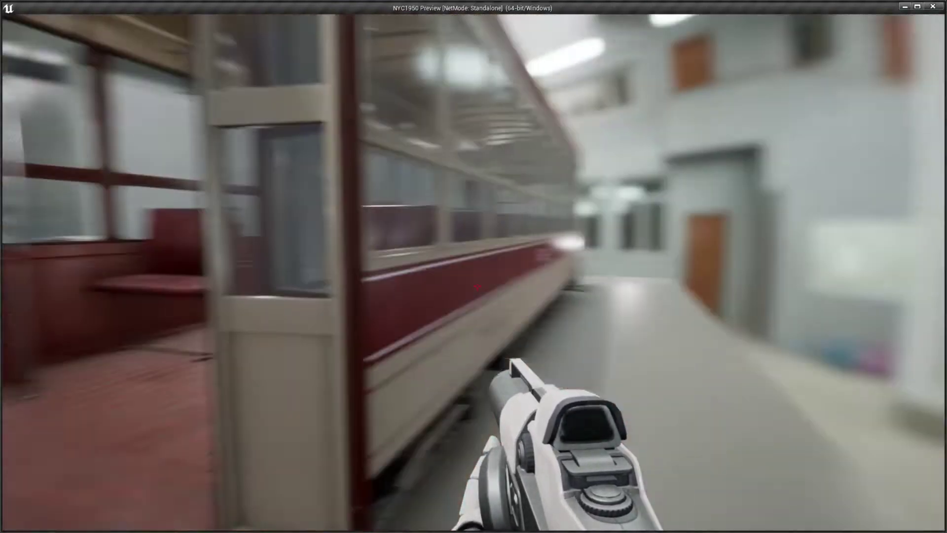
key("w")
key("d")
key("w")
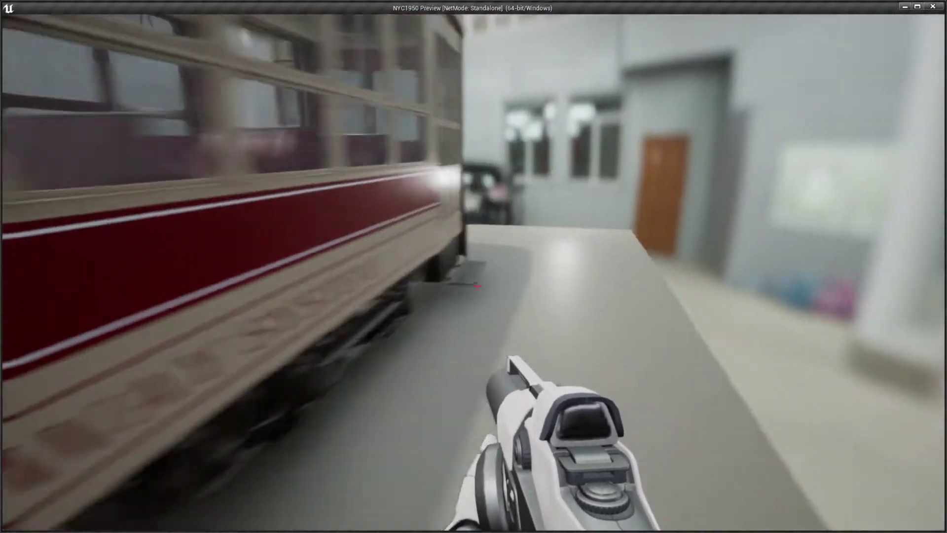
key("a")
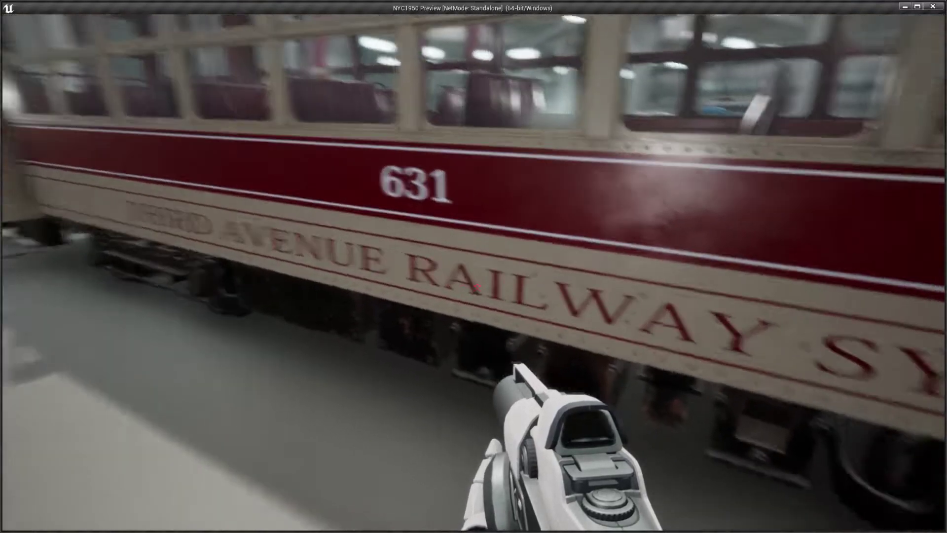
key("w")
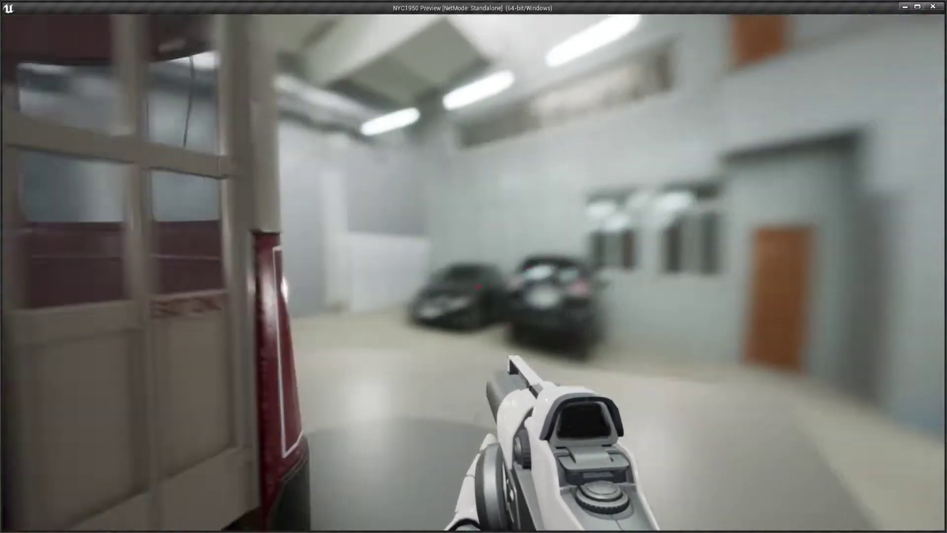
Walk back along the line past the turquoise convertibles, blue race car, motorcycle and yellow pickup to the beige roadsters
key("w")
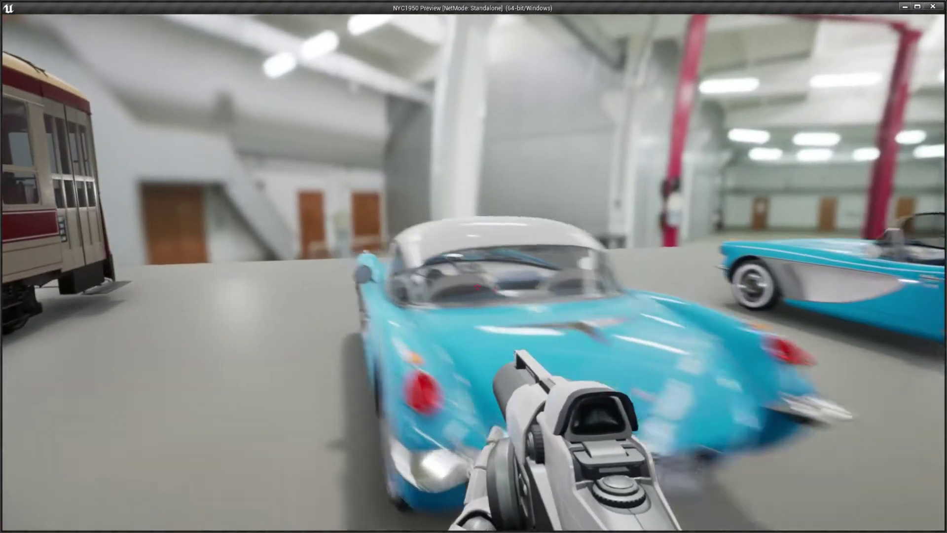
key("w")
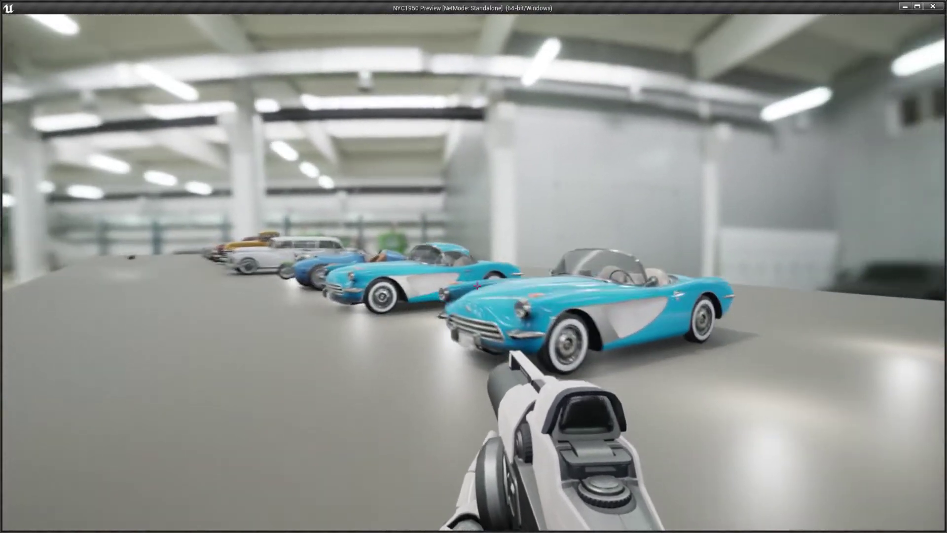
key("w")
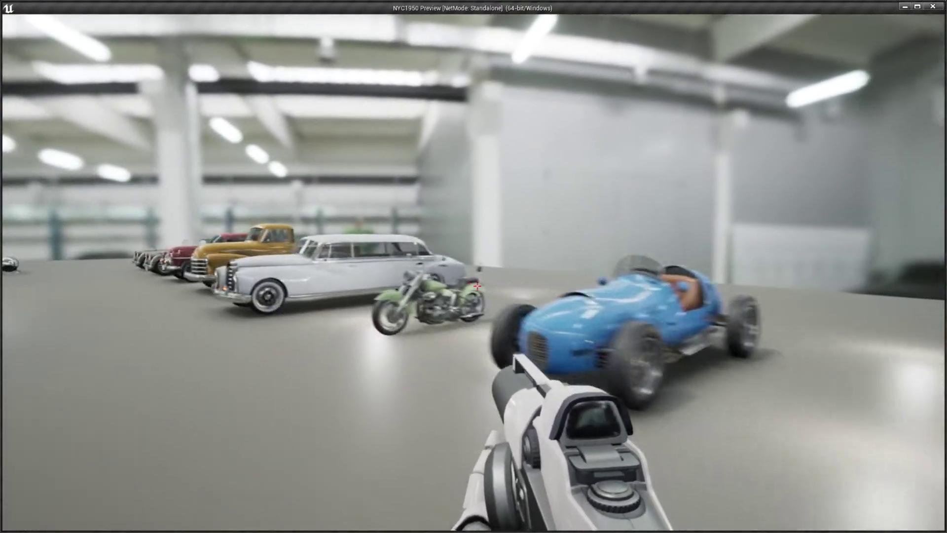
key("w")
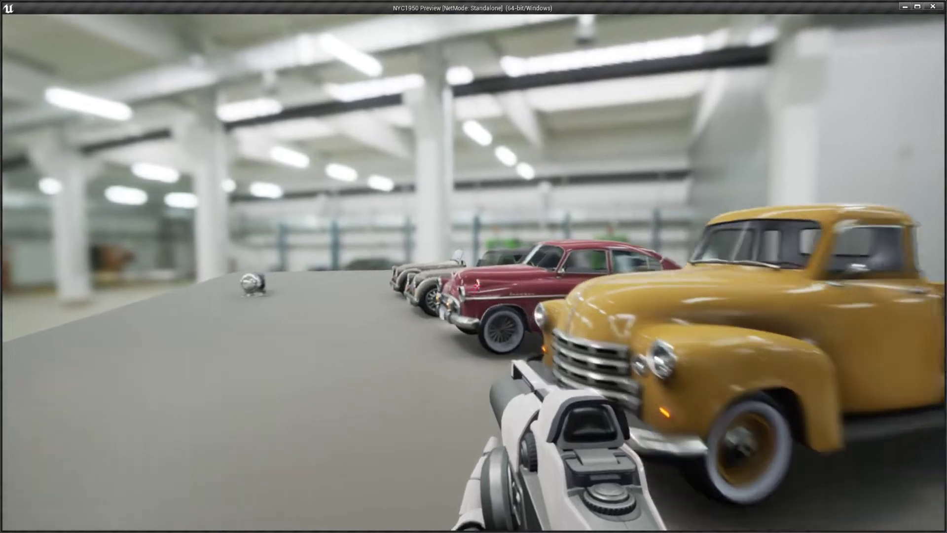
key("w")
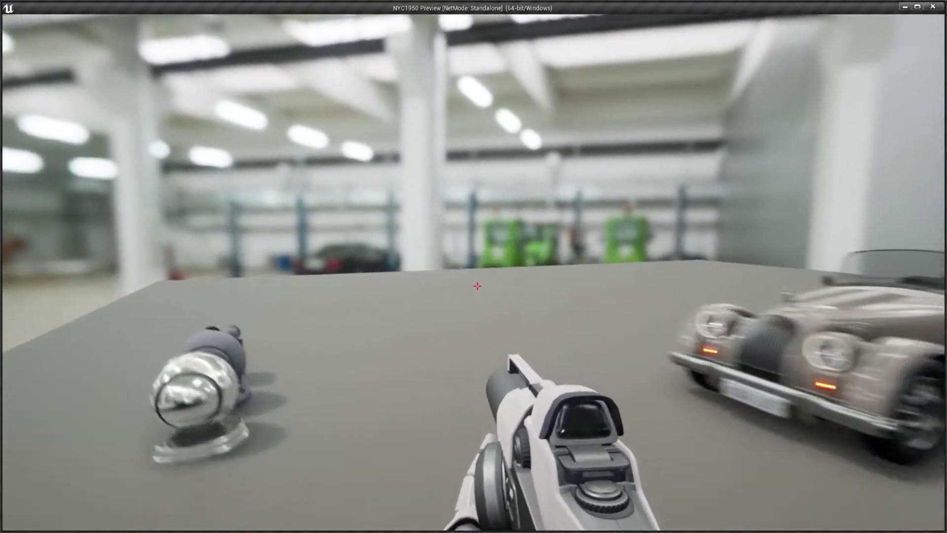
key("w")
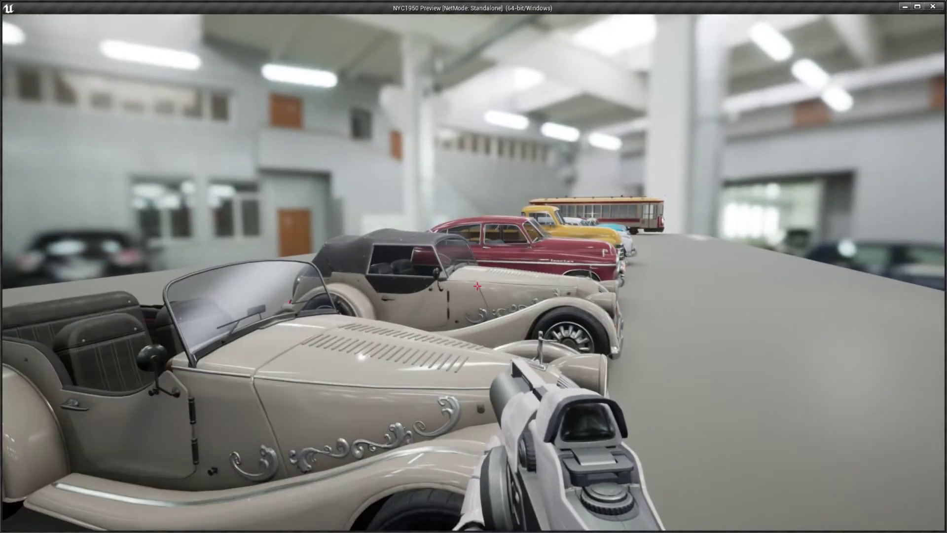
Move along the front of the two beige roadsters to view their grilles and the red sedan's front
key("d")
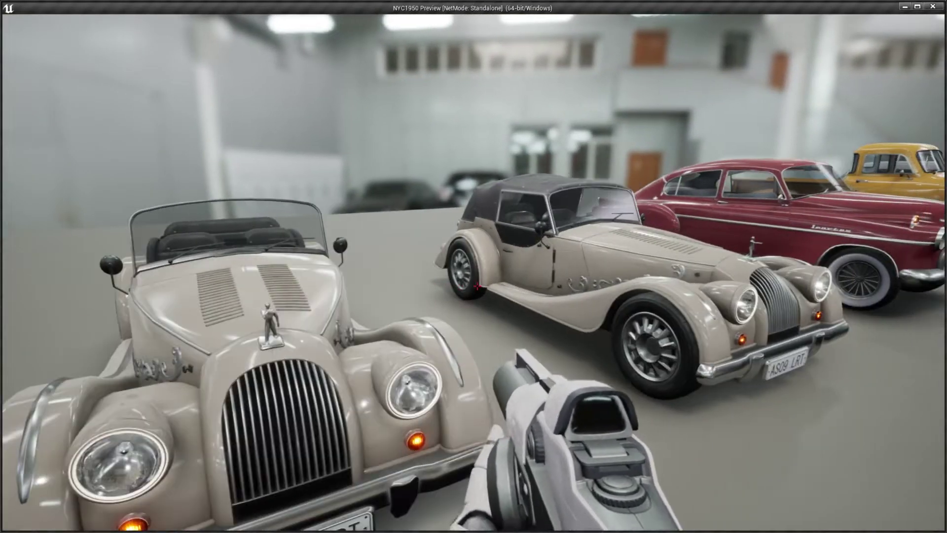
key("a")
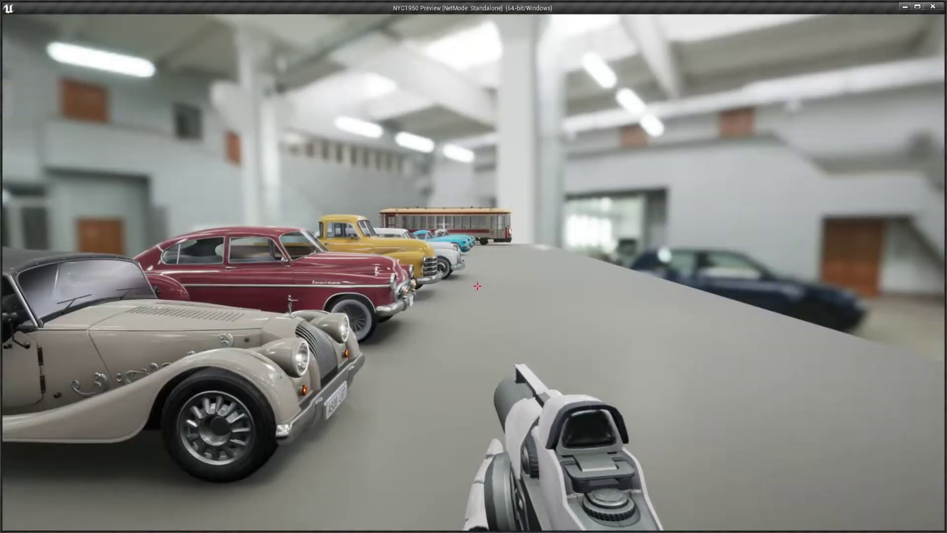
key("d")
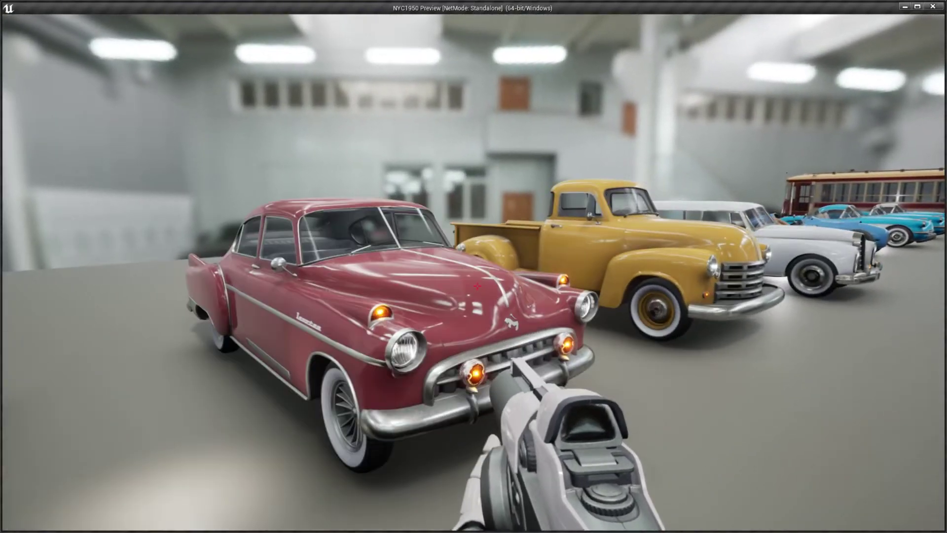
Return to the open-top beige roadster and examine its side, wheels and front corner
key("a")
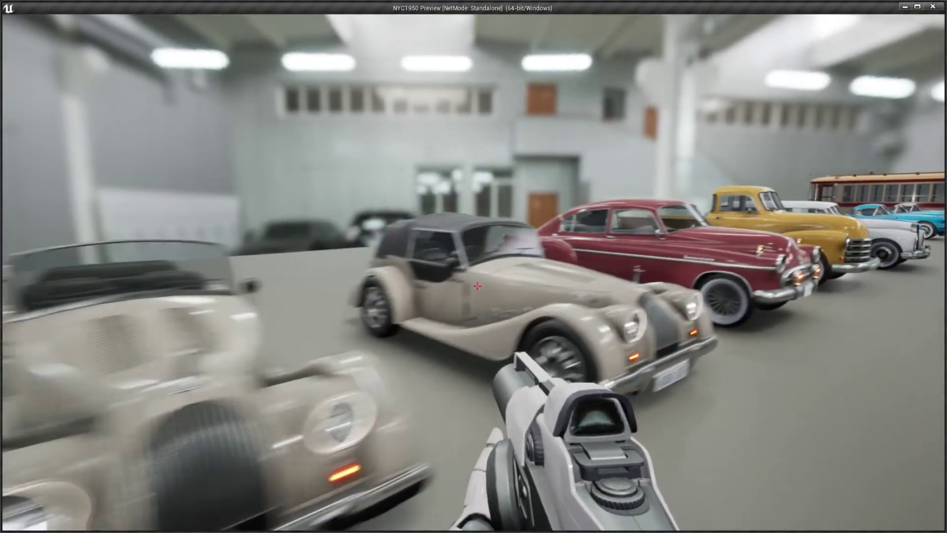
key("a")
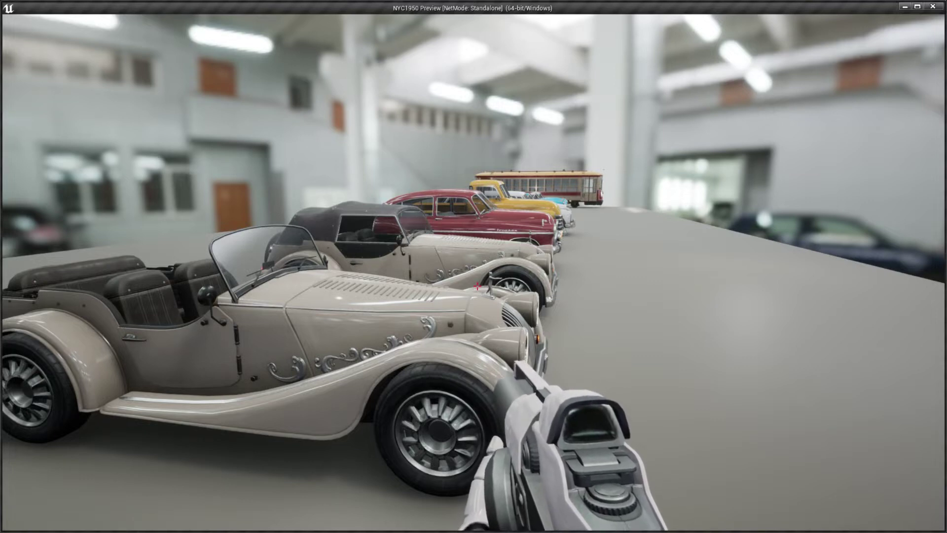
key("d")
key("w")
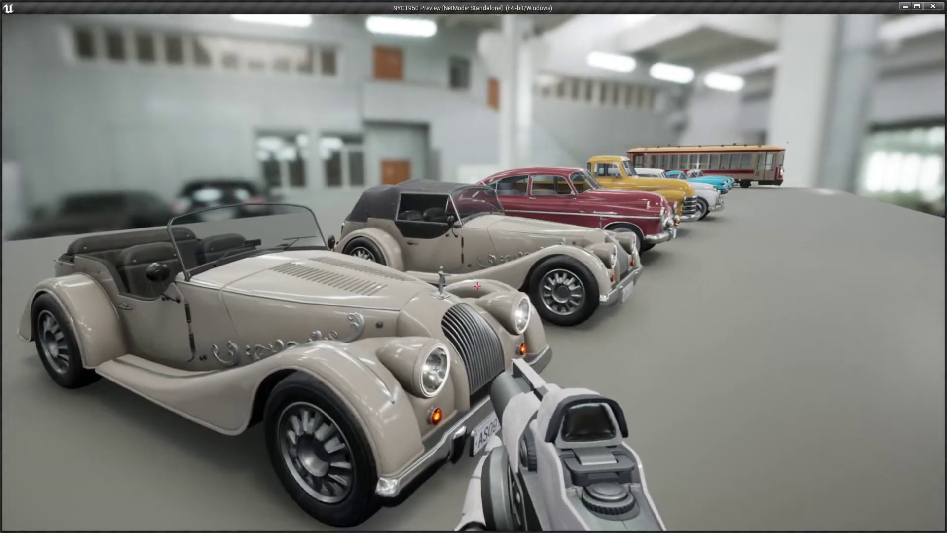
key("d")
key("w")
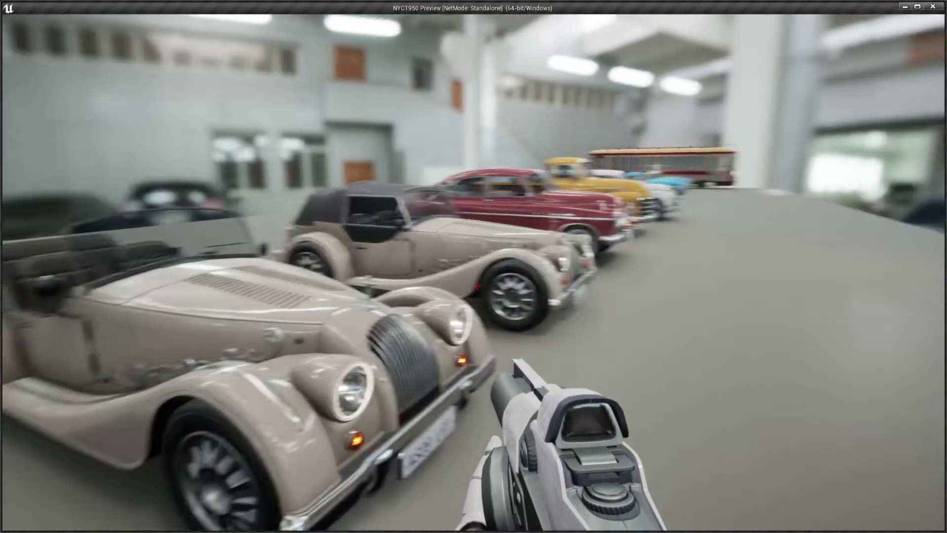
key("a")
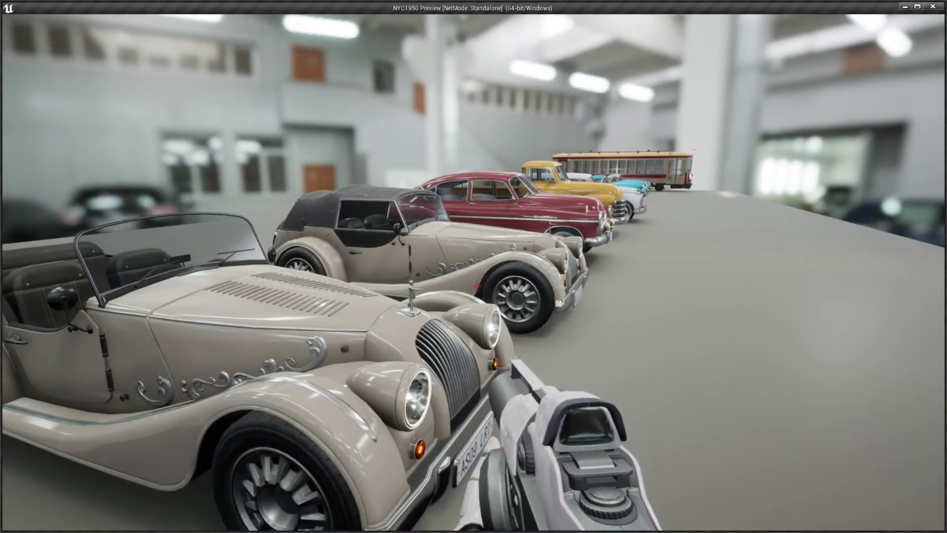
Walk behind the line to view the rear ends of the roadsters, red sedan, yellow pickup and white limousine
key("s")
key("a")
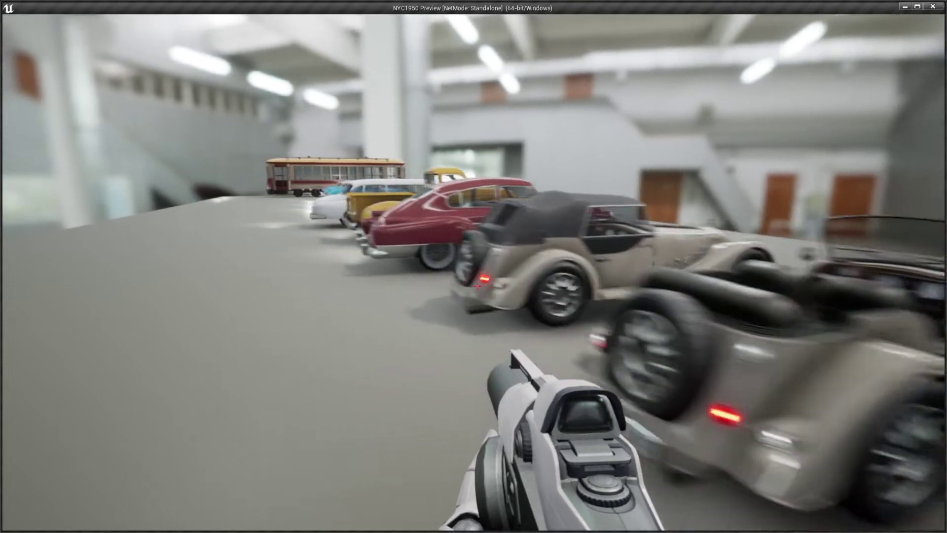
key("w")
key("a")
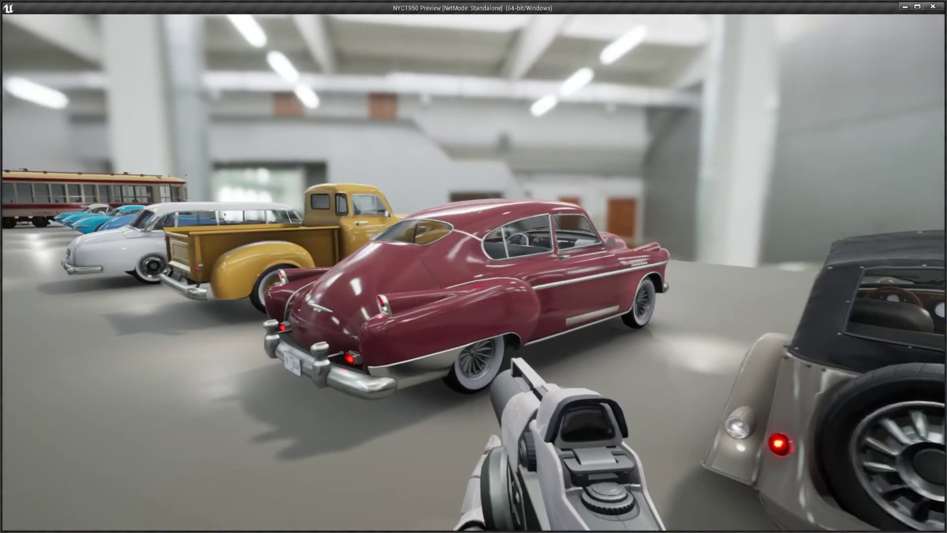
key("a")
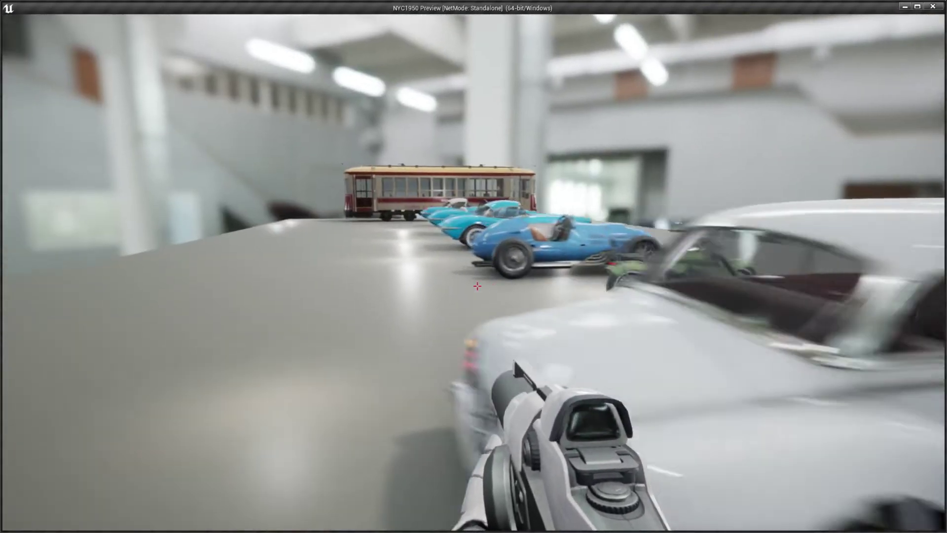
Circle the blue race car to examine its cockpit, leather seat, exhaust and front
key("w")
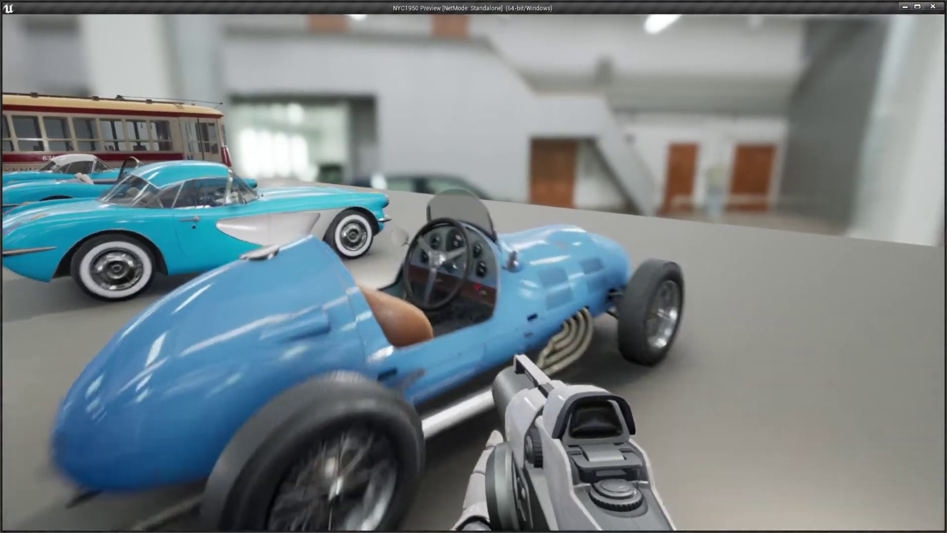
key("d")
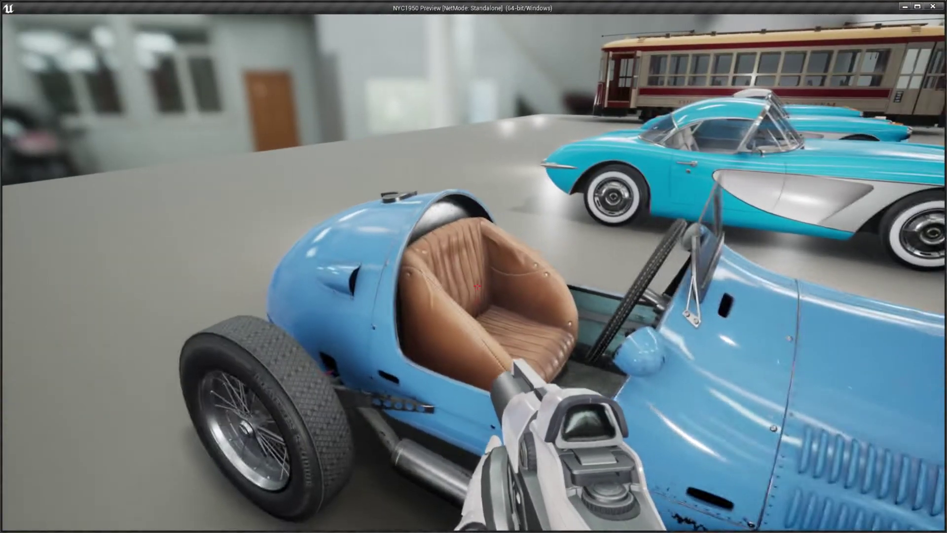
key("s")
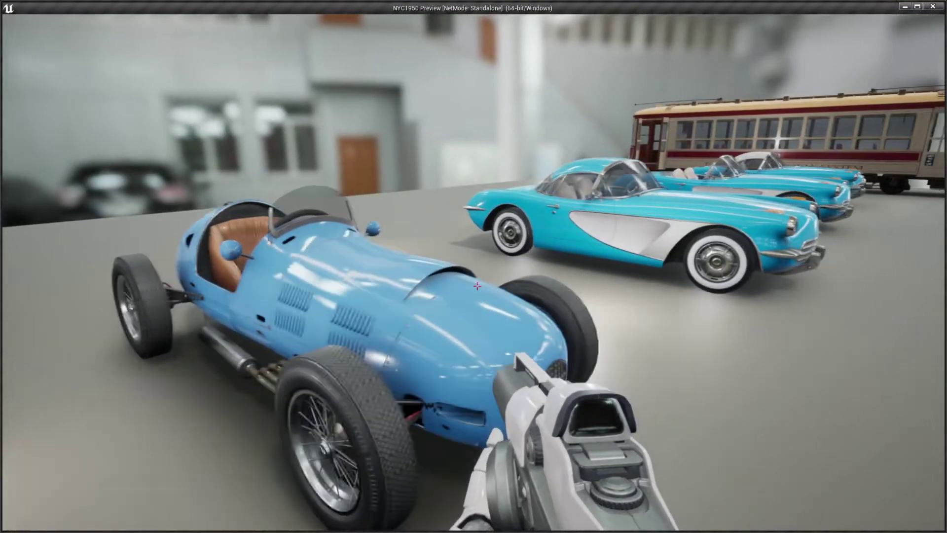
Circle the turquoise hardtop car to examine its front, side and cabin, and return to the blue race car
key("w")
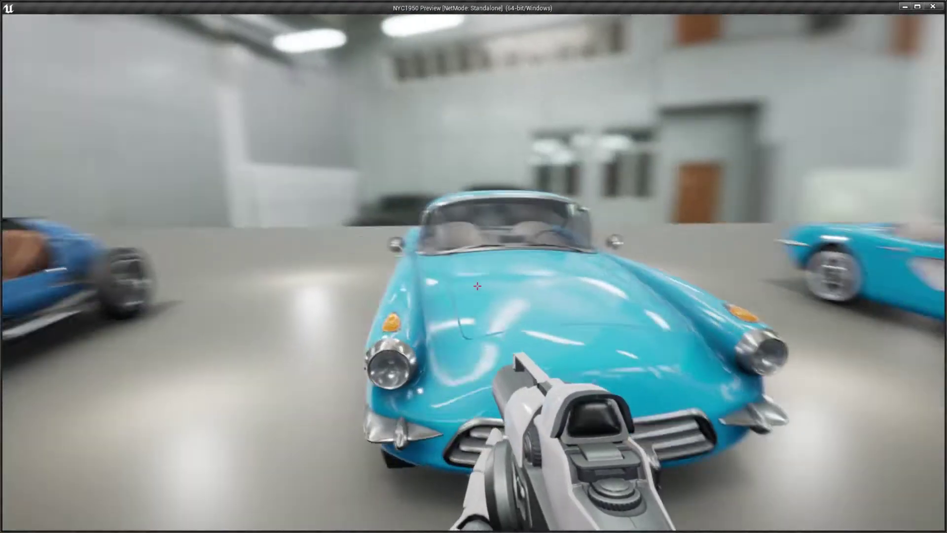
key("a")
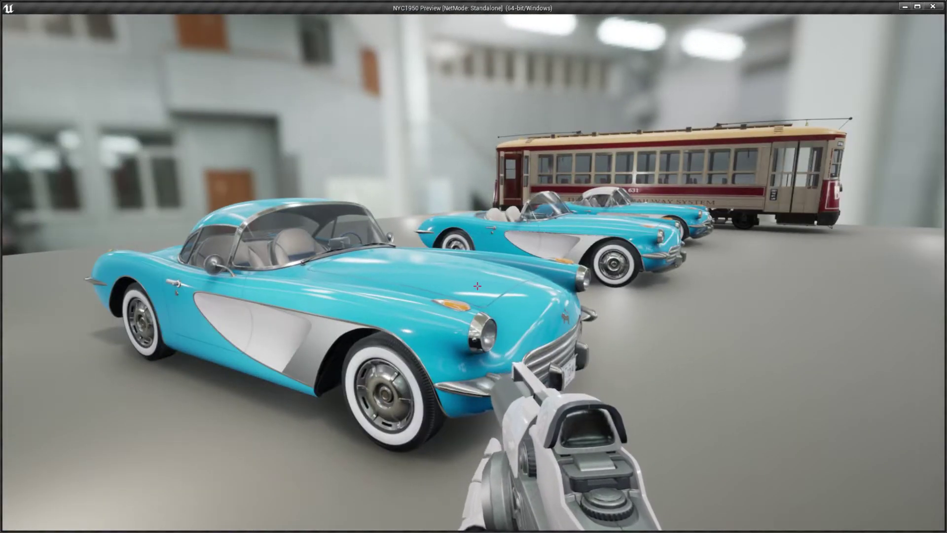
key("a")
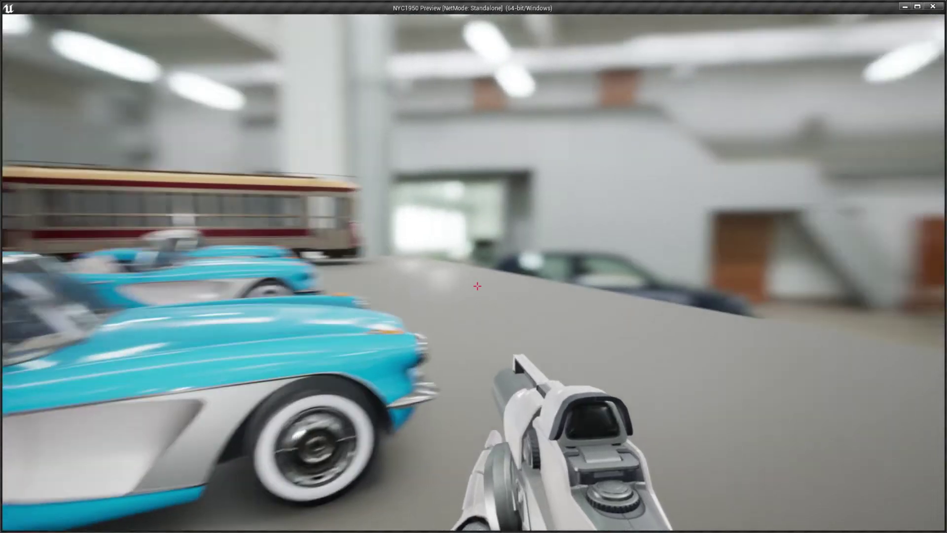
key("a")
key("s")
key("a")
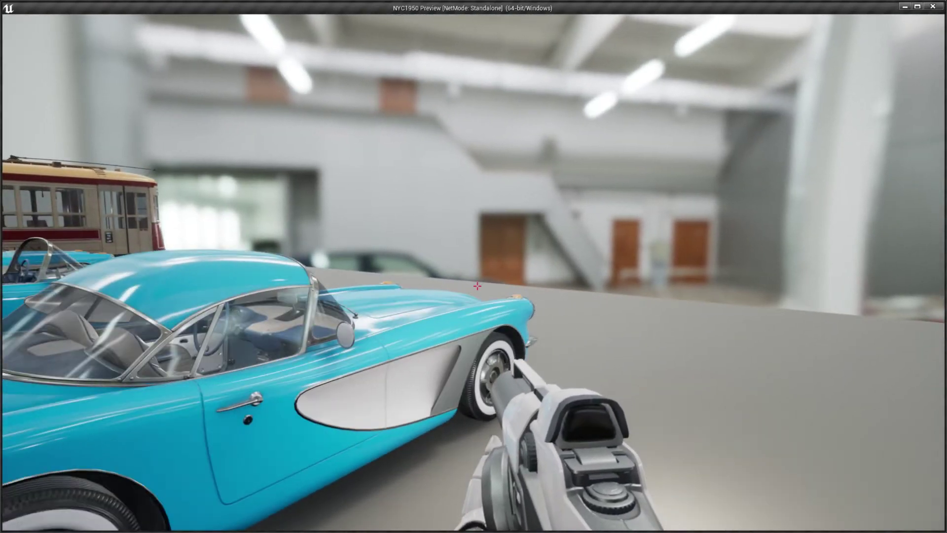
key("a")
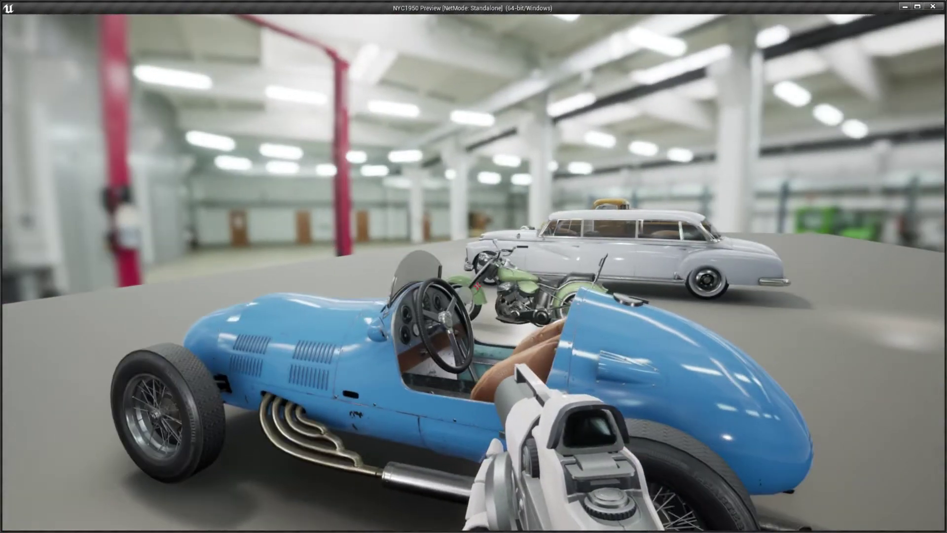